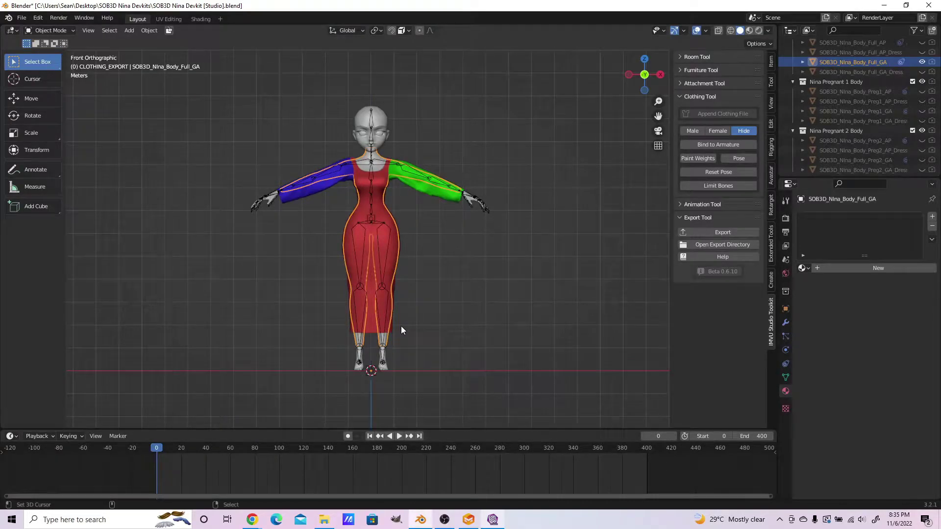
- Hide the dress clothing mesh and the SOB3D_Nina_Body_Full_GA default body
scroll(418, 286, up, 3)
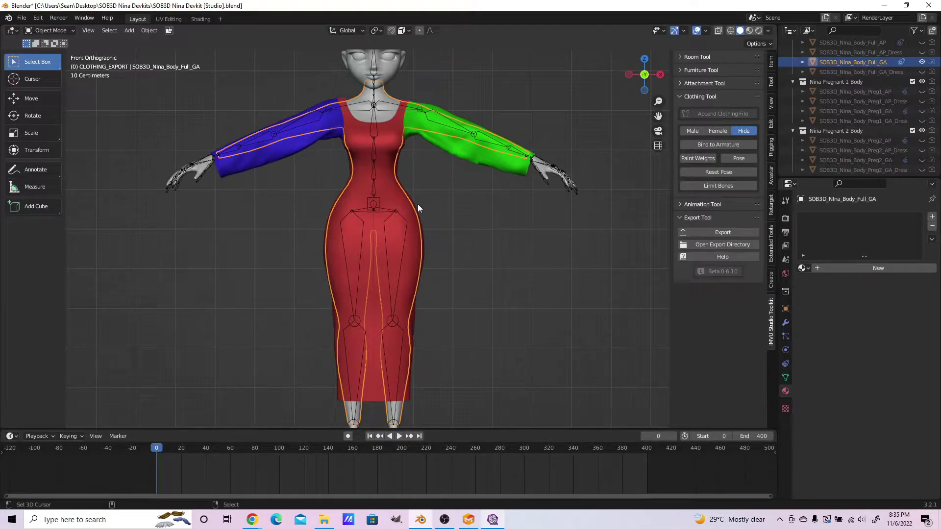
scroll(887, 69, down, 3)
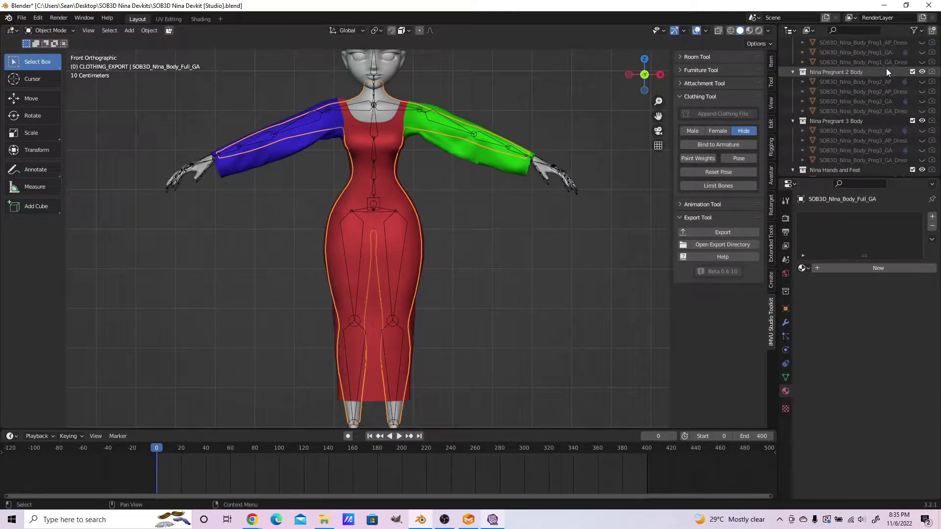
scroll(886, 72, down, 3)
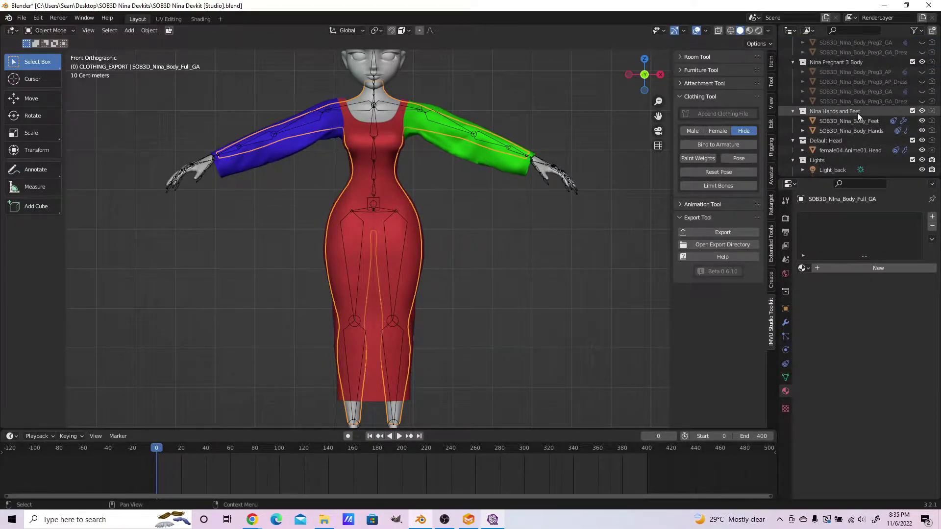
scroll(856, 112, up, 7)
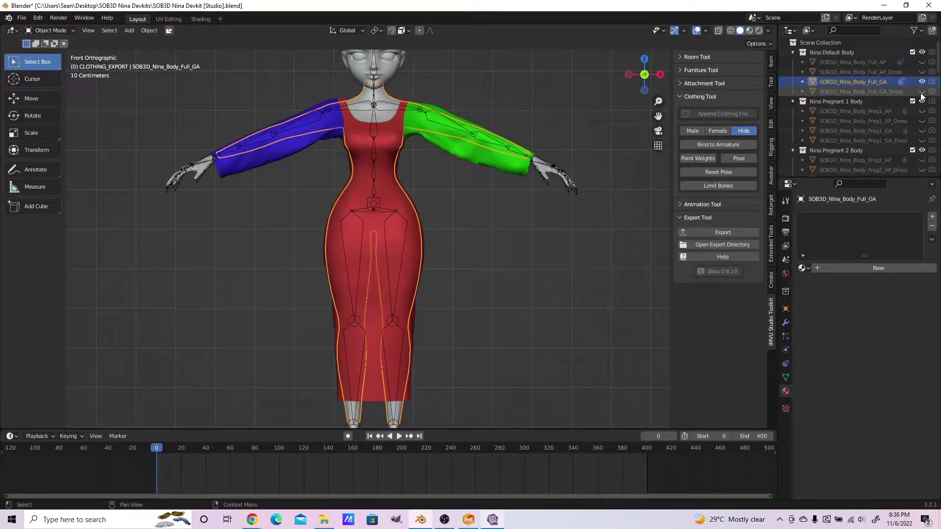
scroll(492, 204, down, 2)
scroll(492, 204, up, 3)
scroll(492, 203, down, 2)
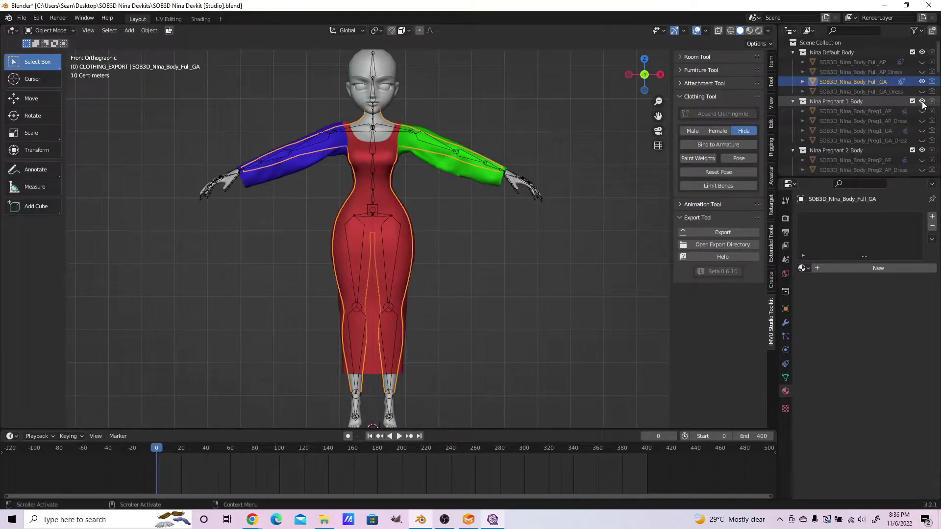
click(394, 177)
key(h)
click(394, 178)
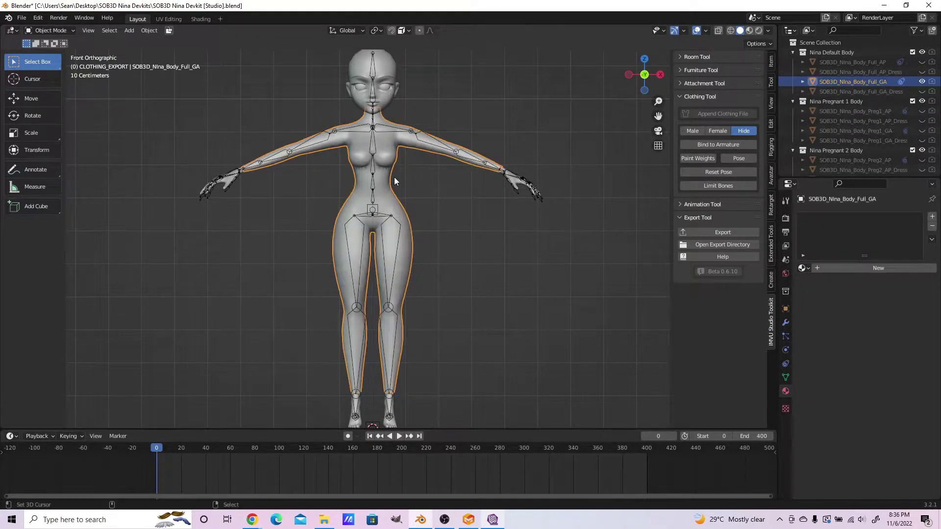
key(h)
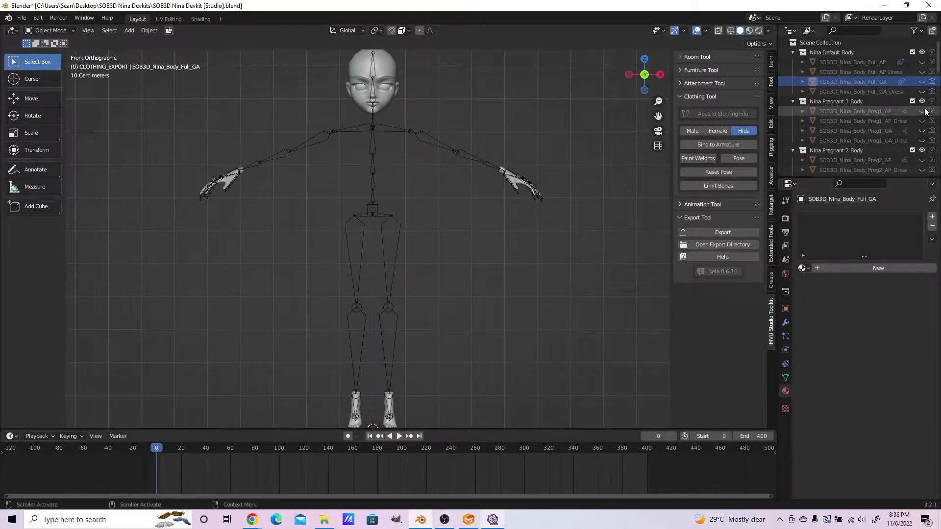
- Show the SOB3D_Nina_Body_Preg1_GA body and select it in the scene
click(921, 132)
click(393, 196)
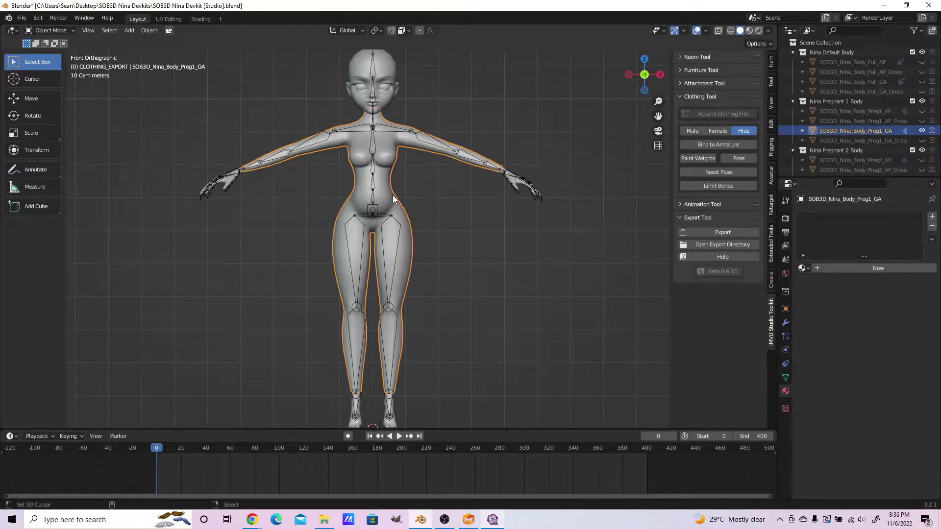
scroll(393, 196, down, 1)
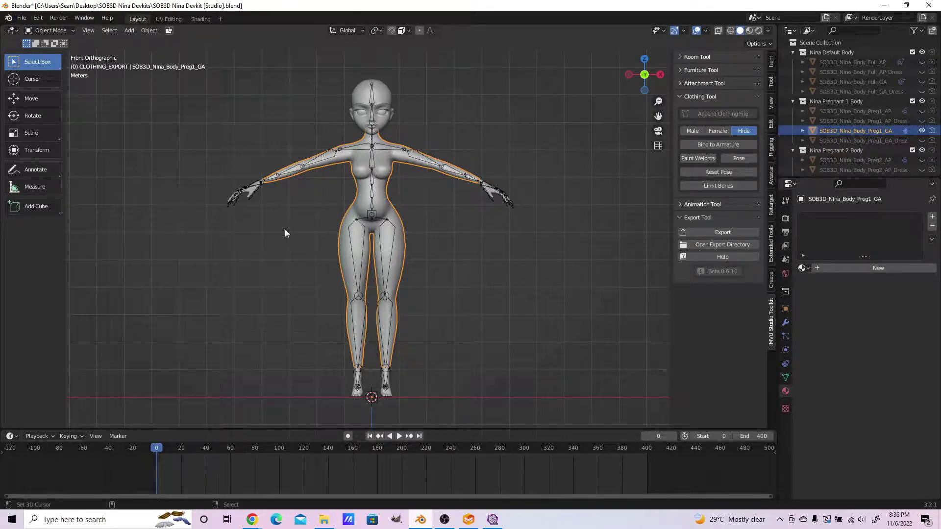
- Add the hands and feet meshes to the pregnant body selection
scroll(185, 165, up, 3)
shift+right_click(166, 158)
scroll(519, 357, down, 3)
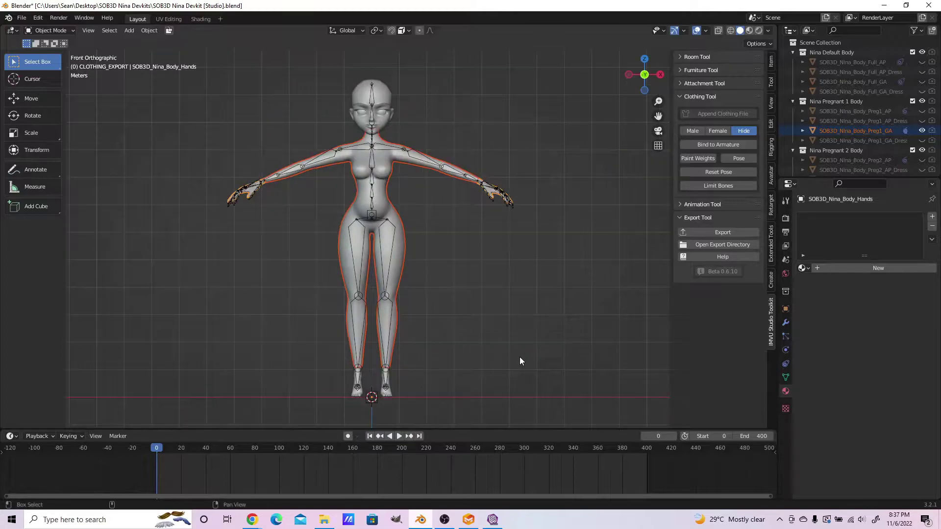
shift+middle_drag(490, 406, 477, 300)
scroll(422, 372, up, 3)
shift+right_click(378, 317)
scroll(381, 323, down, 4)
scroll(412, 332, up, 3)
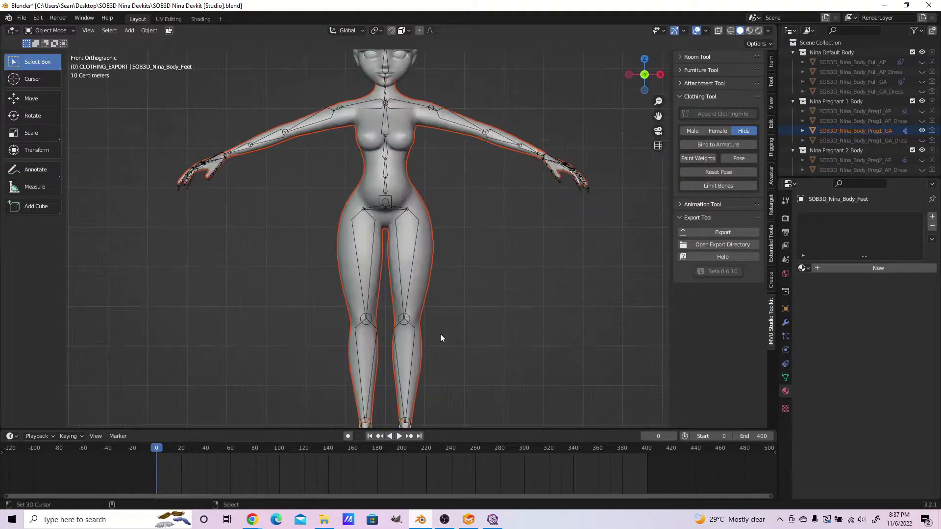
- Select only the pregnant body and set up a Wavefront OBJ export named Pregnant Body export, limited to Selection Only
click(434, 252)
scroll(434, 251, down, 2)
click(23, 18)
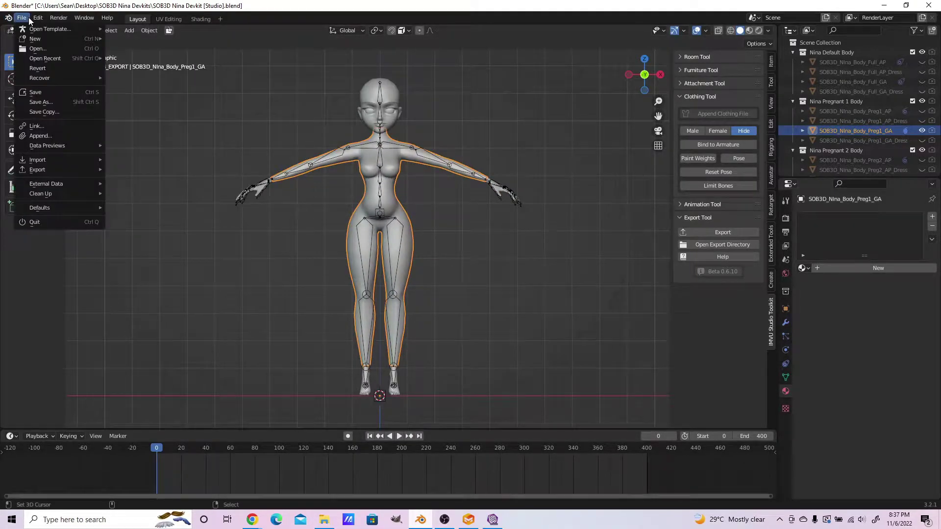
mouse_move(63, 171)
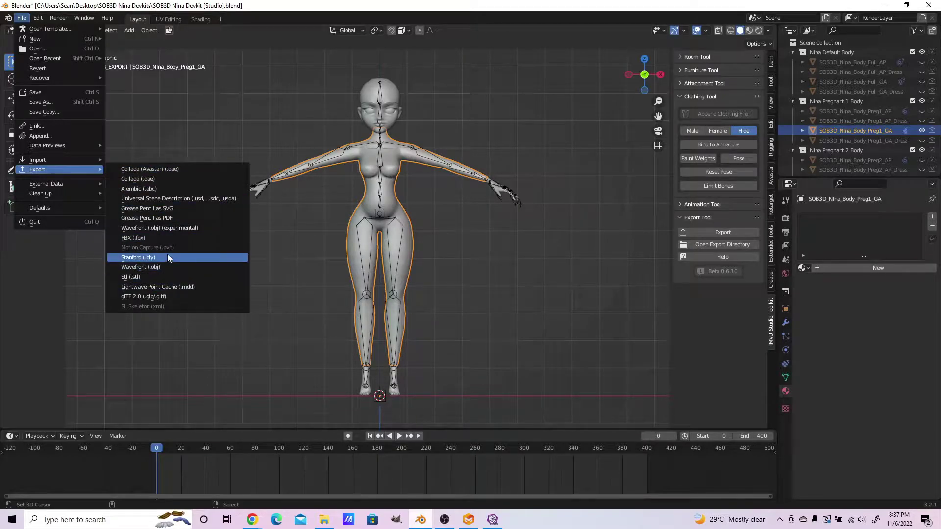
click(170, 268)
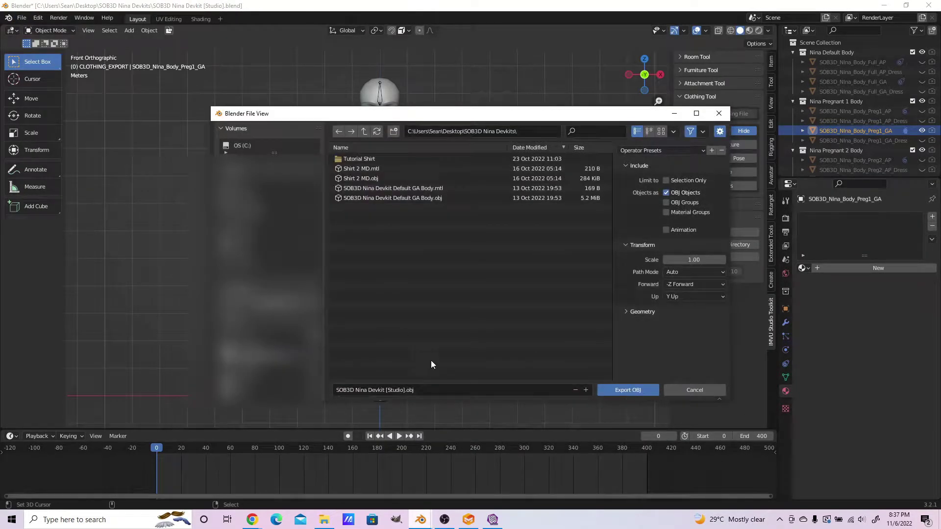
click(451, 389)
text(Pregnant Body export)
key(Return)
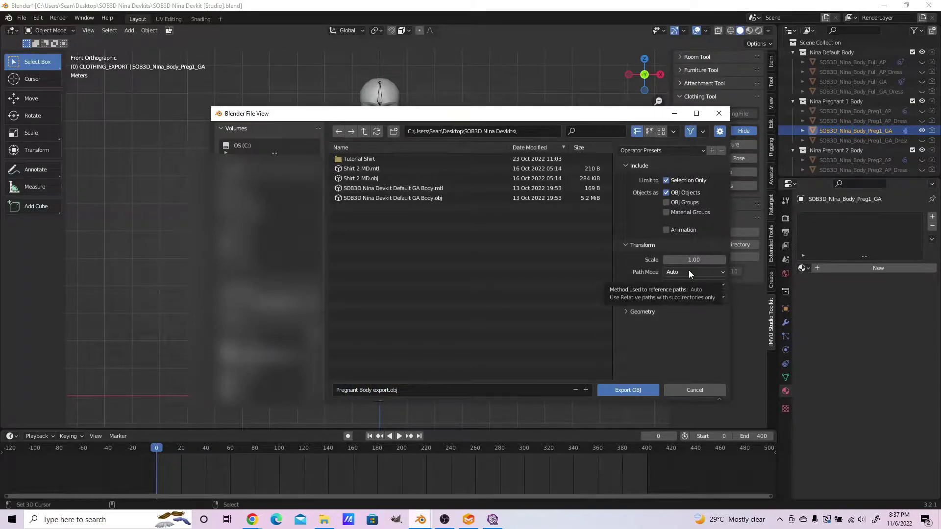
- Set the export scale to 100 and export the OBJ file
click(689, 258)
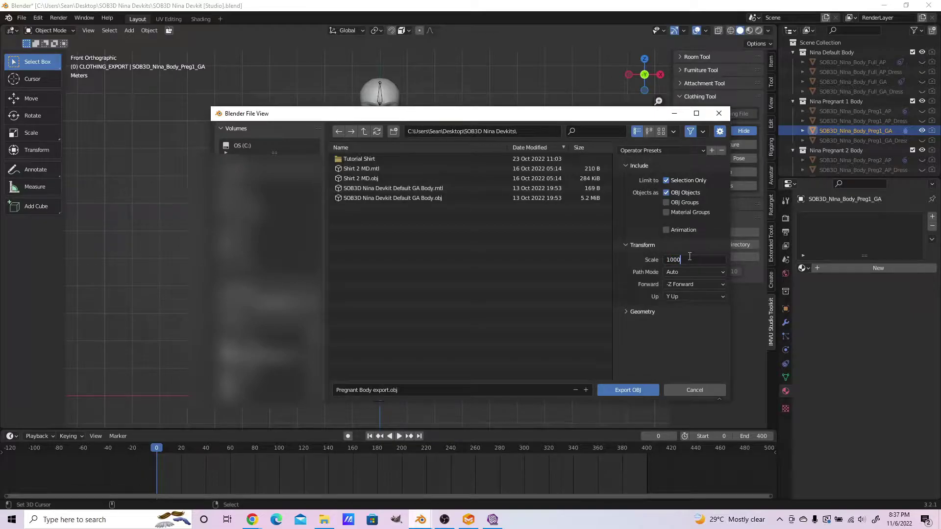
key(Return)
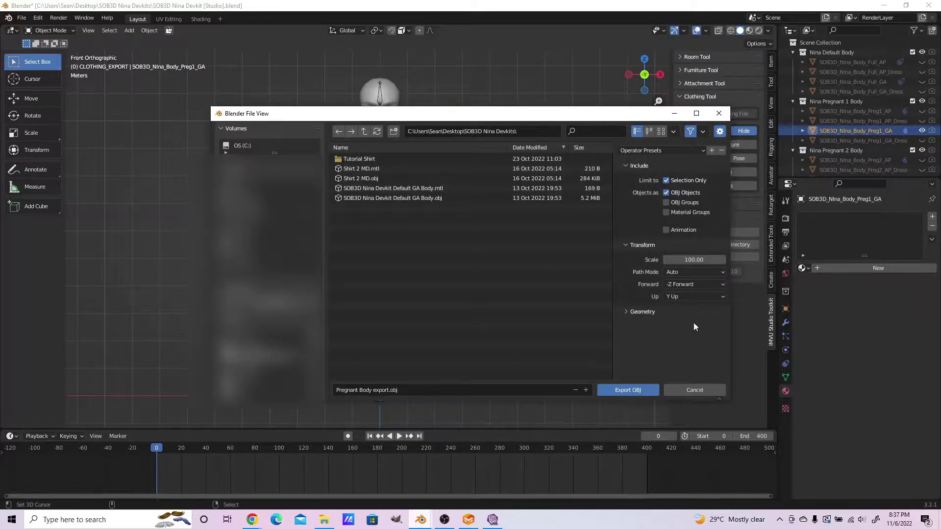
click(628, 392)
- Switch to Marvelous Designer and open Pregnant Body export.obj for OBJ import
click(469, 519)
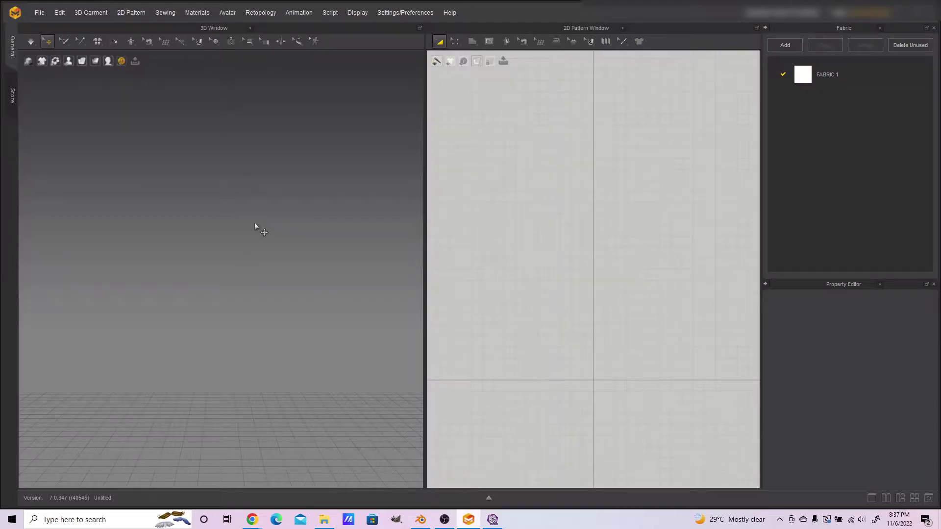
scroll(259, 445, up, 3)
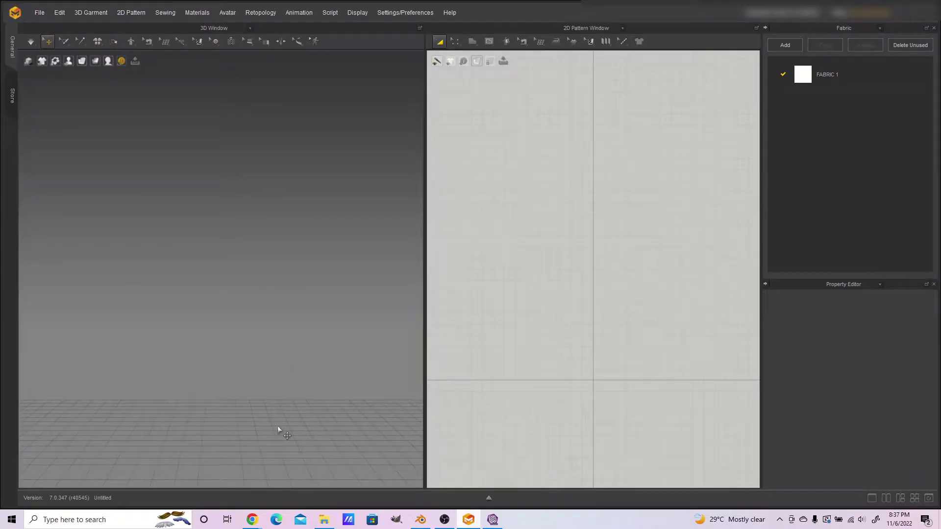
scroll(299, 372, down, 2)
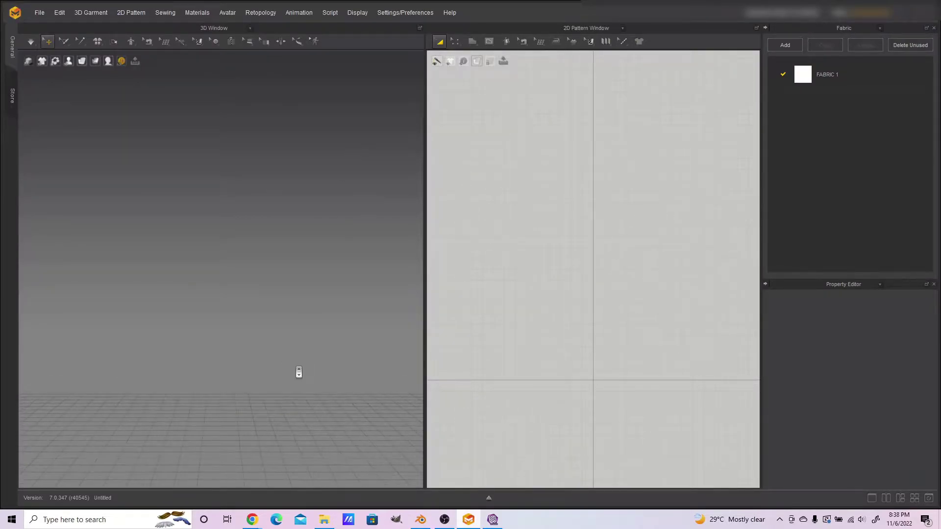
click(39, 13)
mouse_move(57, 101)
click(140, 69)
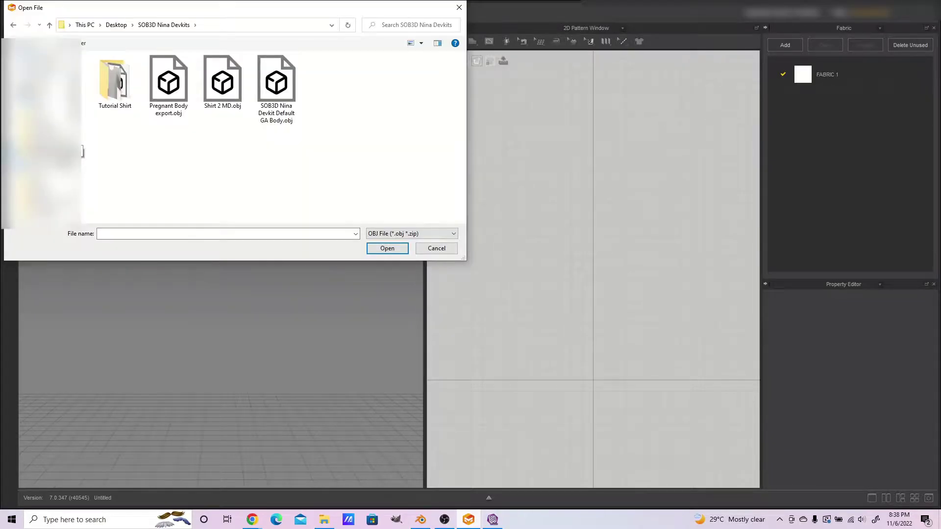
click(182, 80)
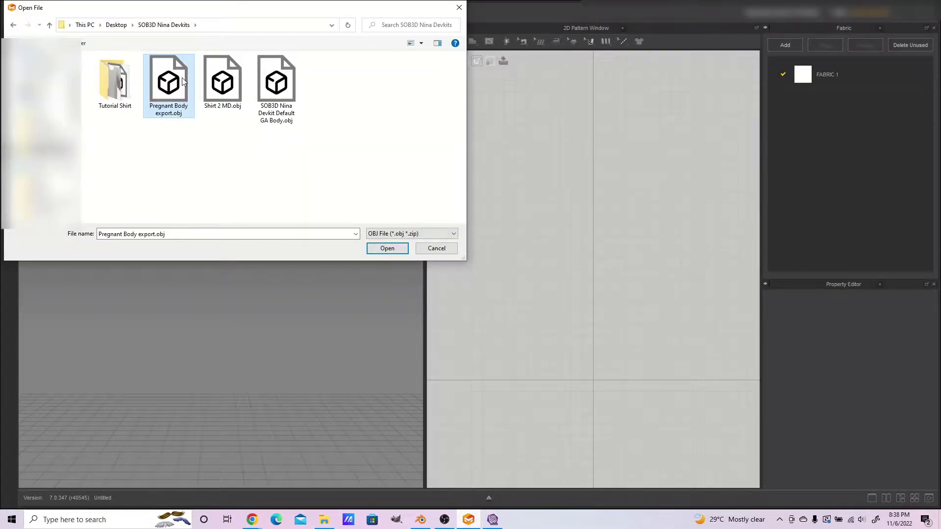
double_click(181, 78)
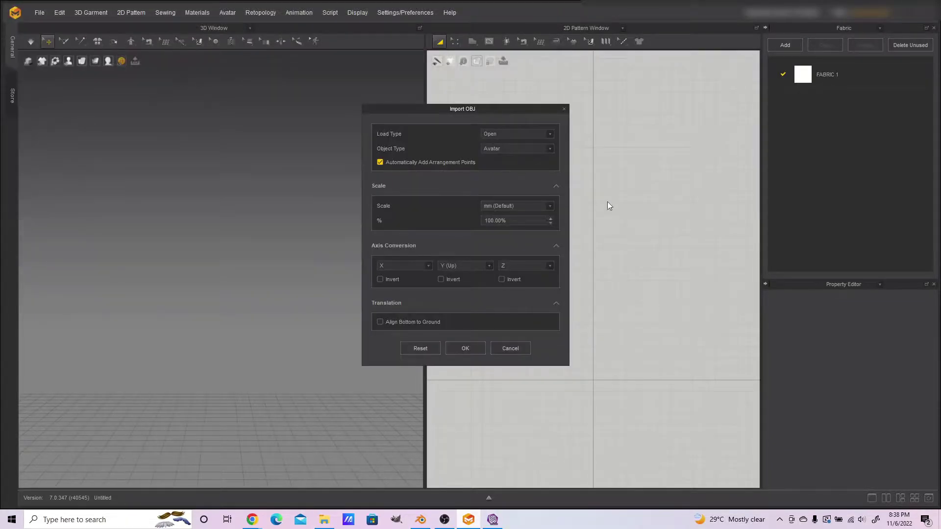
- Import the OBJ with object type Avatar, mm scale and 100% size
click(491, 150)
click(498, 150)
click(467, 353)
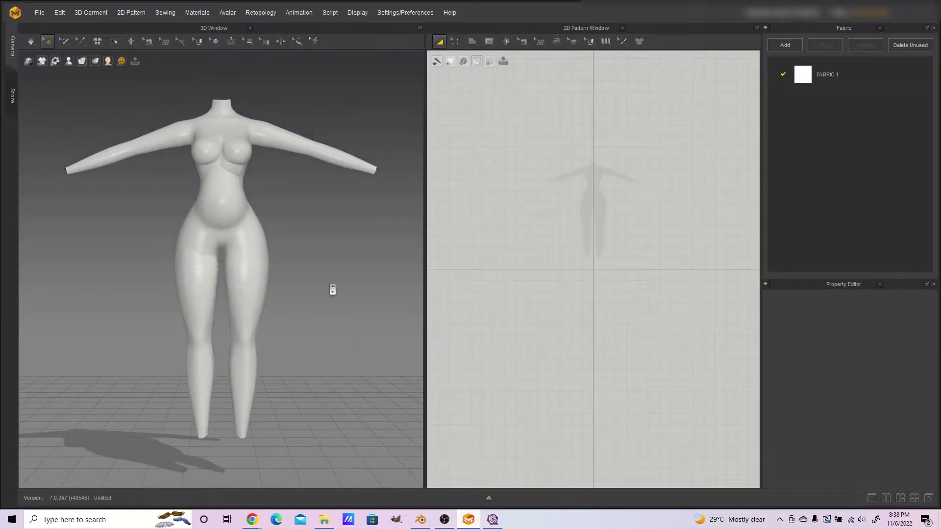
right_drag(335, 237, 322, 329)
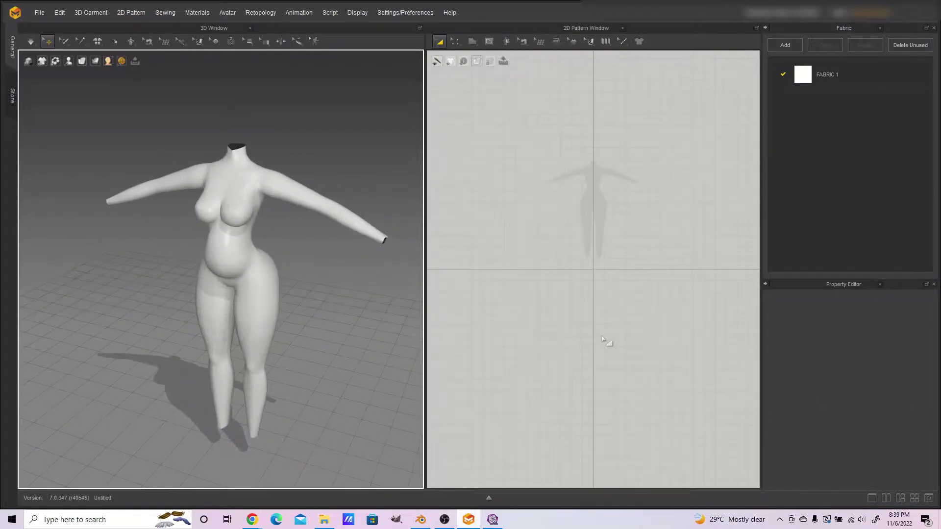
- Trace a pattern's curved side edge beside the avatar silhouette, with an armhole about 108 mm, a waist curve about 213 mm and a hip curve
scroll(603, 339, up, 5)
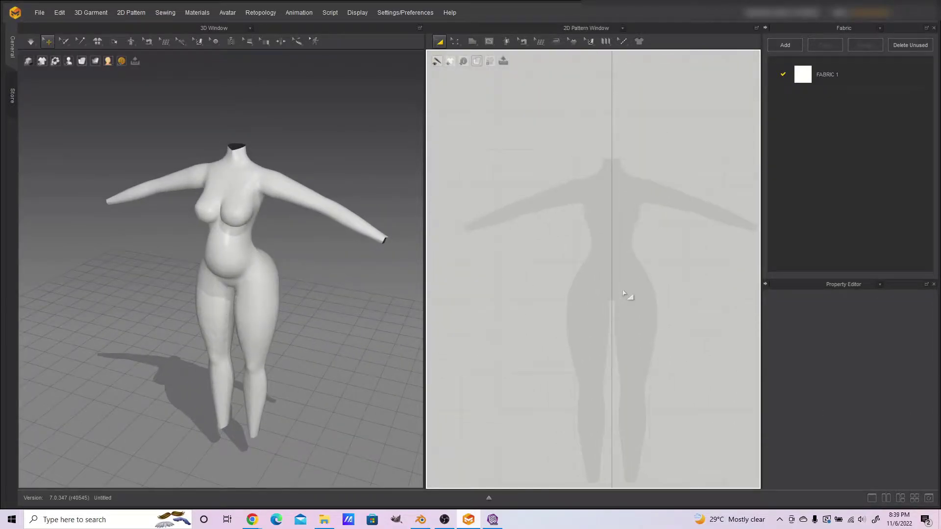
scroll(624, 293, up, 5)
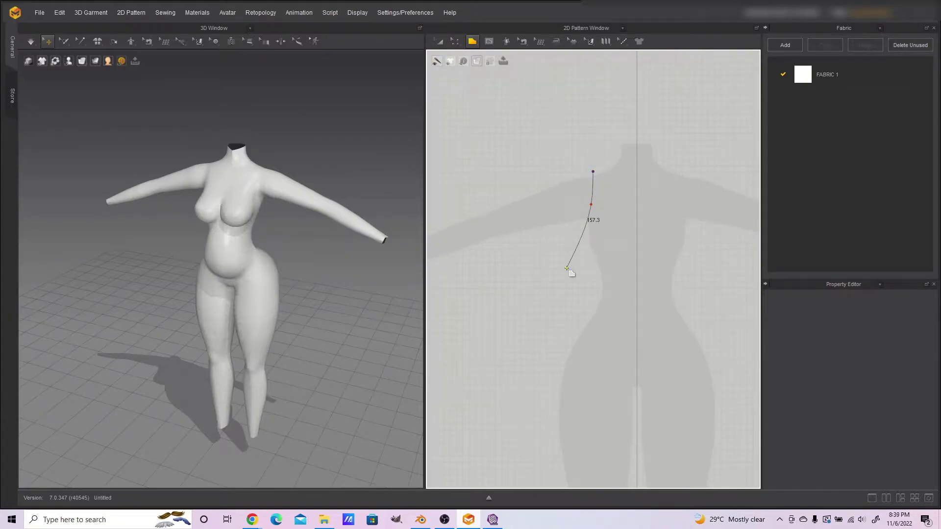
ctrl+click(586, 278)
click(548, 364)
middle_drag(545, 438, 542, 262)
ctrl+click(534, 262)
click(564, 366)
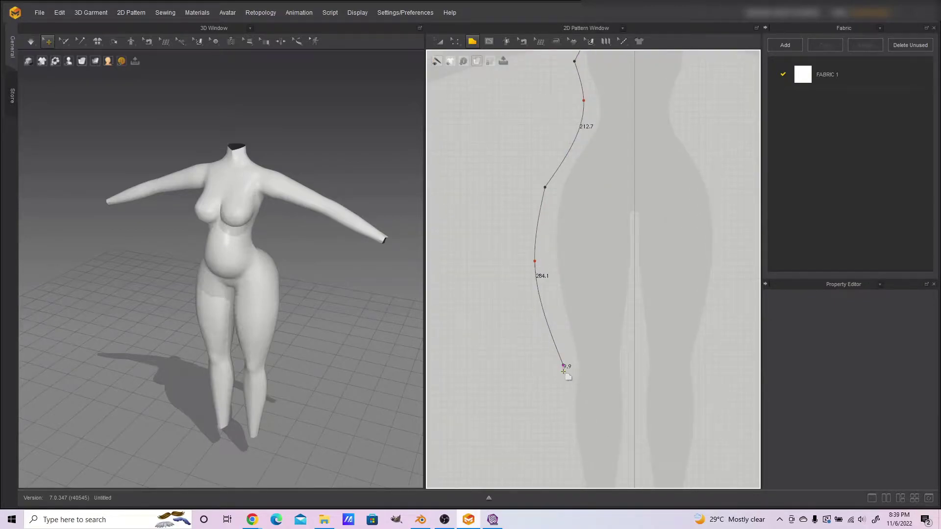
- Close the half dress pattern with a straight hem, a centre edge about 513 mm, a curved neckline and a shoulder edge about 15 mm
middle_drag(565, 370, 530, 213)
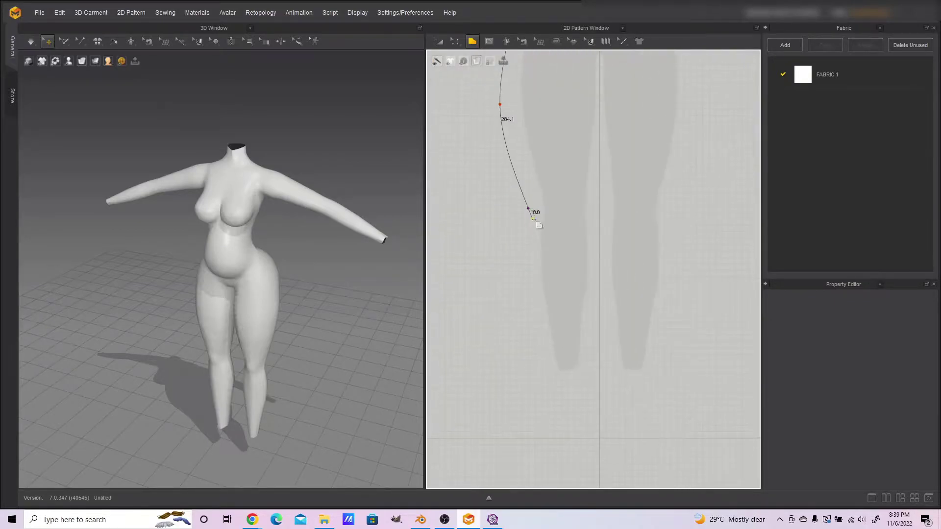
click(599, 209)
middle_drag(608, 105, 603, 332)
click(603, 256)
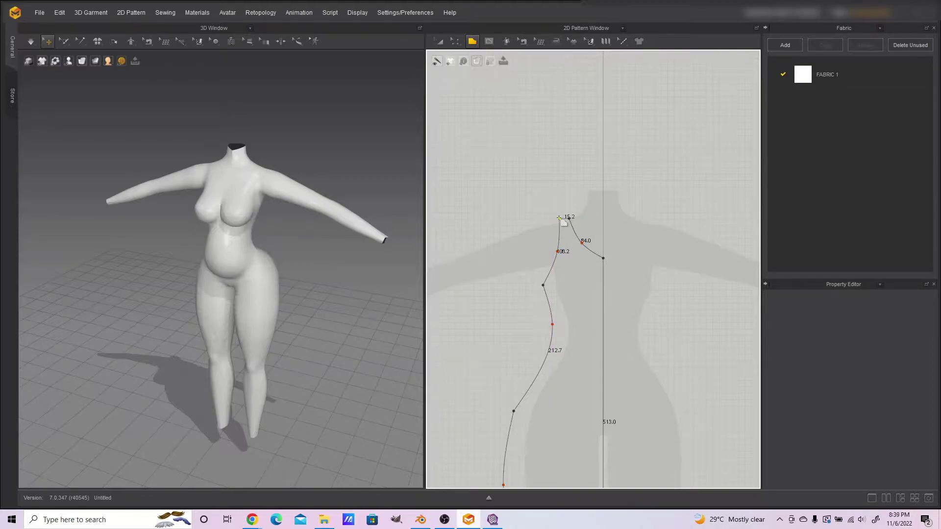
click(559, 219)
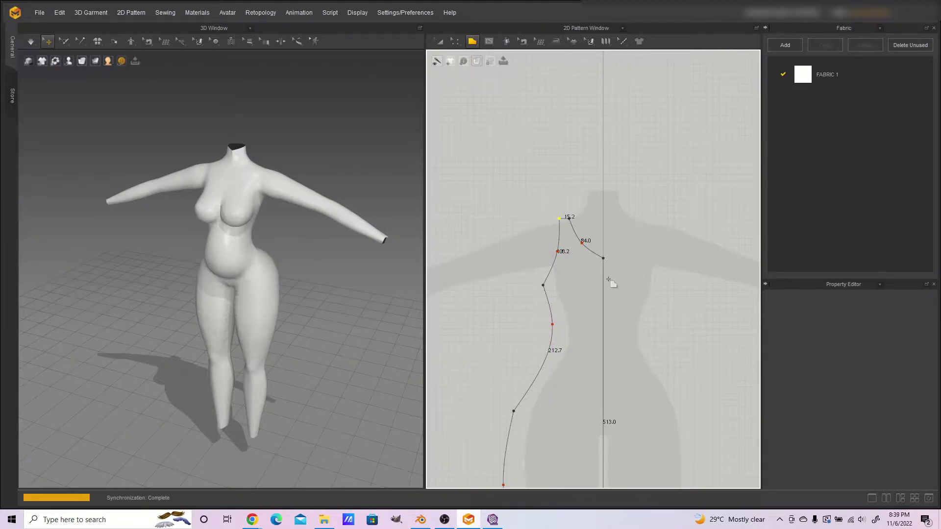
- Move the half pattern's shoulder edge upward to lengthen the strap
scroll(588, 240, up, 2)
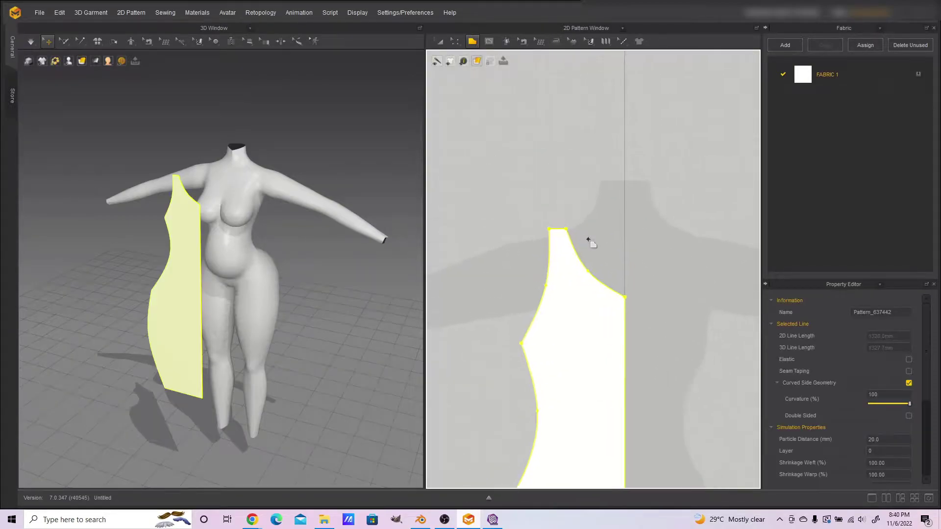
click(559, 229)
drag(559, 229, 558, 199)
click(649, 269)
- Unfold the half pattern along its straight centre edge to form a full symmetrical dress panel
scroll(650, 269, down, 5)
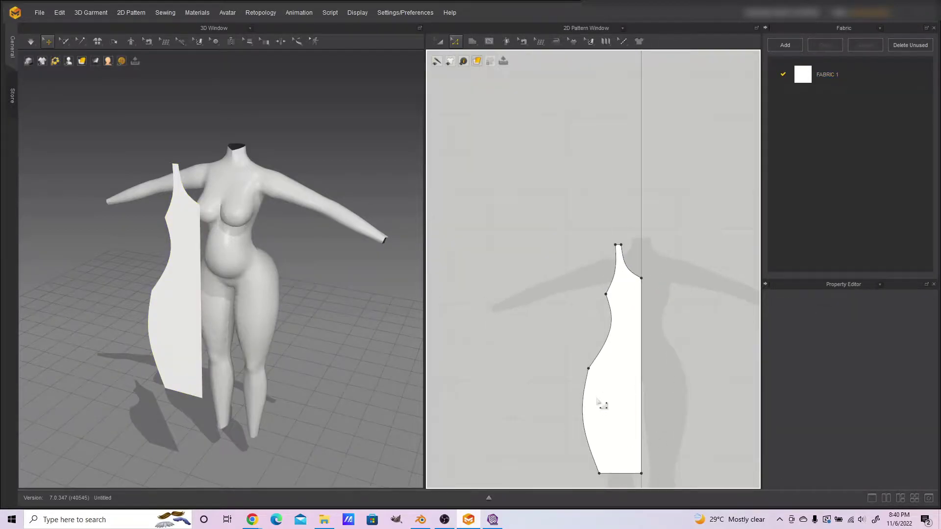
click(642, 372)
right_click(641, 373)
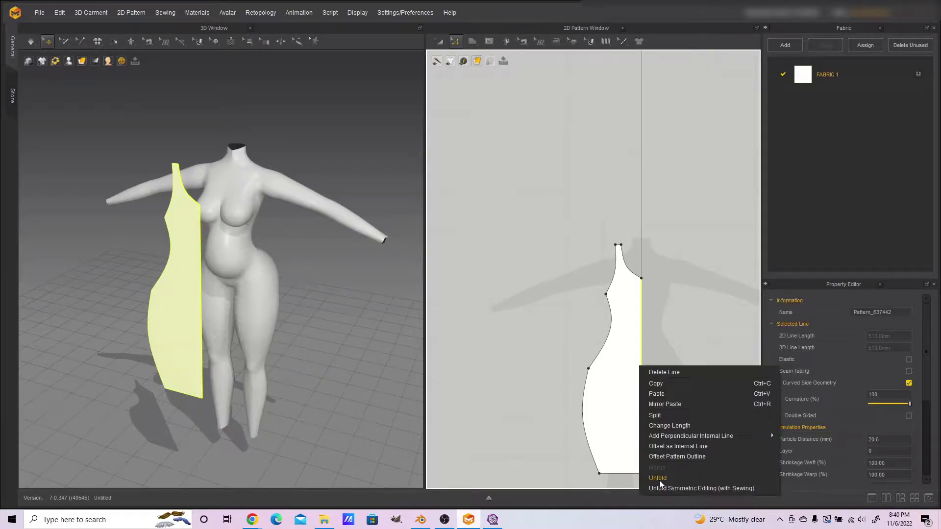
click(669, 480)
scroll(682, 319, up, 3)
right_drag(147, 269, 431, 354)
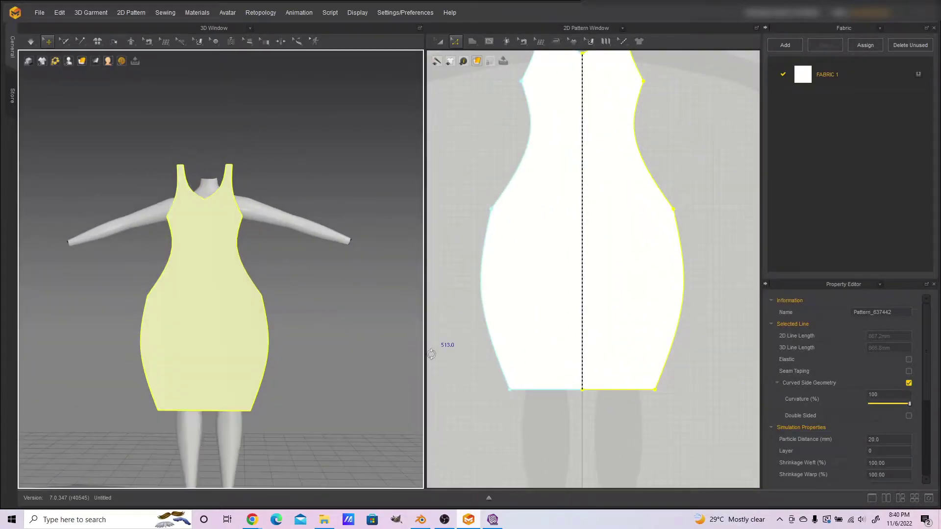
- Place a copy of the full dress panel beside the original in the 2D pattern layout
scroll(647, 314, down, 3)
click(699, 232)
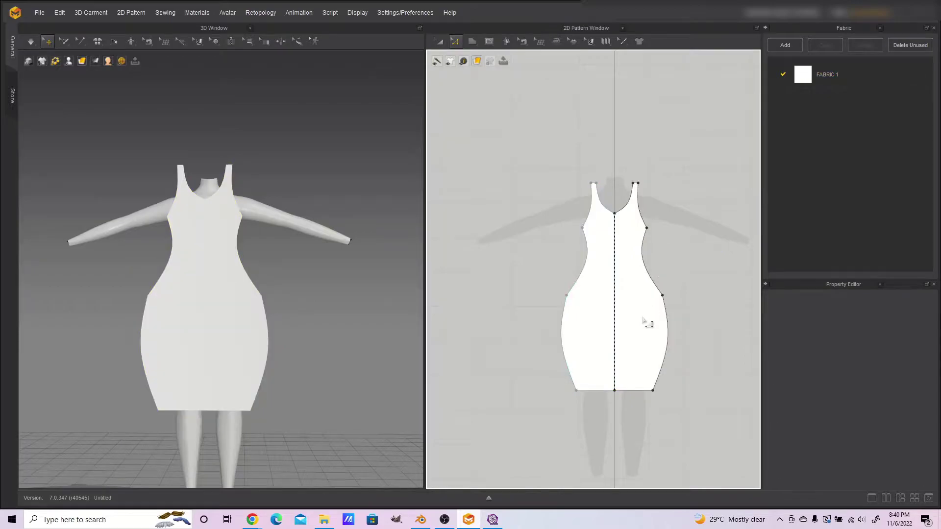
key(a)
click(641, 321)
scroll(636, 307, down, 2)
drag(632, 319, 717, 307)
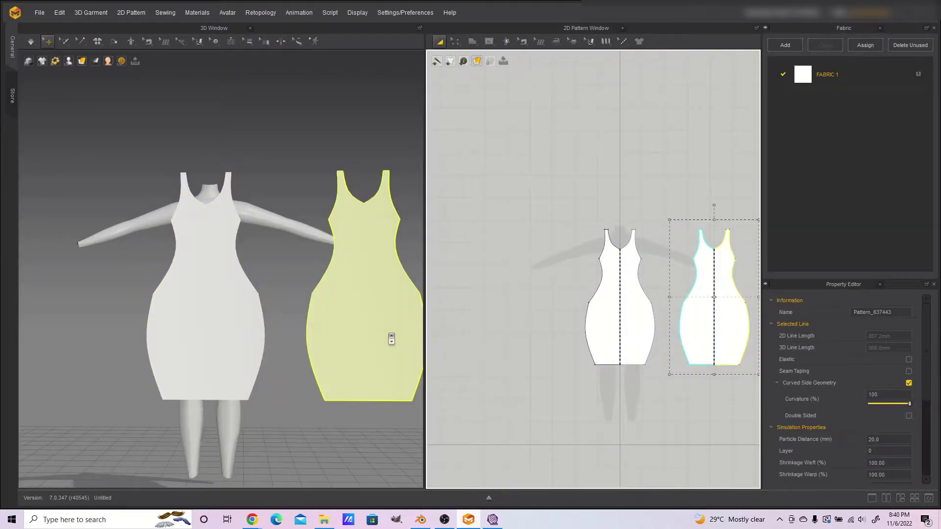
- Flip the copied panel's normals and position it behind the avatar, opposite the front panel
click(357, 304)
right_click(369, 212)
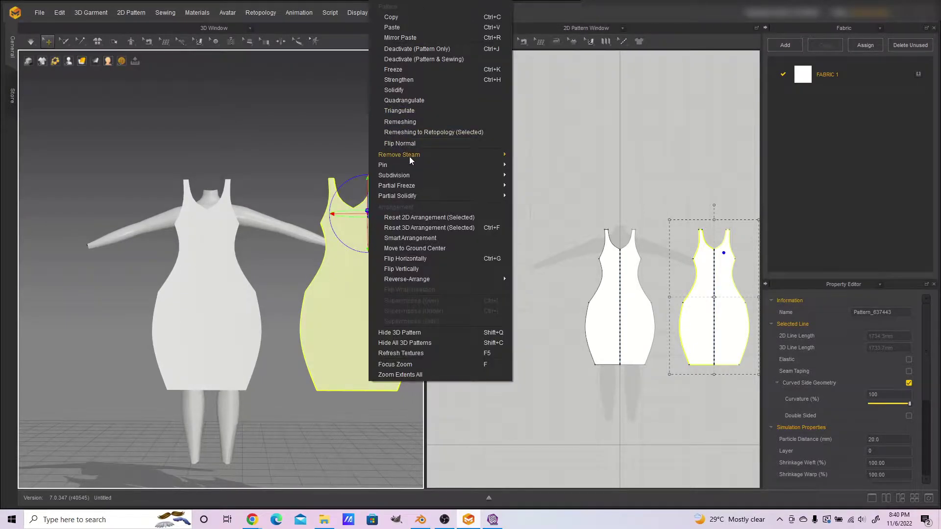
click(410, 142)
drag(384, 283, 247, 271)
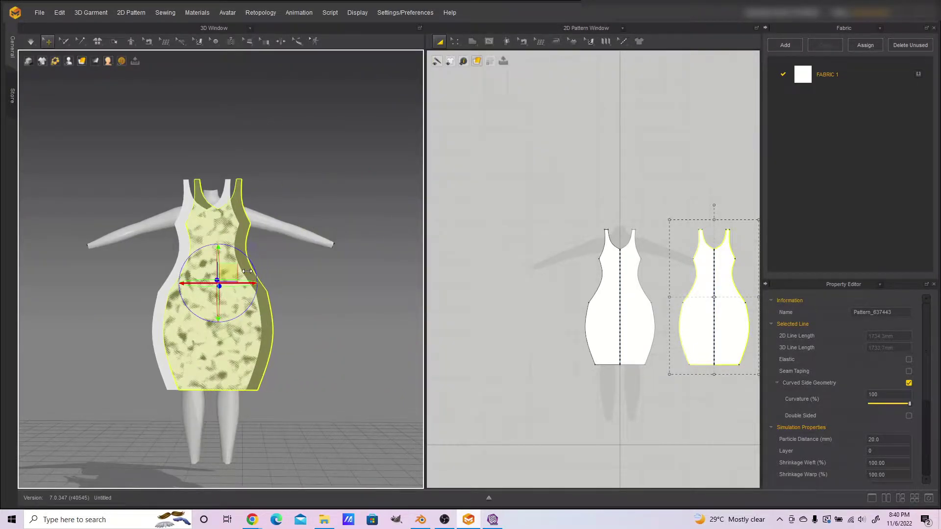
right_drag(247, 271, 254, 347)
right_drag(312, 227, 295, 186)
click(295, 186)
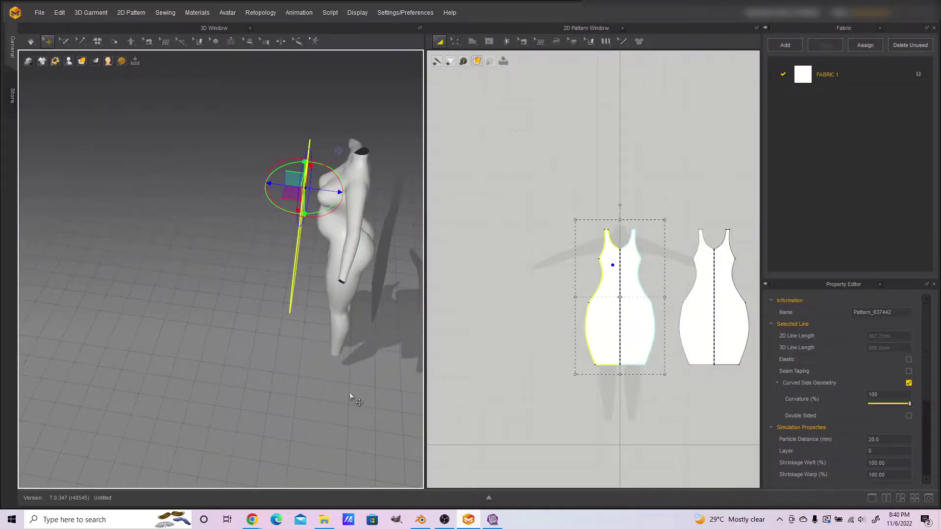
- Sew the front and back panels together along the hip curves, the waist curves and the shoulder edges
key(2)
key(n)
click(273, 253)
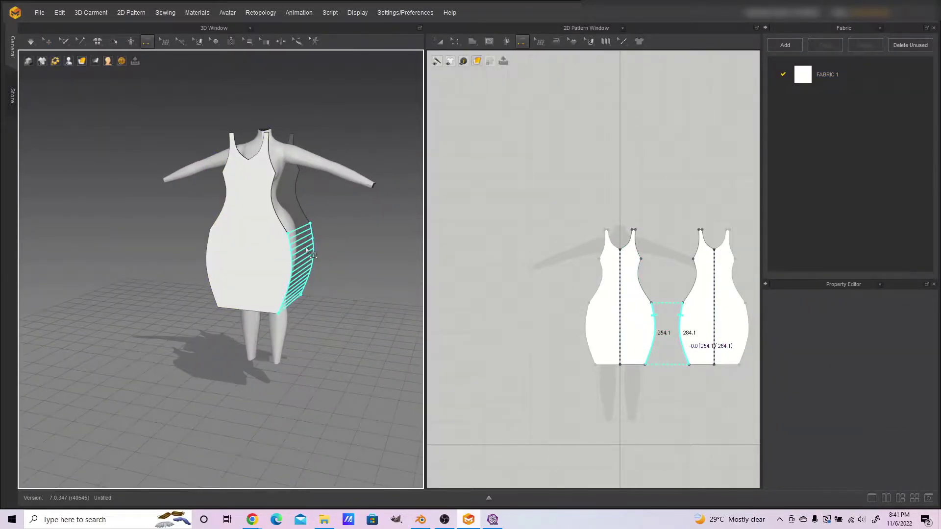
click(310, 251)
click(278, 198)
click(296, 180)
middle_drag(361, 129, 353, 225)
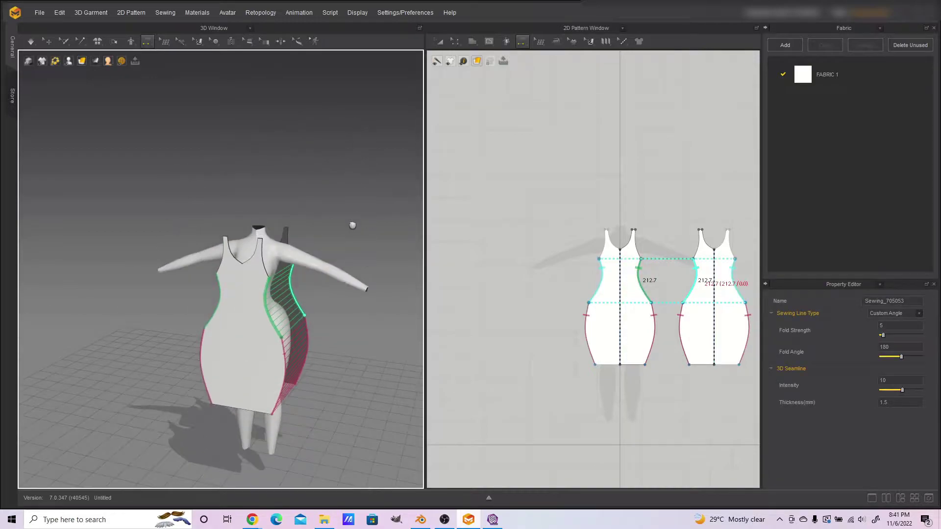
right_drag(353, 225, 325, 243)
click(264, 251)
click(325, 214)
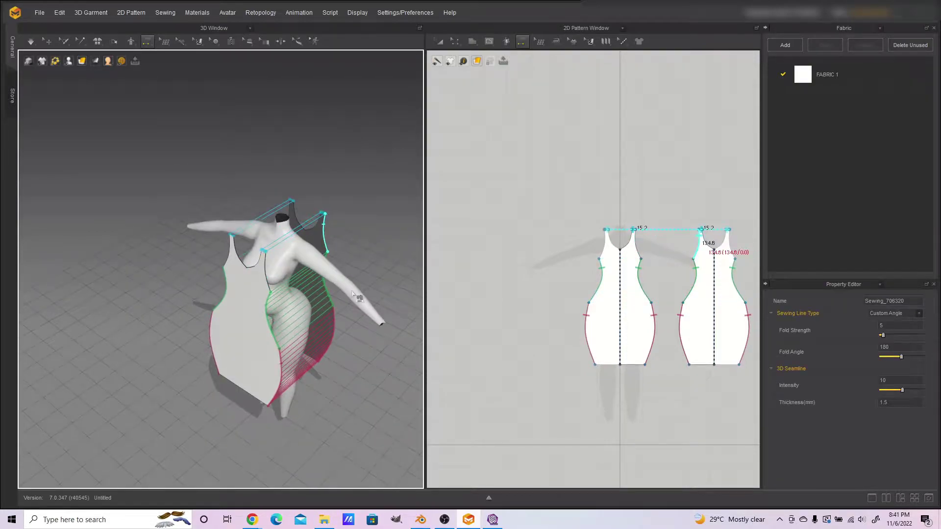
- Try draping the sewn panels on the avatar with a simulation, check the side view and undo the drape
key(2)
click(31, 43)
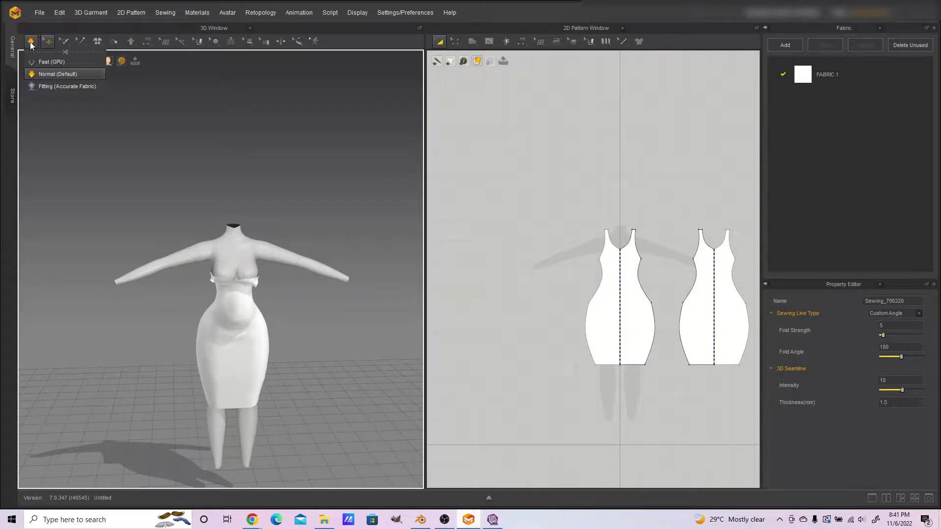
key(space)
right_drag(357, 268, 245, 248)
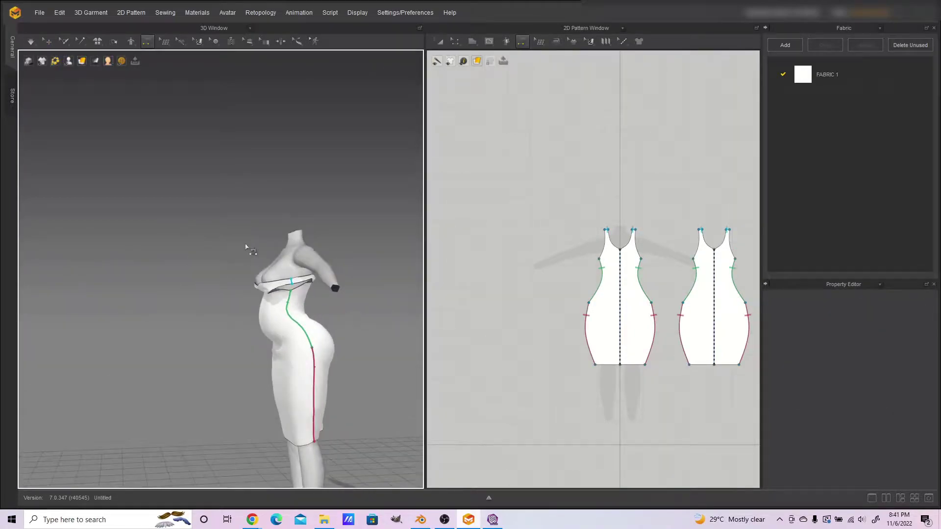
scroll(245, 247, up, 4)
key(2)
right_drag(272, 182, 582, 290)
key(ctrl+z)
key(ctrl+z)
- Raise both dress panels together so the straps sit above the avatar's shoulders
click(48, 41)
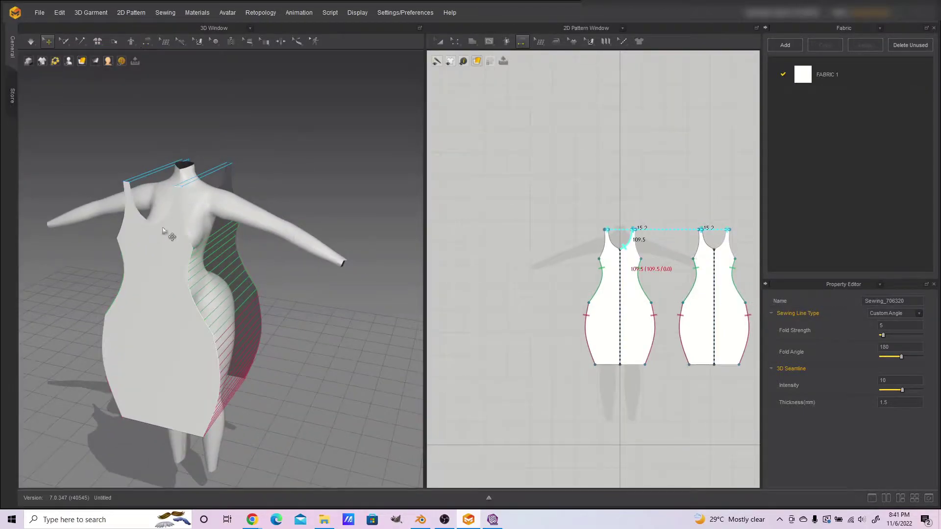
click(185, 312)
drag(183, 279, 183, 268)
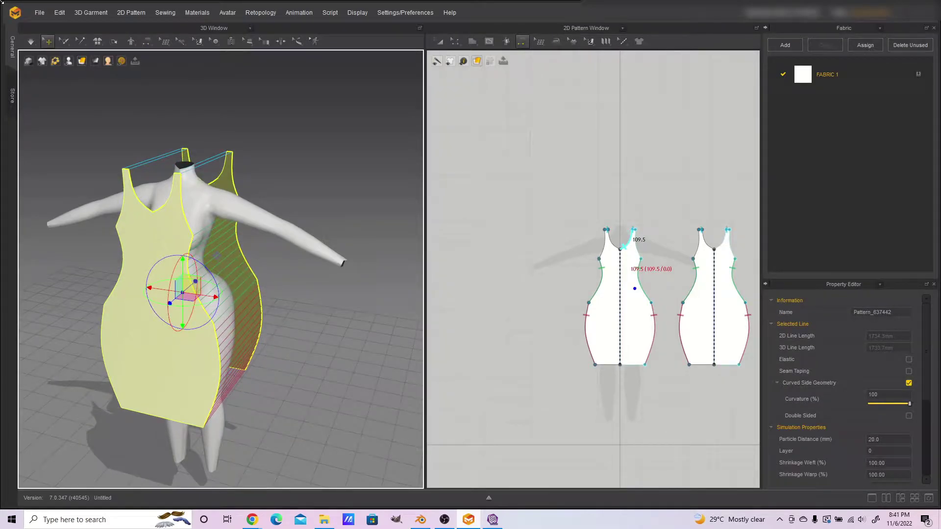
- Simulate the sewn dress until it drapes on the avatar, and check its fit from the front and side
click(31, 42)
right_drag(287, 315, 1, 320)
click(339, 315)
right_drag(347, 304, 330, 288)
click(30, 42)
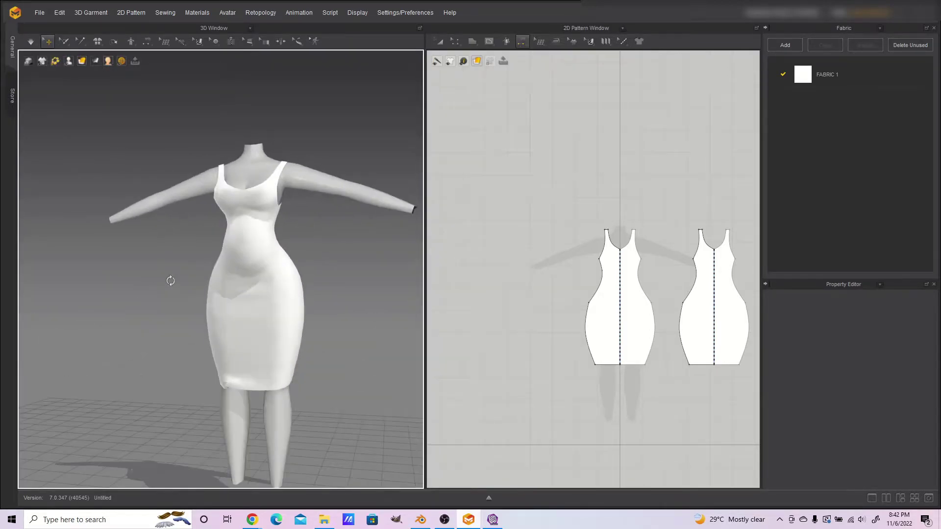
right_drag(170, 281, 363, 311)
right_drag(210, 295, 335, 295)
scroll(223, 301, up, 1)
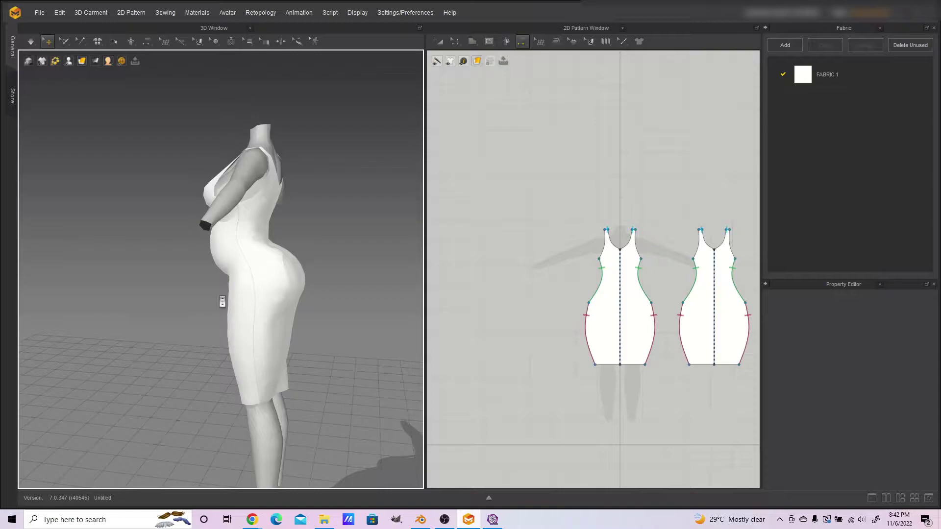
- Select all dress patterns and turn on Remesh for them
key(ctrl+a)
right_drag(222, 301, 317, 250)
scroll(317, 250, up, 3)
middle_drag(317, 250, 294, 329)
scroll(877, 429, down, 5)
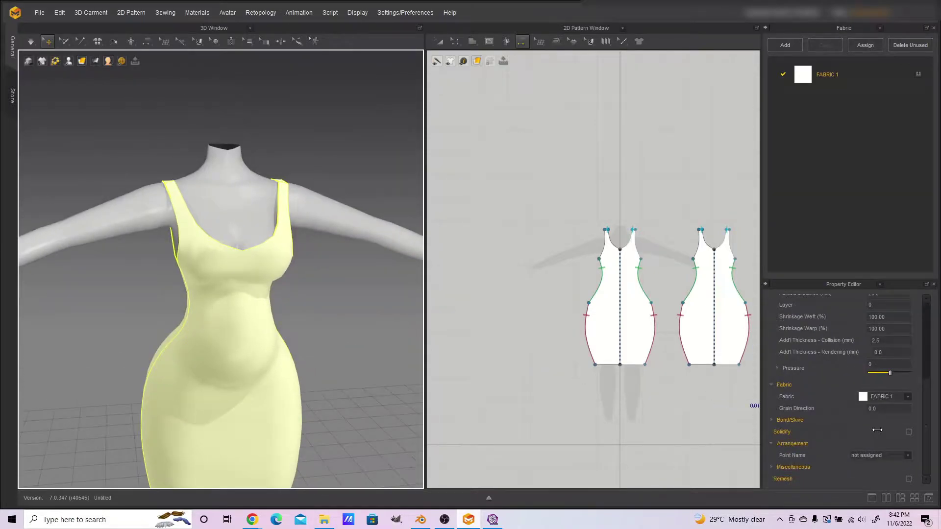
click(908, 480)
right_drag(275, 353, 348, 375)
scroll(882, 339, up, 3)
- Set the particle distance of the dress patterns to 10 mm and simulate the garment again
scroll(881, 338, down, 3)
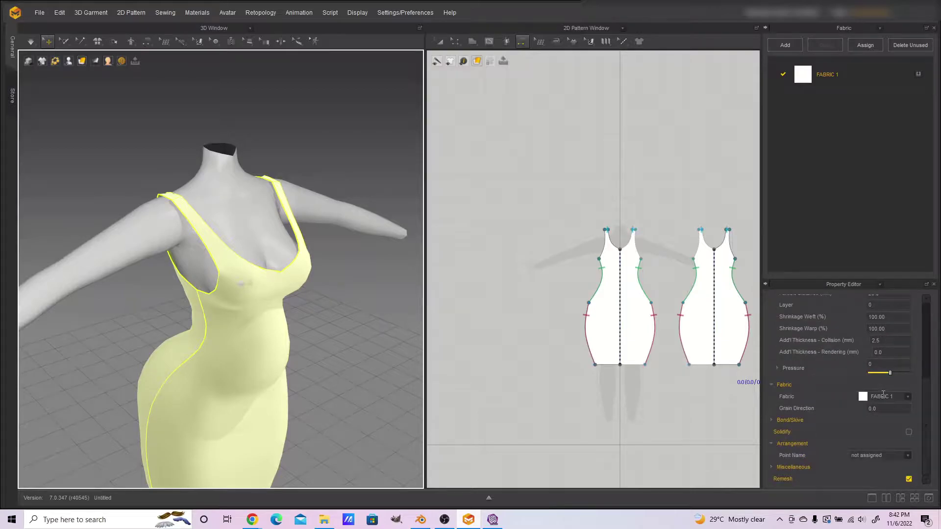
scroll(890, 436, up, 3)
click(877, 381)
text(1)
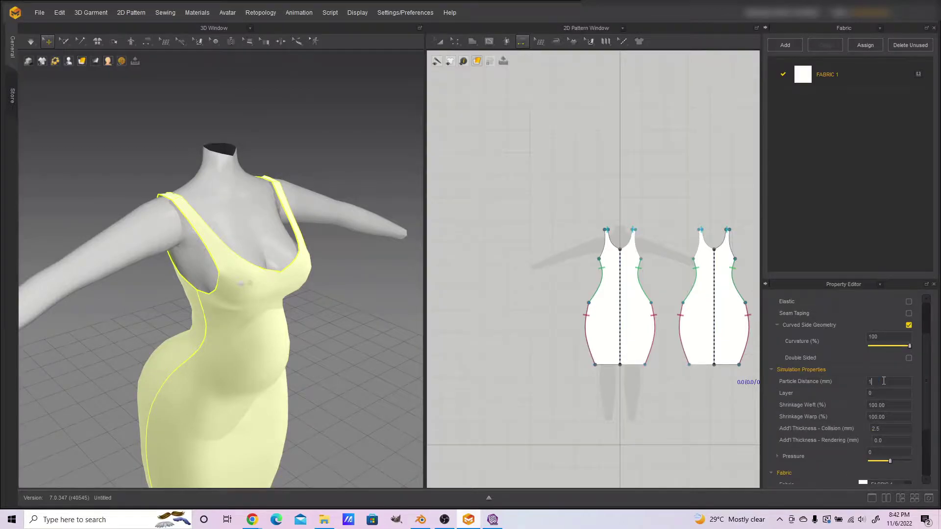
click(30, 38)
scroll(320, 343, down, 1)
right_drag(319, 340, 401, 344)
middle_drag(308, 222, 317, 262)
- Display the 3D garment as Wireframe on Surface and view its mesh at an angle
mouse_move(82, 62)
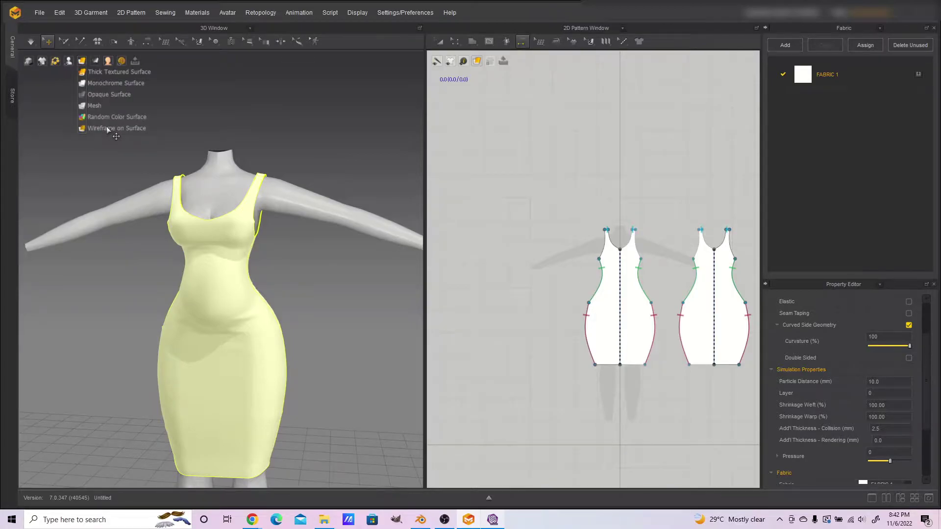
click(84, 128)
right_drag(378, 357, 320, 311)
- Export all dress patterns as a single welded, thin OBJ named "preg1 dress" with unified UV coordinates
click(39, 13)
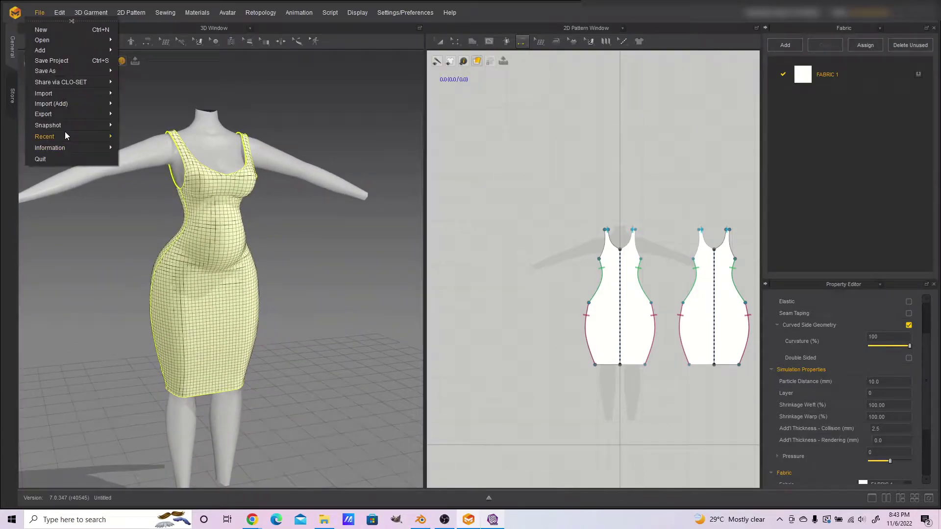
mouse_move(61, 117)
click(155, 132)
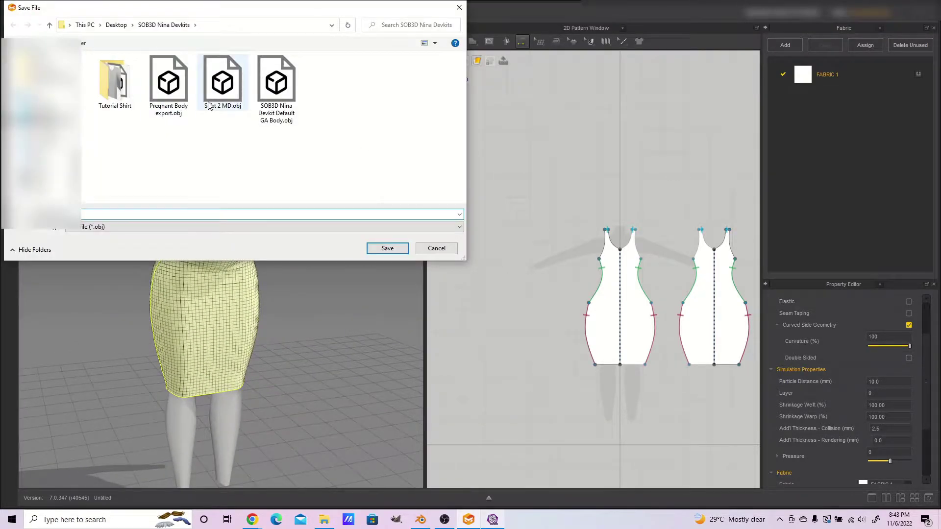
text(Pencil d)
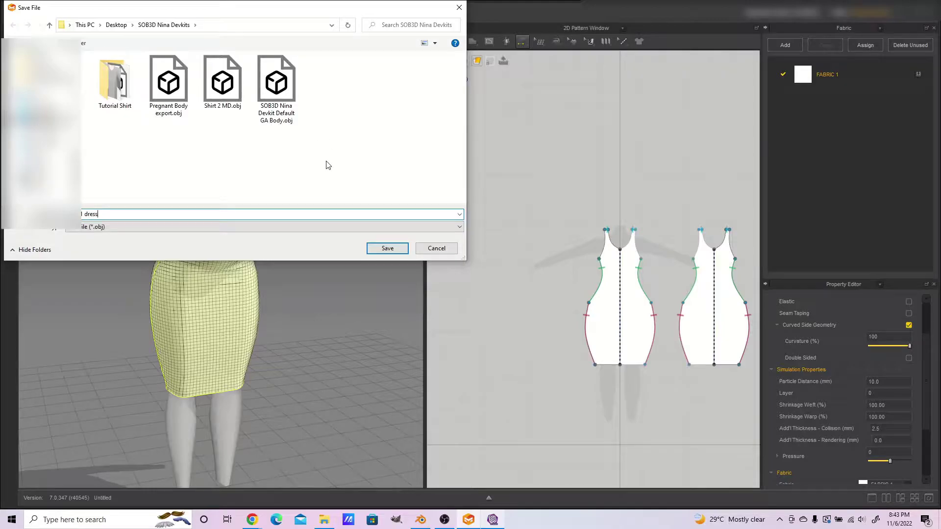
text(ress)
click(384, 253)
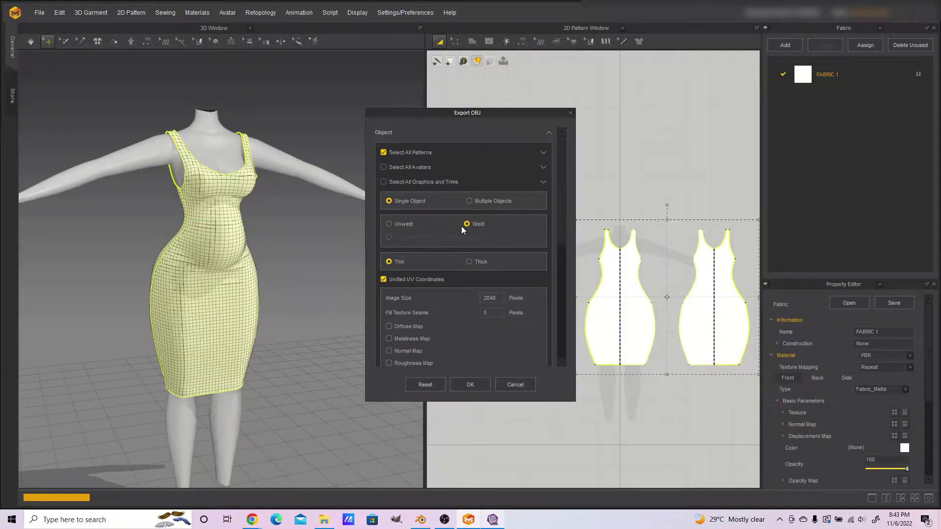
scroll(403, 262, down, 2)
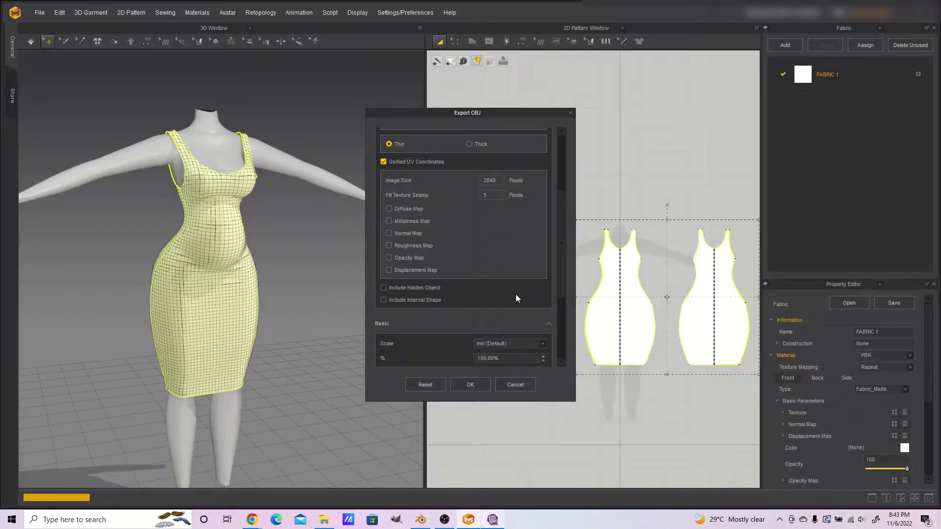
scroll(516, 298, down, 2)
click(470, 385)
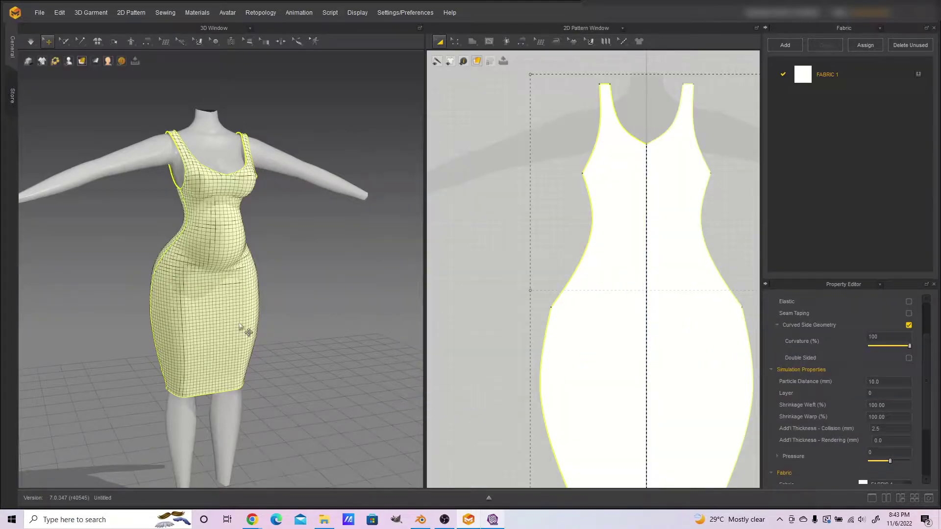
- Switch to Blender and import the exported preg1 dress file as Wavefront (.obj)
scroll(203, 366, down, 3)
click(420, 519)
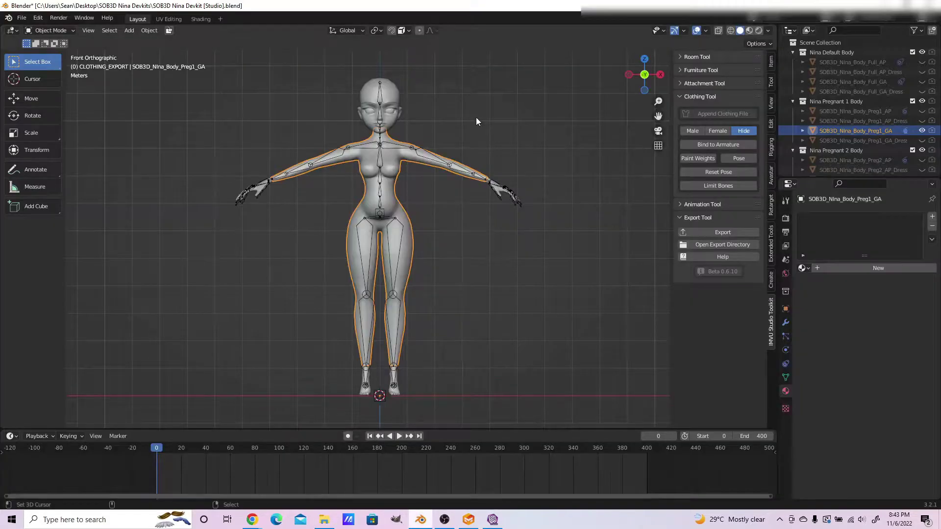
click(22, 18)
mouse_move(75, 142)
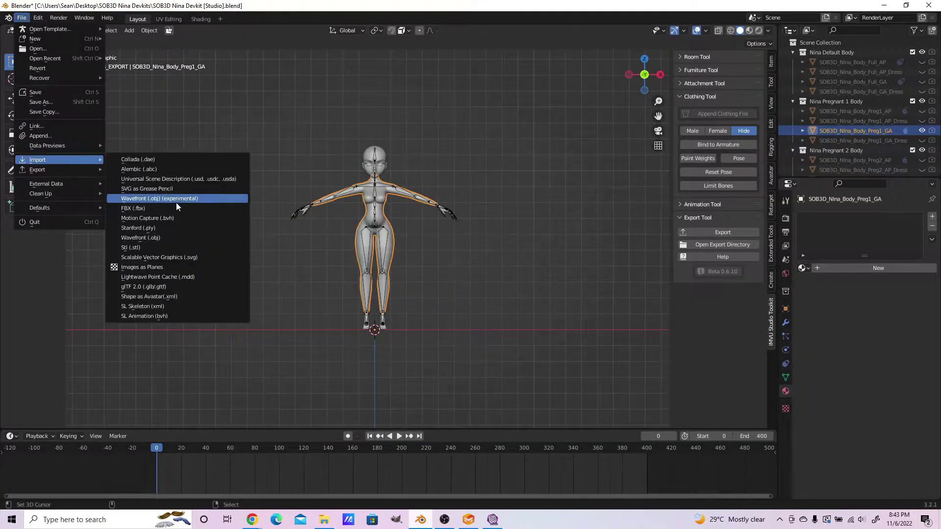
click(203, 242)
double_click(393, 178)
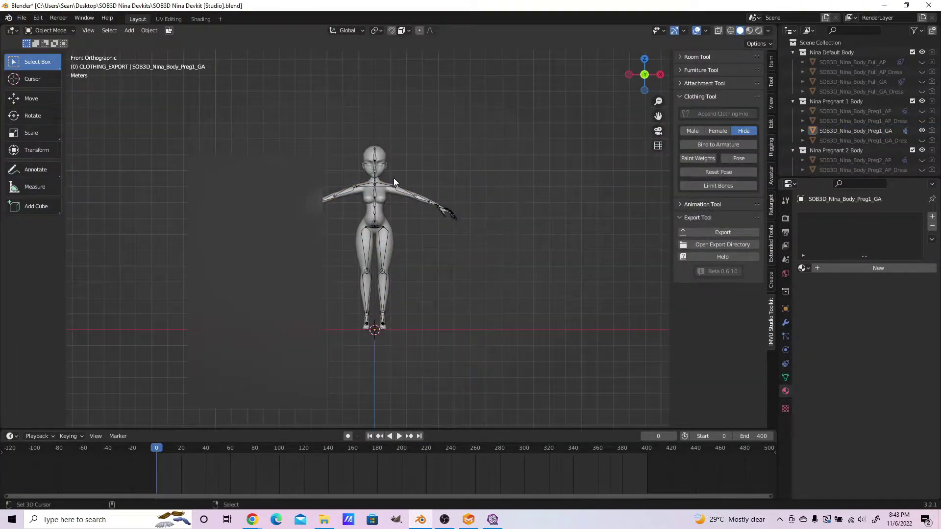
- Apply all transforms to the imported preg1 dress and scale it by 0.01
scroll(815, 78, down, 20)
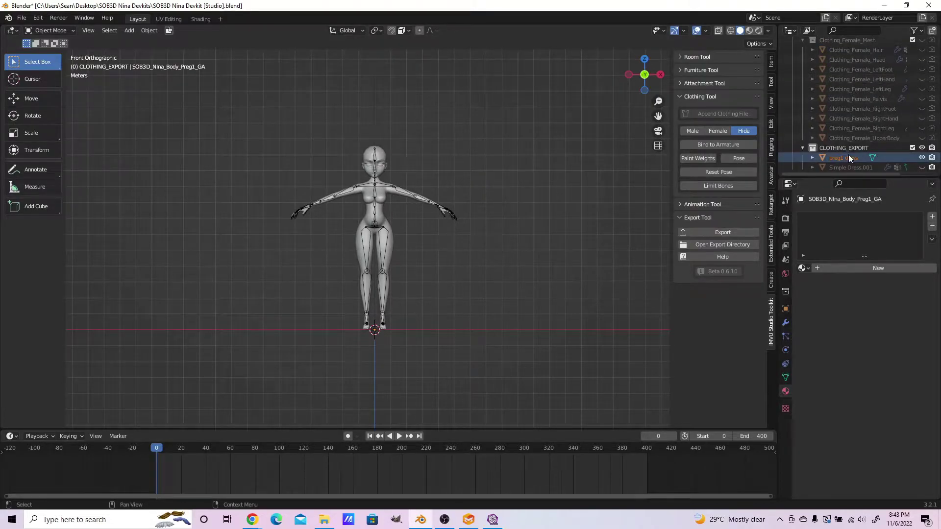
click(848, 158)
scroll(469, 225, down, 2)
scroll(469, 219, up, 2)
shift+middle_drag(475, 202, 475, 244)
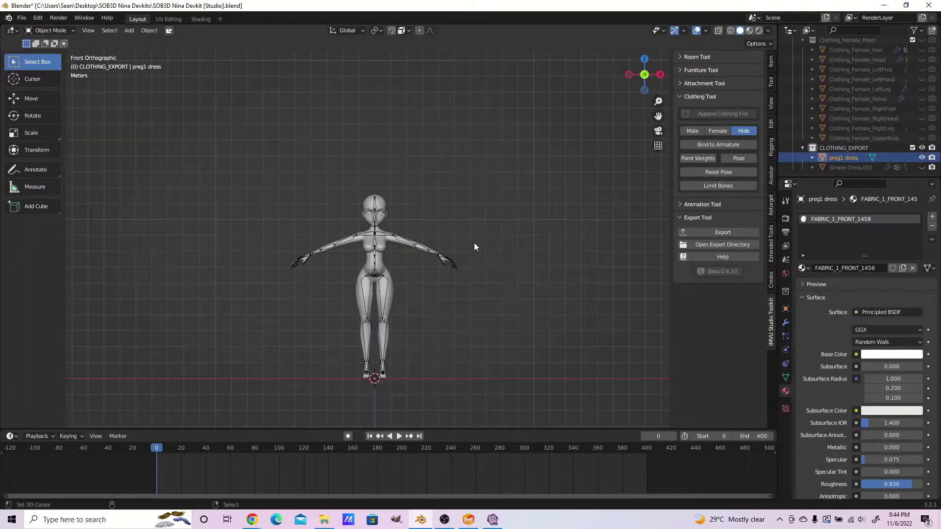
key(ctrl+a)
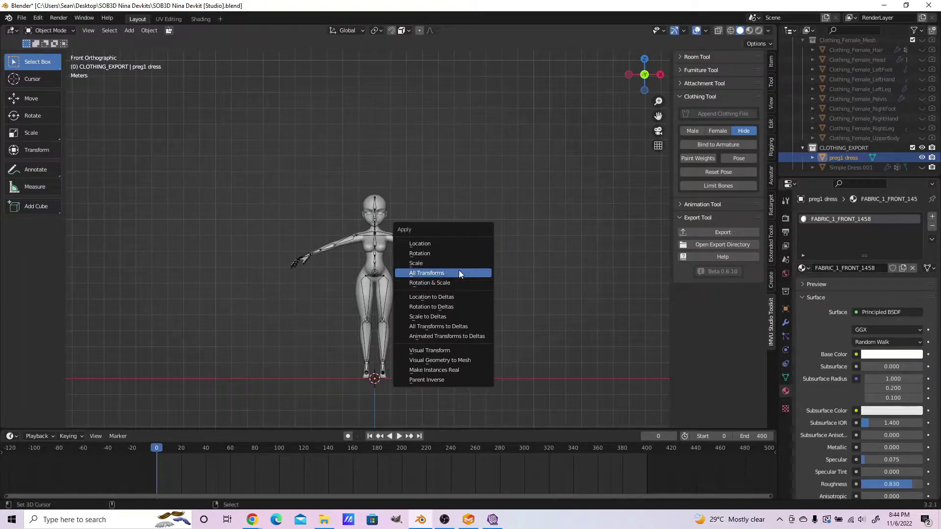
click(459, 269)
key(s)
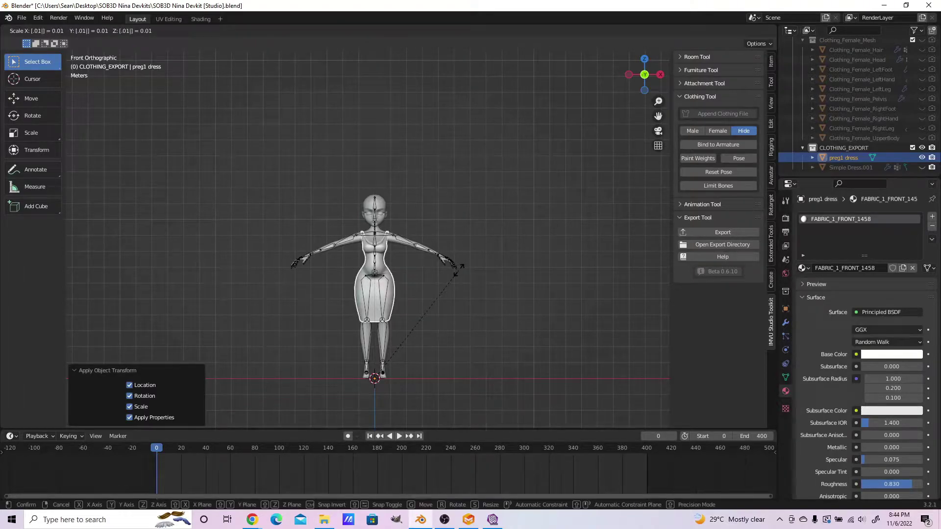
key(Return)
- Examine how the dress fits the pregnant body in the front and right side views
key(KP_3)
scroll(459, 269, up, 6)
shift+middle_drag(446, 348, 458, 205)
scroll(471, 186, up, 2)
key(KP_1)
shift+middle_drag(505, 104, 477, 237)
key(KP_1)
scroll(440, 244, down, 4)
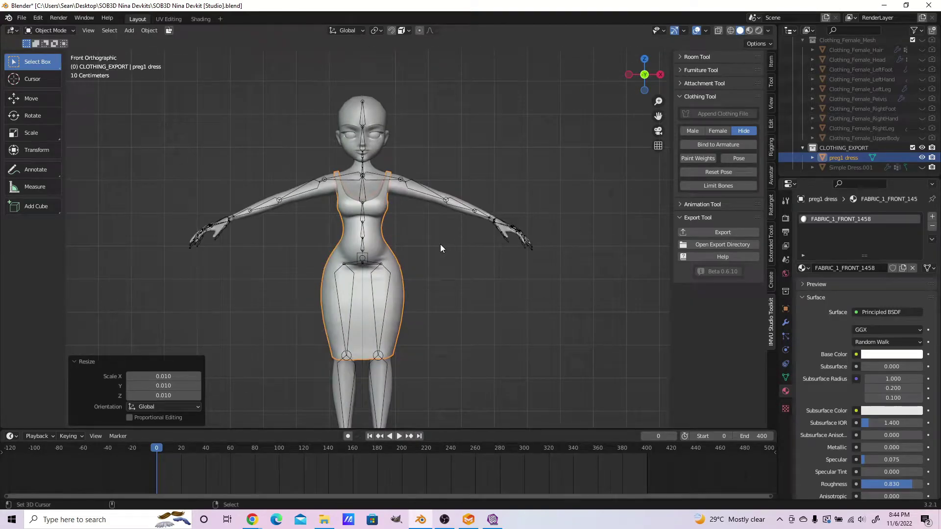
key(KP_3)
scroll(431, 231, up, 2)
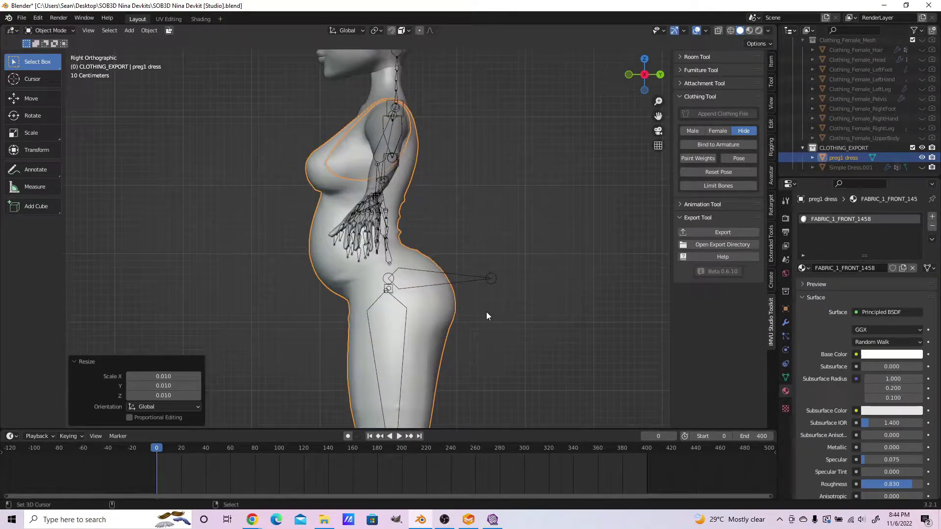
scroll(486, 312, down, 1)
- Switch to the UV Editing workspace, enter Edit Mode on the dress and select its entire mesh
click(168, 18)
middle_drag(613, 319, 569, 392)
key(ctrl+e)
click(625, 431)
key(Tab)
key(KP_1)
key(Tab)
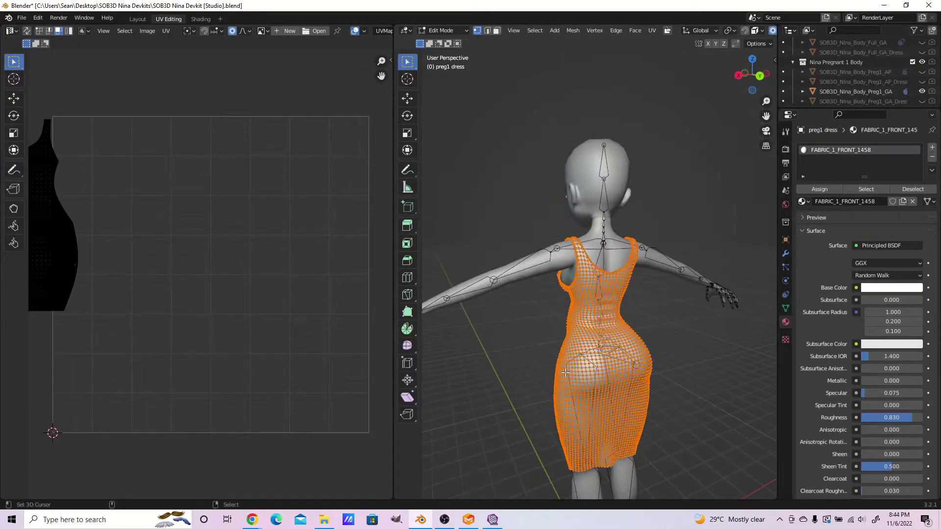
key(KP_1)
scroll(568, 386, down, 3)
scroll(612, 367, up, 3)
key(alt+a)
middle_drag(677, 357, 586, 366)
key(a)
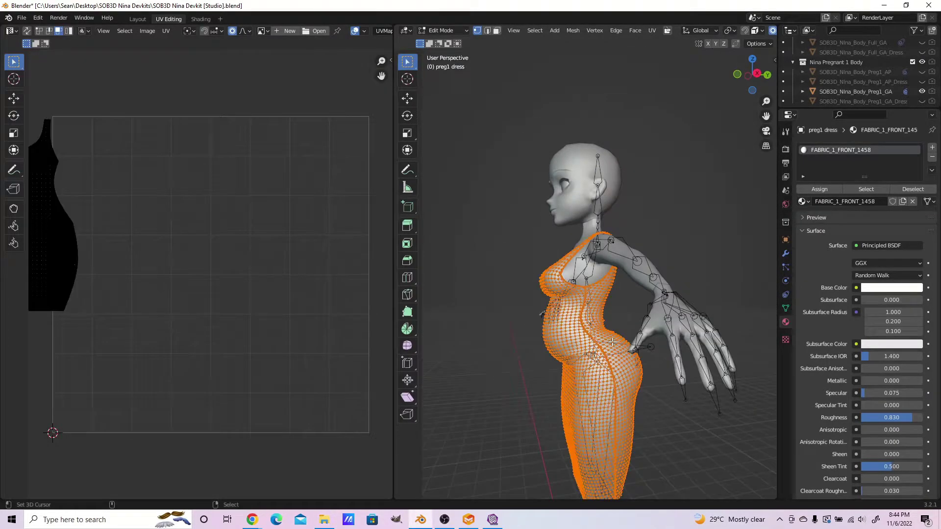
- Mark seams on the dress mesh from its existing UV islands and deselect everything
scroll(210, 299, down, 3)
scroll(210, 299, up, 2)
key(a)
click(166, 32)
click(225, 189)
key(alt+a)
- Select the edge path between the front and back panels on the character's left side, from hem to underarm, and mark it as a seam
scroll(651, 378, up, 3)
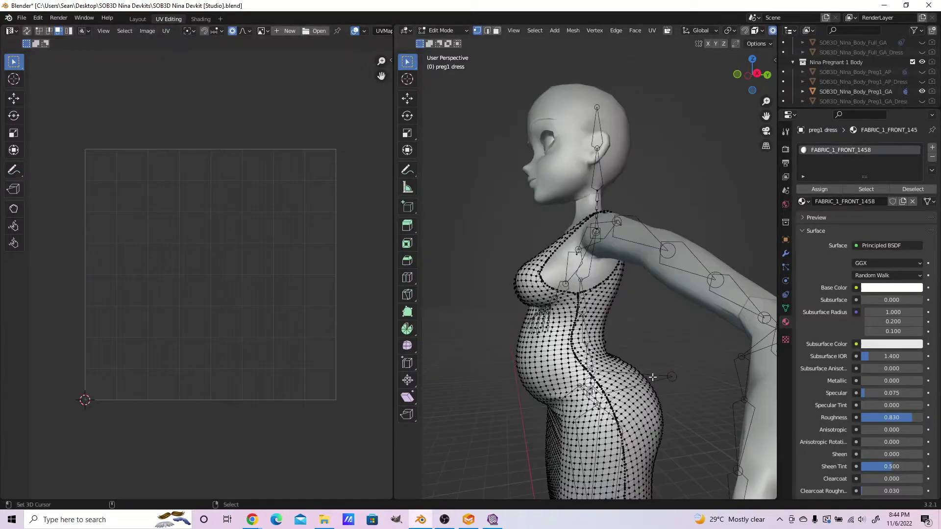
shift+middle_drag(651, 378, 654, 260)
scroll(655, 274, up, 4)
scroll(654, 294, down, 3)
shift+middle_drag(652, 441, 648, 303)
scroll(619, 375, up, 3)
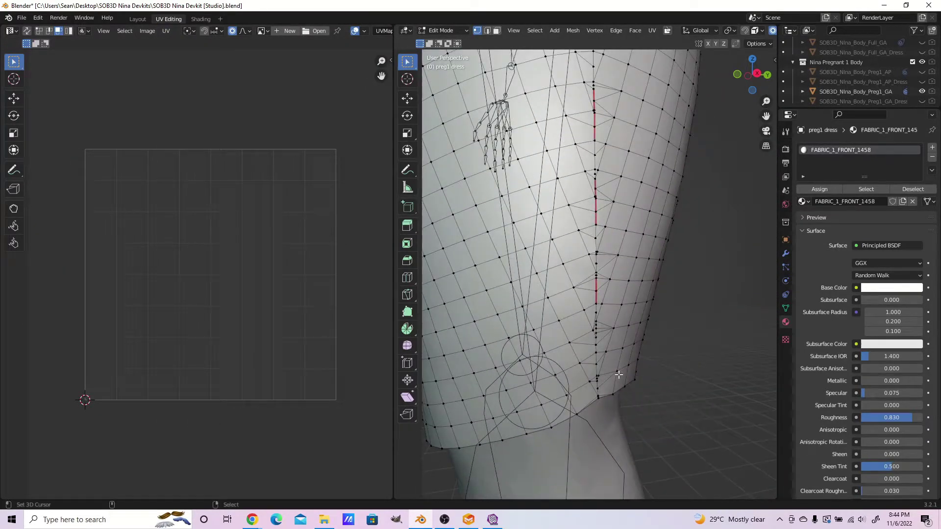
scroll(596, 113, down, 4)
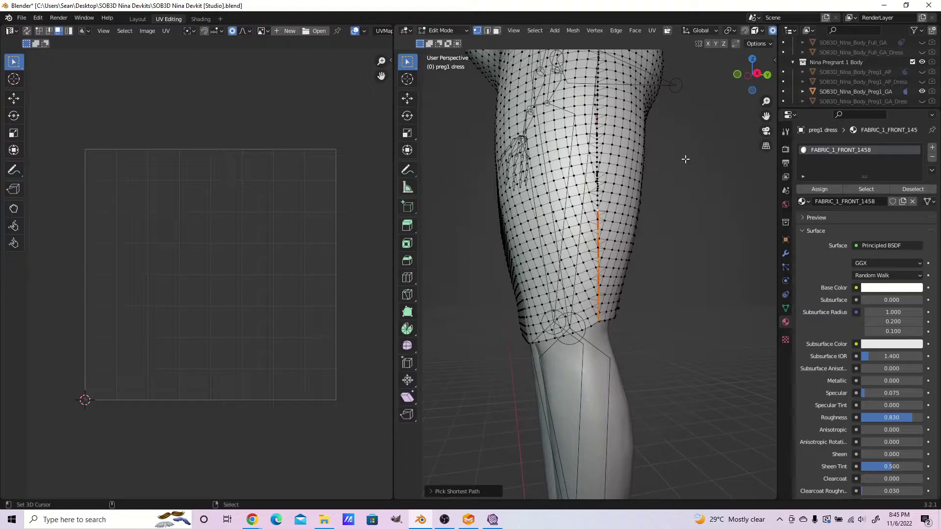
middle_drag(658, 126, 689, 283)
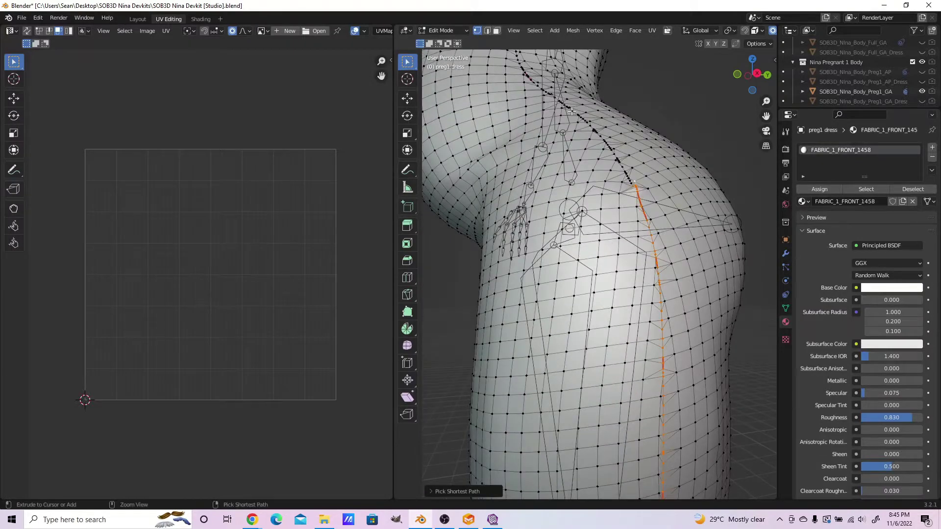
middle_drag(571, 111, 687, 141)
scroll(621, 346, up, 5)
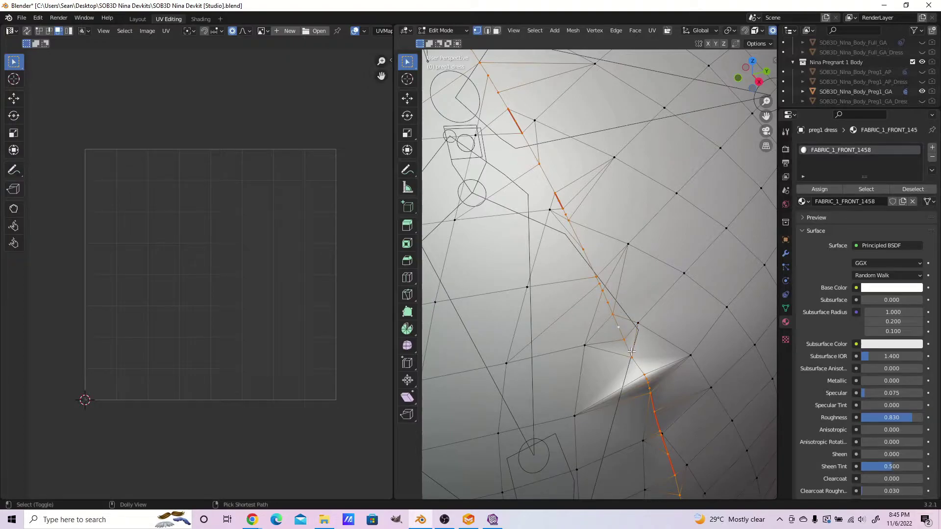
scroll(632, 352, down, 4)
middle_drag(562, 67, 726, 280)
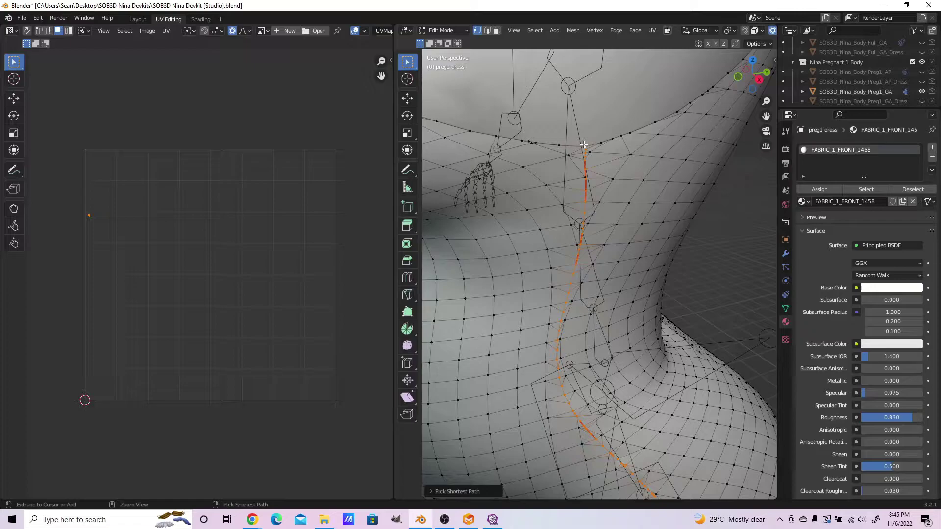
click(607, 206)
- Select the matching edge path on the character's right side, from underarm down to hem, and mark it as a seam
scroll(607, 205, down, 5)
middle_drag(606, 205, 662, 327)
scroll(554, 116, up, 6)
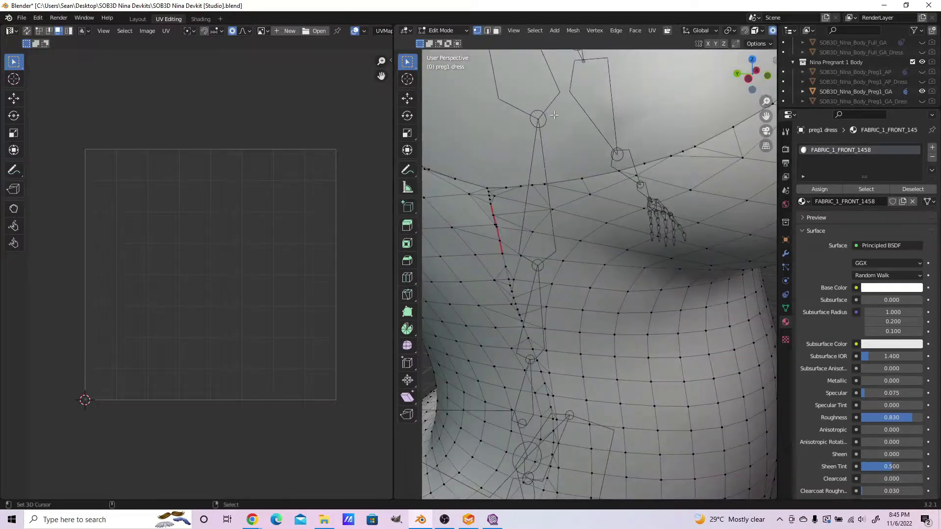
middle_drag(487, 186, 528, 179)
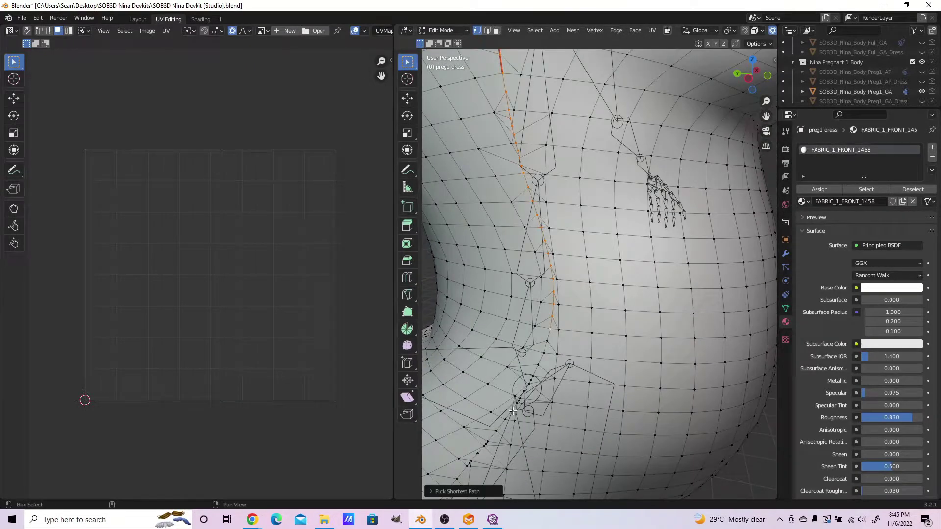
middle_drag(513, 411, 532, 307)
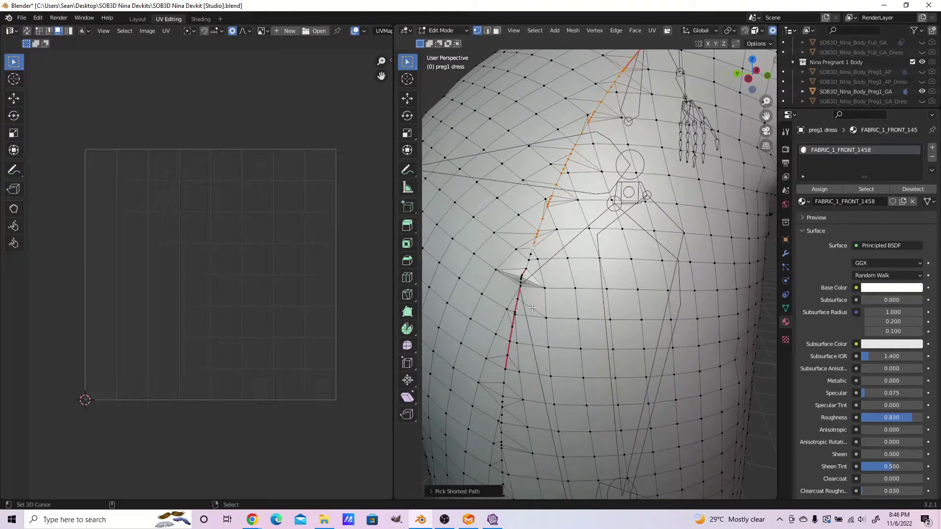
ctrl+right_click(498, 448)
scroll(503, 443, down, 3)
shift+middle_drag(532, 426, 541, 192)
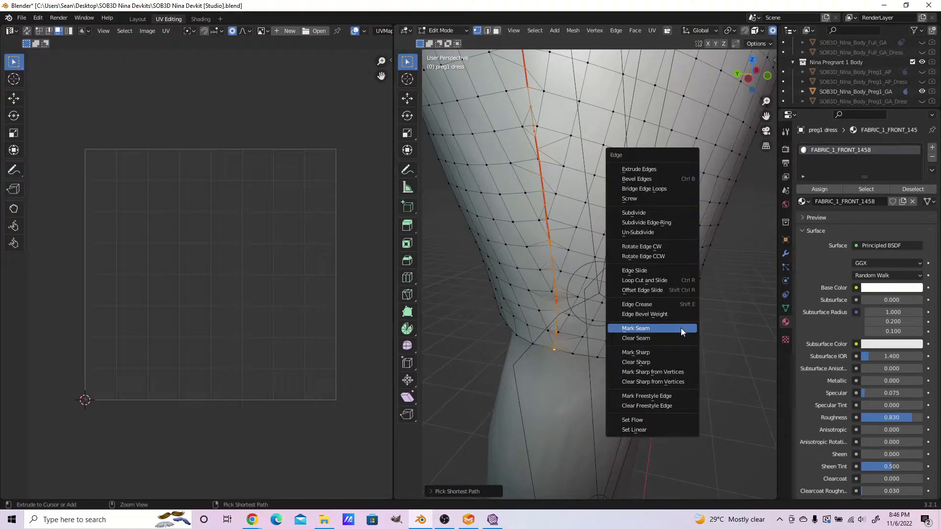
key(KP_1)
- Mark a seam across each shoulder strap where the front and back panels meet
scroll(656, 395, down, 7)
scroll(610, 59, up, 4)
shift+middle_drag(610, 59, 571, 237)
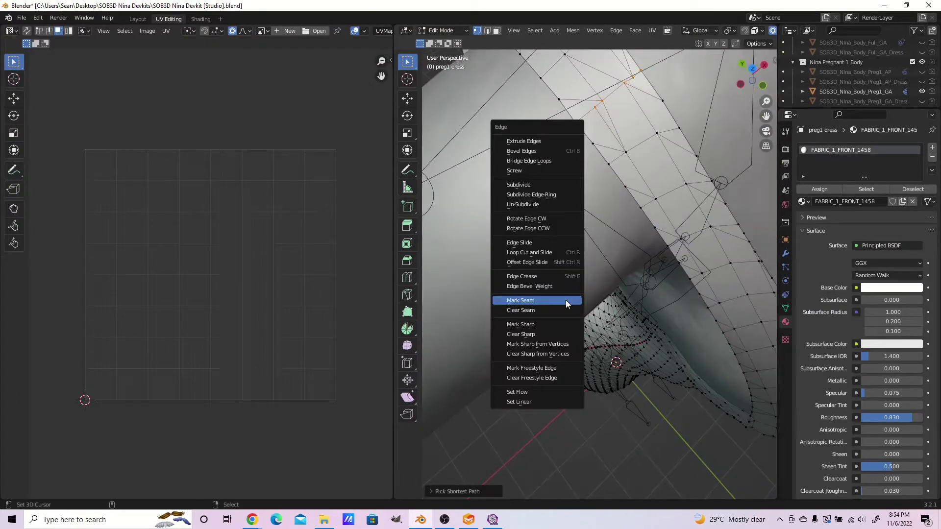
click(565, 304)
scroll(566, 294, down, 4)
middle_drag(566, 294, 520, 236)
shift+middle_drag(471, 147, 557, 162)
scroll(557, 162, up, 4)
scroll(619, 193, down, 5)
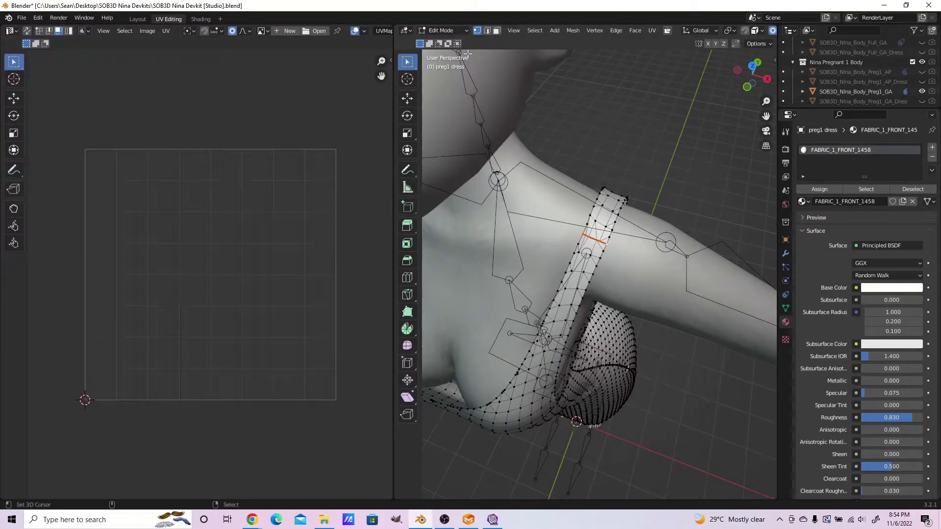
- Check the panel separation by selecting linked faces in face select mode, clear the selection and inspect the side seams near the hem
click(497, 30)
key(l)
key(alt+a)
scroll(490, 363, down, 3)
shift+middle_drag(468, 377, 585, 322)
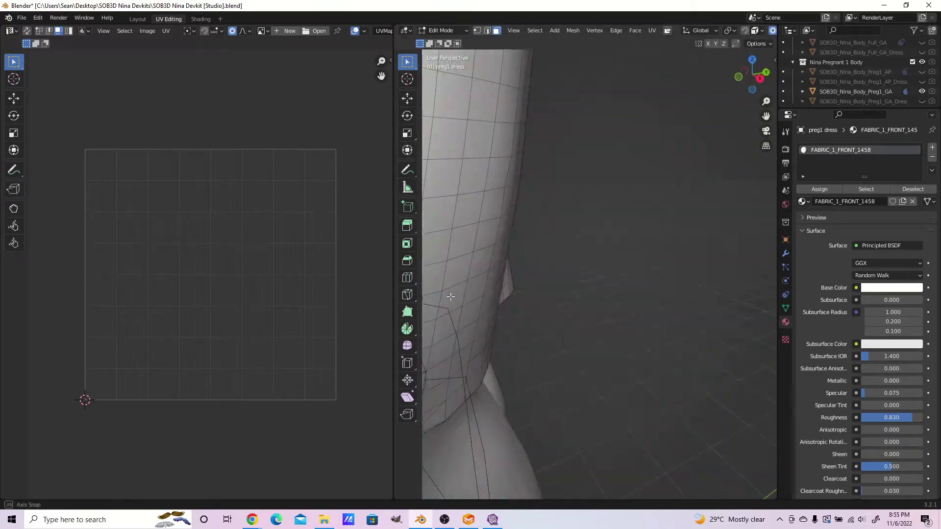
middle_drag(450, 297, 672, 386)
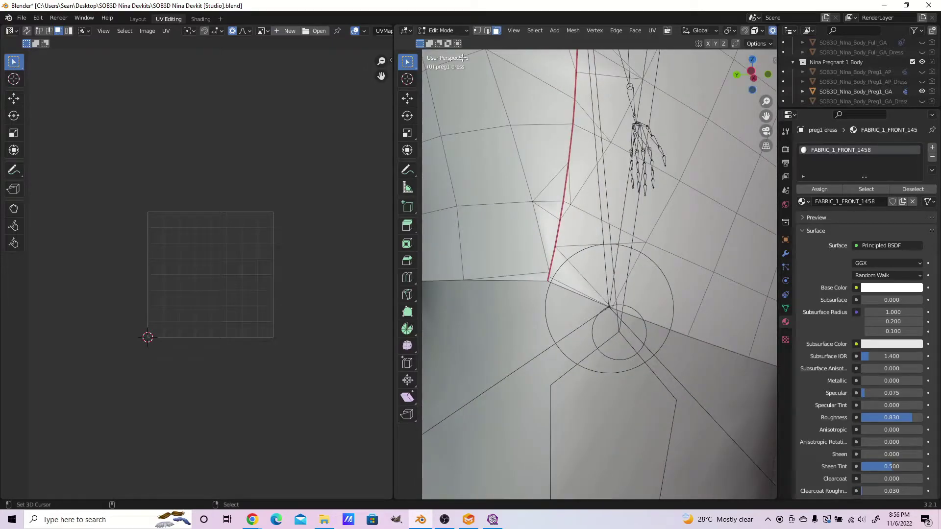
- Reselect the dress's edge path on the character's right side up to the underarm in vertex mode and mark it as a seam
shift+middle_drag(550, 299, 495, 323)
scroll(541, 372, down, 4)
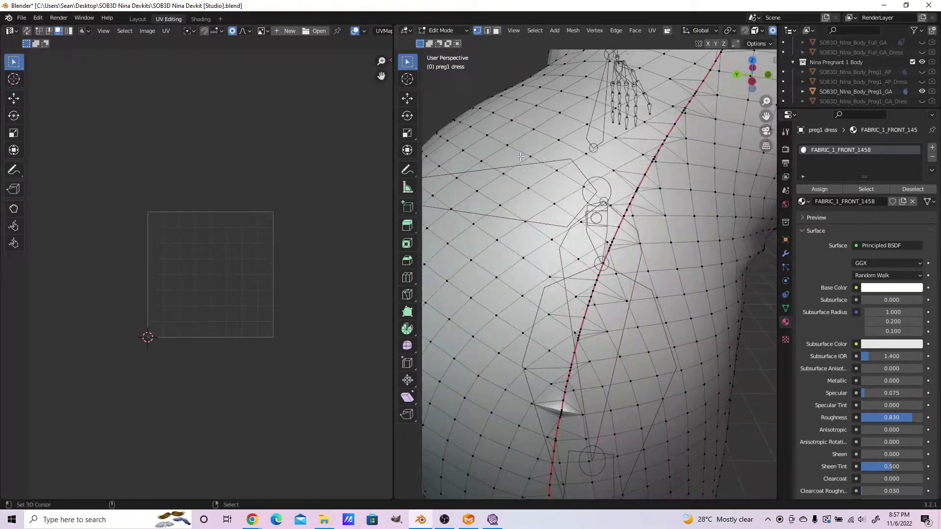
scroll(473, 314, up, 4)
scroll(513, 146, down, 4)
shift+middle_drag(584, 88, 553, 156)
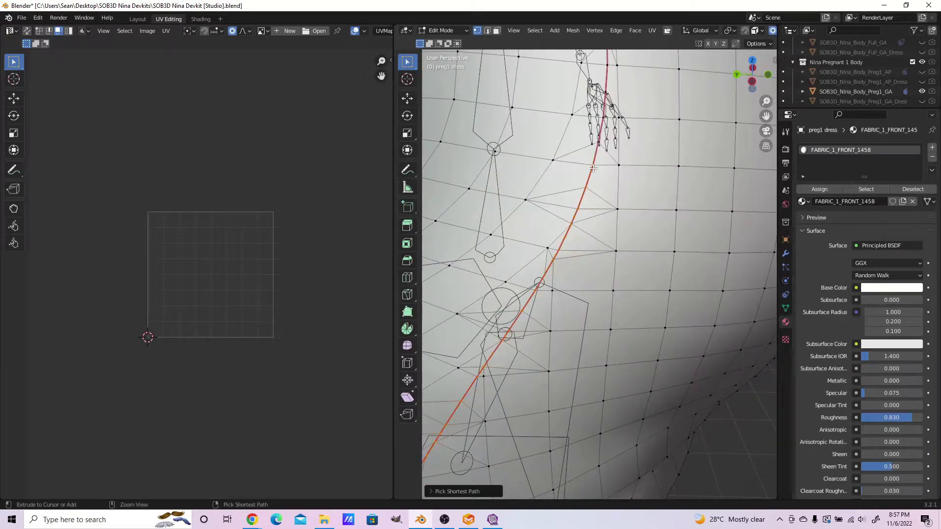
ctrl+right_click(597, 71)
shift+middle_drag(597, 73, 553, 361)
scroll(644, 191, up, 3)
ctrl+right_click(575, 200)
key(ctrl+e)
click(575, 198)
- Select the front panel's linked faces, turn off proportional editing and move their UV island inside the UV square
key(3)
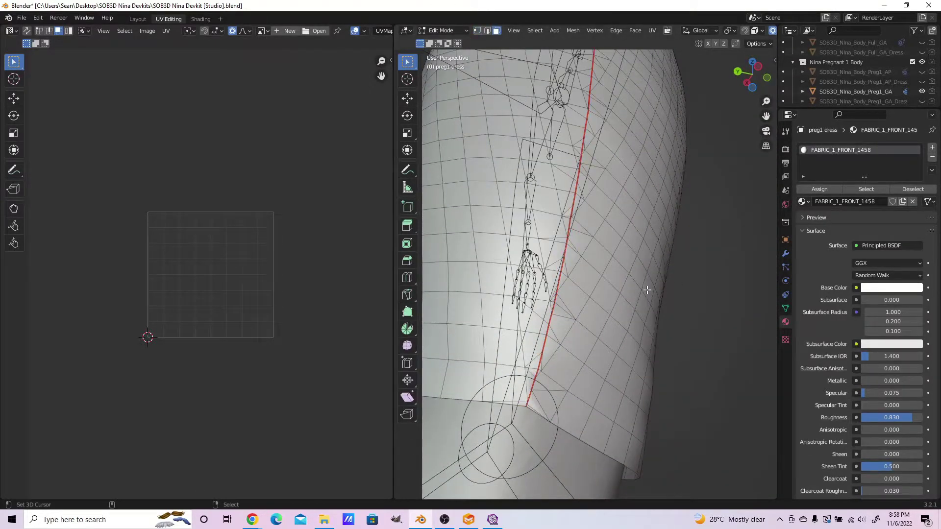
scroll(647, 289, down, 6)
key(KP_1)
key(l)
scroll(110, 274, up, 3)
middle_drag(110, 273, 248, 339)
scroll(228, 339, up, 1)
key(l)
key(o)
key(g)
click(278, 368)
scroll(228, 325, down, 1)
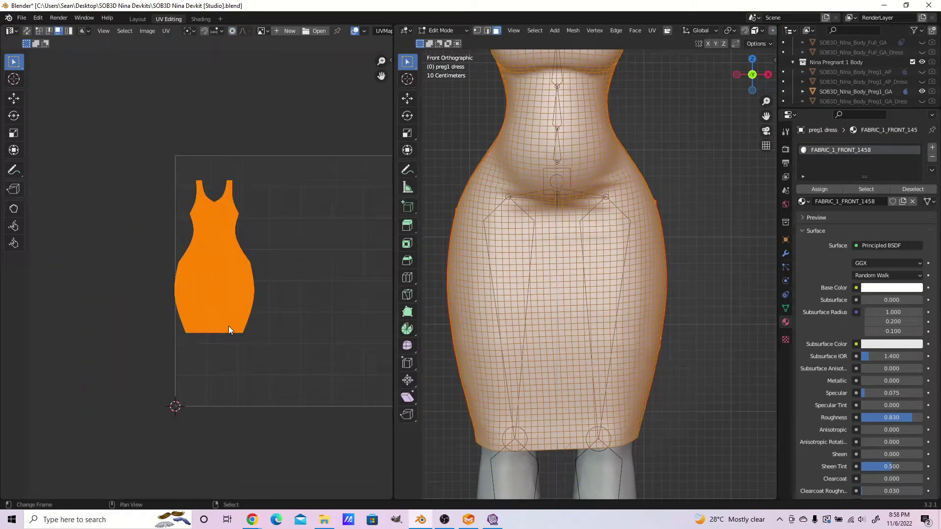
right_click(251, 261)
key(alt+a)
- Select the two vertices at the hem end of the side seam, then switch to face mode and select the linked panel faces
middle_drag(579, 231, 611, 263)
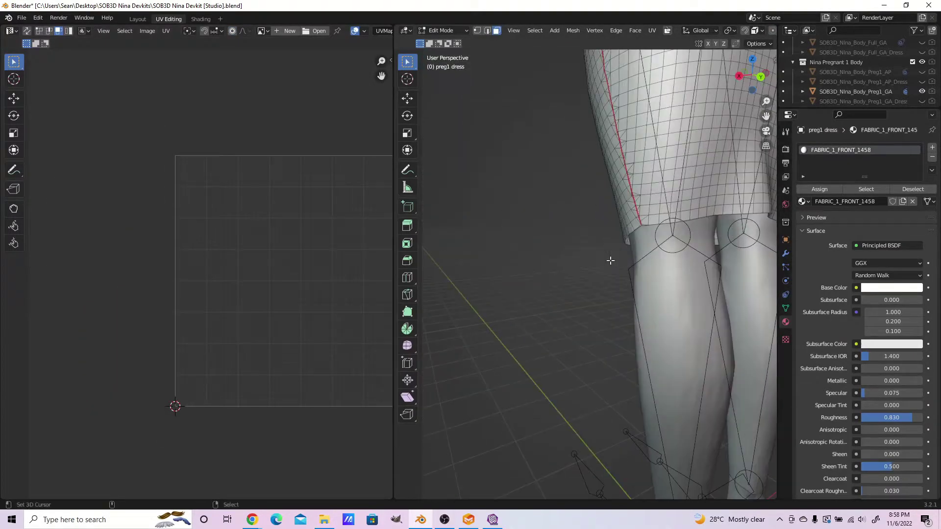
key(1)
scroll(610, 282, up, 5)
right_click(675, 136)
shift+right_click(677, 146)
key(2)
key(3)
key(l)
scroll(231, 313, down, 4)
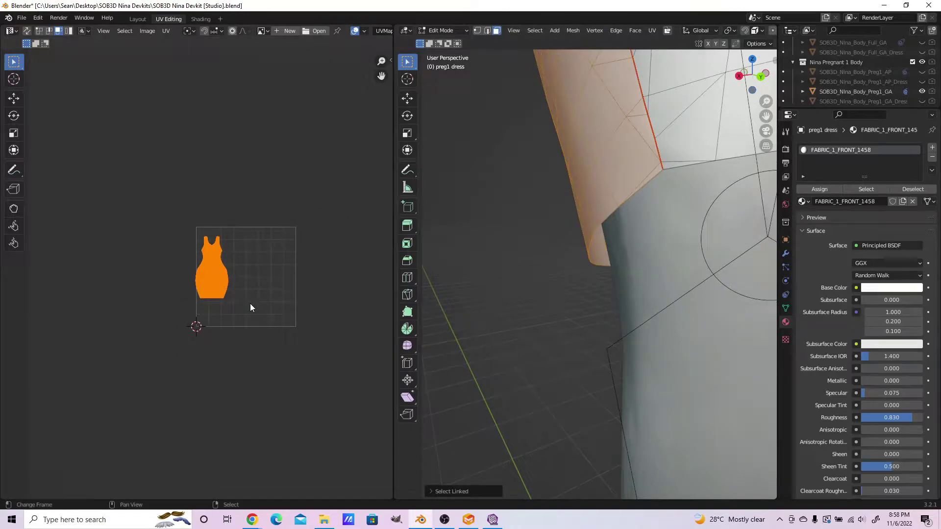
- Move the dress's UV islands toward the middle of the UV square and widen them along X
key(g)
click(281, 344)
key(s)
key(x)
scroll(230, 285, up, 2)
click(302, 412)
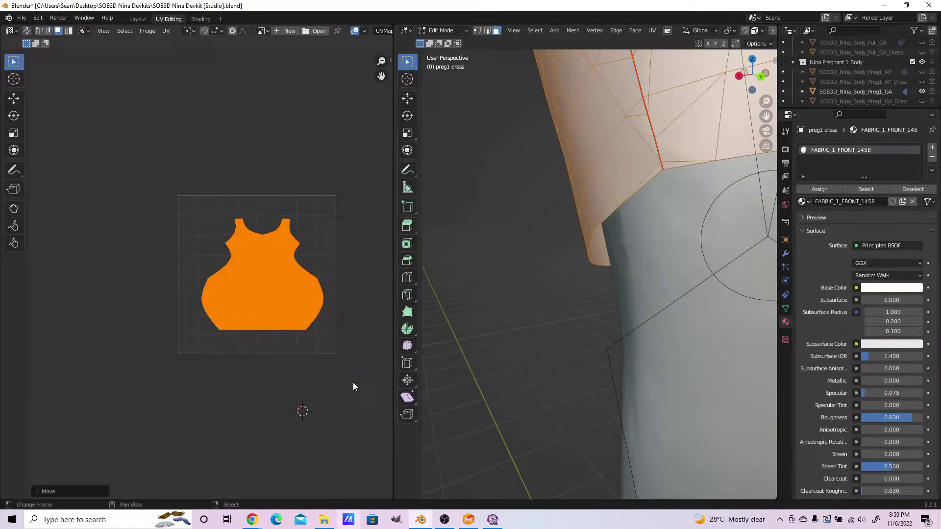
- Stretch the UV islands along Y to fill the UV square's height and centre them along X
scroll(338, 392, up, 1)
key(s)
key(y)
click(280, 395)
key(g)
key(x)
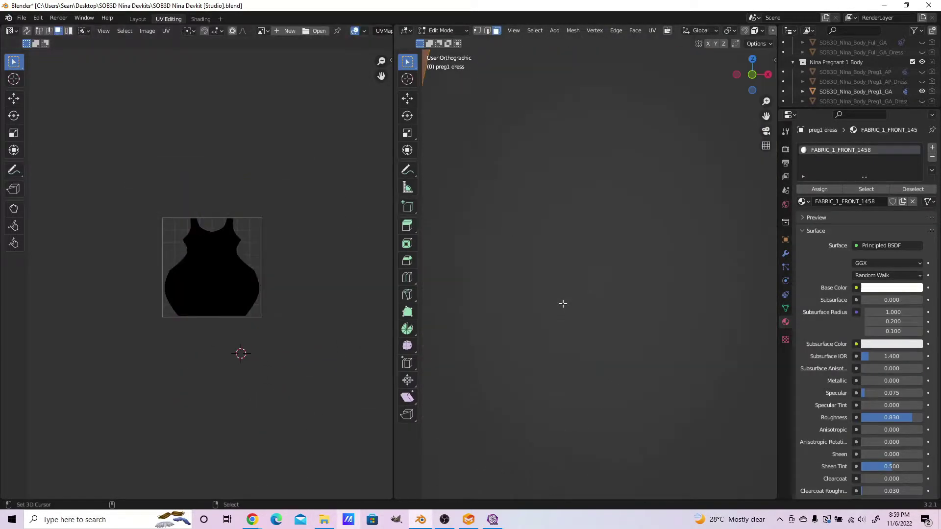
- In the Layout workspace, replace the dress's imported material with a new one named Pregdress_1[20] and add a second material slot
click(142, 19)
scroll(400, 280, up, 3)
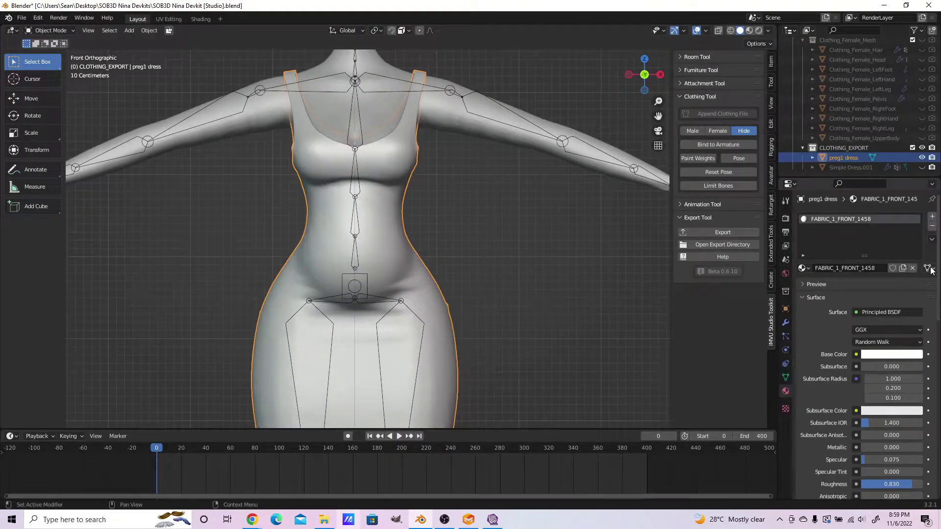
click(933, 225)
double_click(834, 274)
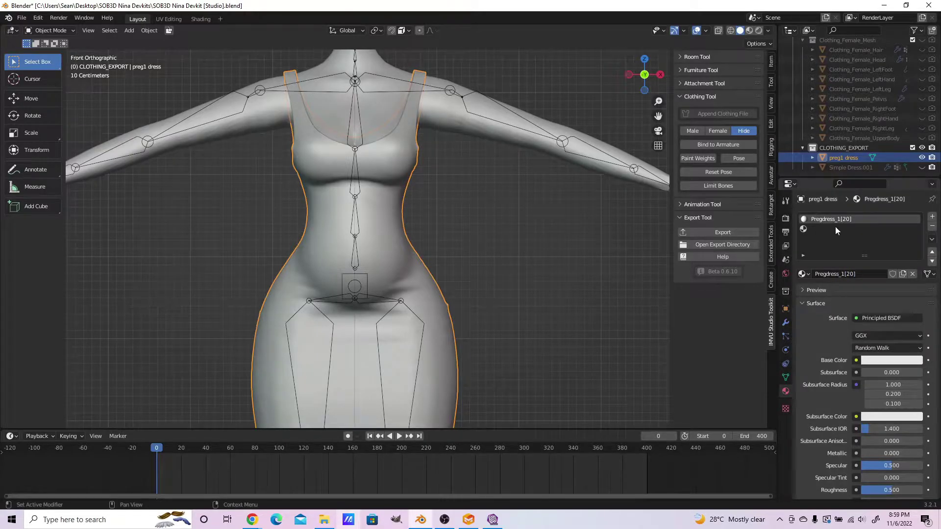
- Create a material named Pregdress_2[21] in the second slot and assign it to the dress's back panel faces
click(835, 229)
click(852, 273)
double_click(852, 274)
text(P)
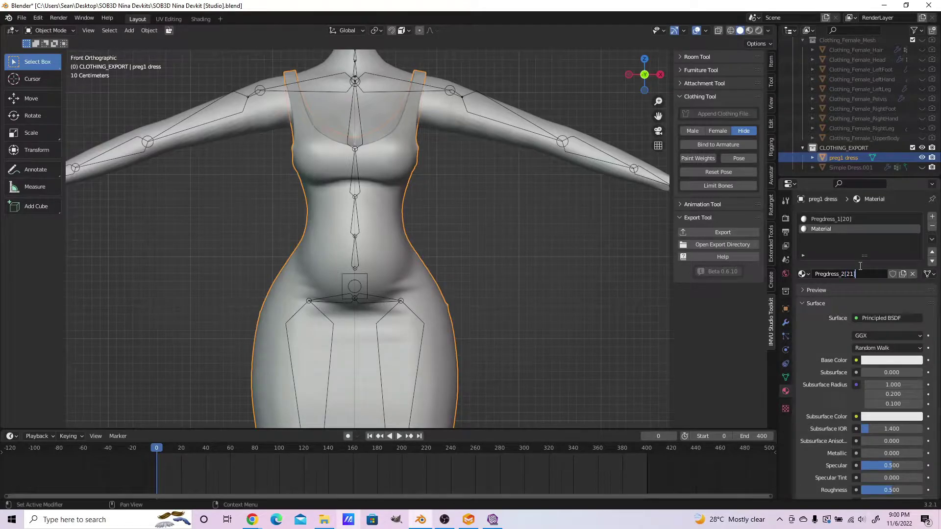
click(182, 19)
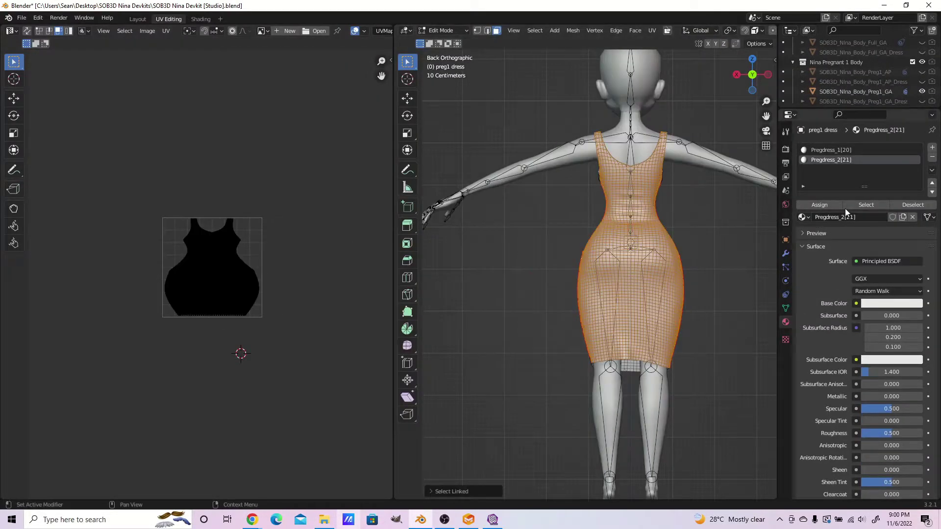
click(133, 19)
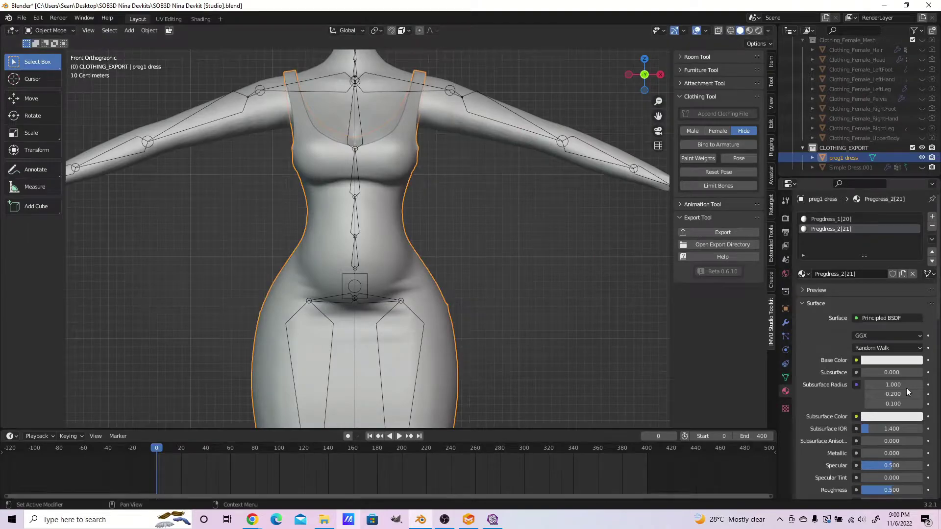
- Set the viewport display colour of Pregdress_2[21] to blue and of Pregdress_1[20] to orange
scroll(887, 396, down, 10)
click(887, 423)
click(887, 423)
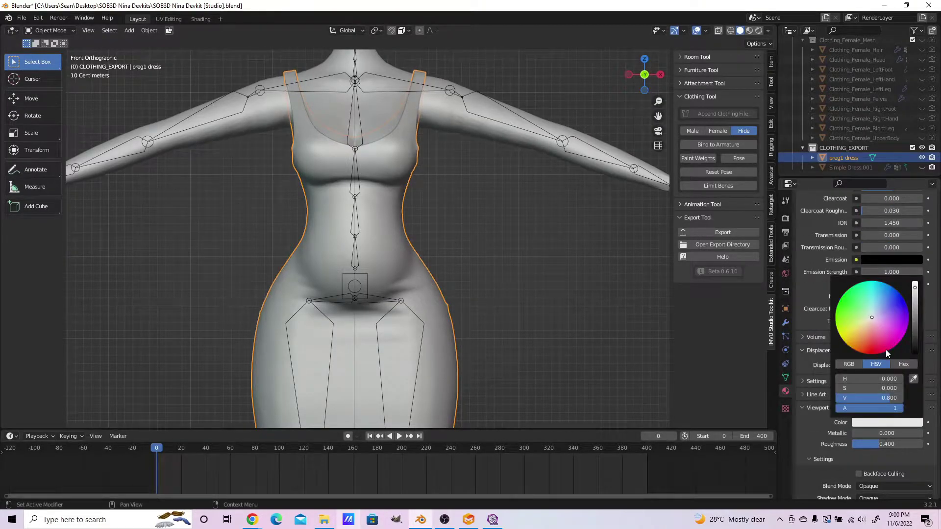
scroll(905, 208, up, 18)
click(856, 216)
scroll(862, 348, down, 20)
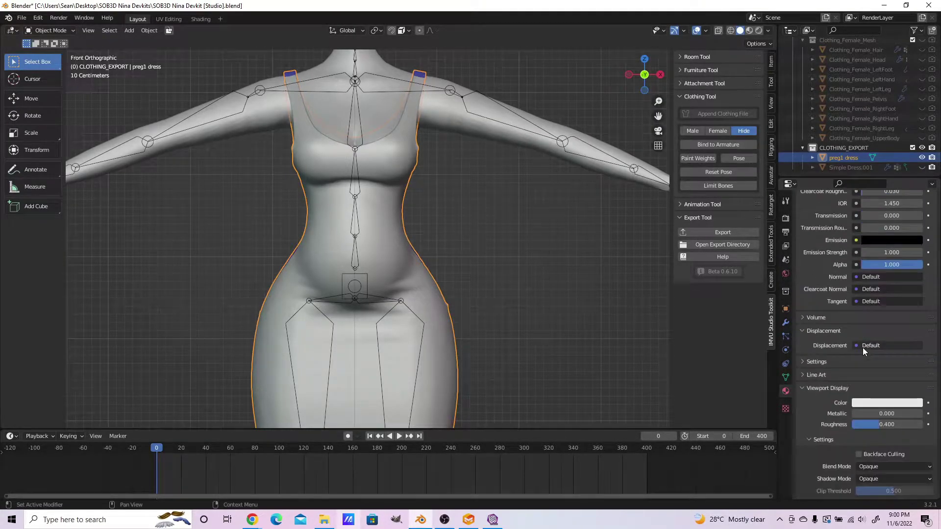
click(880, 382)
drag(866, 279, 856, 297)
- Deselect the dress, view the two-coloured panels from the right side and save the Blender file
scroll(384, 199, down, 5)
right_click(505, 309)
key(KP_3)
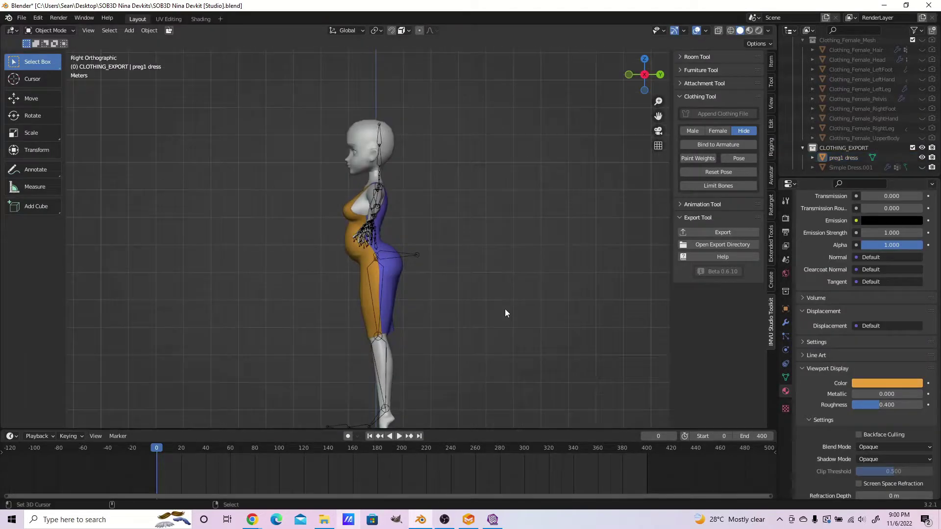
scroll(503, 311, up, 4)
key(ctrl+s)
- Compare the front and back views of the dress to check the material split between the panels
key(KP_1)
scroll(500, 304, down, 6)
middle_drag(498, 297, 482, 286)
key(KP_1)
scroll(484, 286, up, 4)
scroll(485, 289, up, 4)
key(ctrl+KP_1)
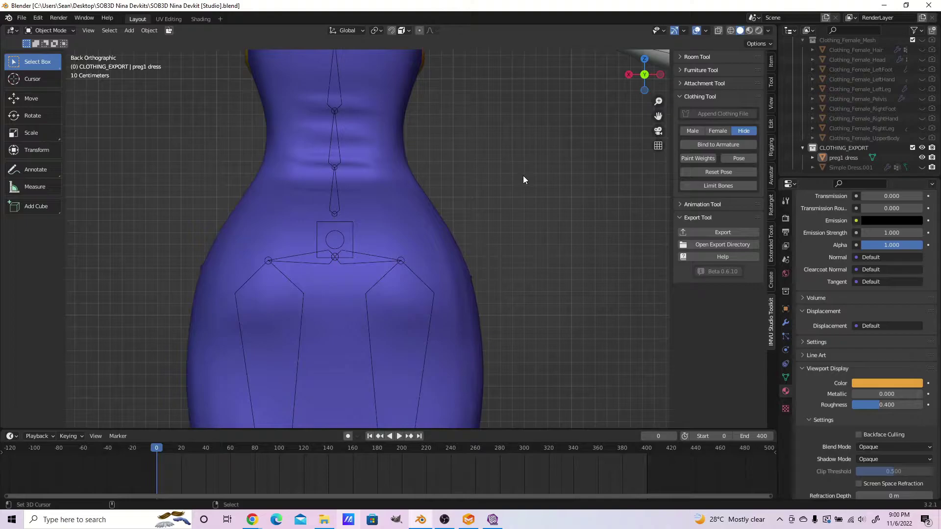
scroll(433, 169, down, 2)
scroll(363, 317, up, 3)
key(KP_1)
scroll(429, 350, down, 2)
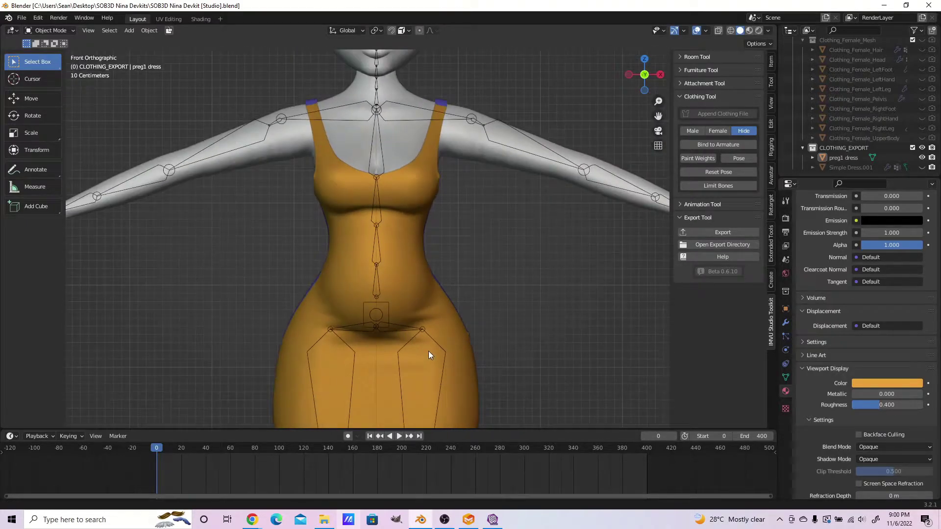
- Examine the dress around the belly, hips and lower back from the front, side and rear angles
shift+middle_drag(523, 395, 538, 246)
middle_drag(465, 262, 430, 241)
key(KP_1)
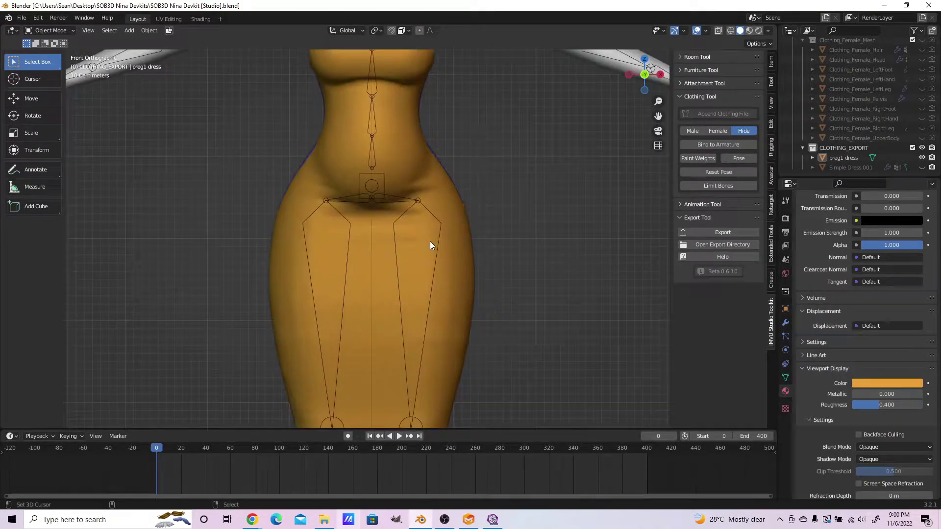
scroll(430, 241, up, 1)
shift+middle_drag(445, 164, 459, 228)
scroll(460, 227, up, 2)
middle_drag(263, 189, 499, 348)
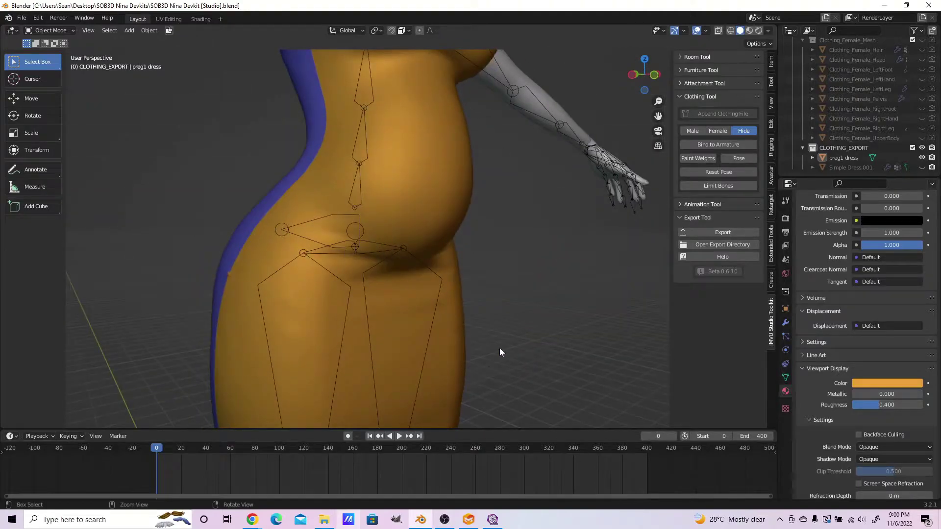
scroll(499, 348, down, 2)
key(ctrl+KP_1)
scroll(466, 245, up, 2)
middle_drag(471, 255, 406, 205)
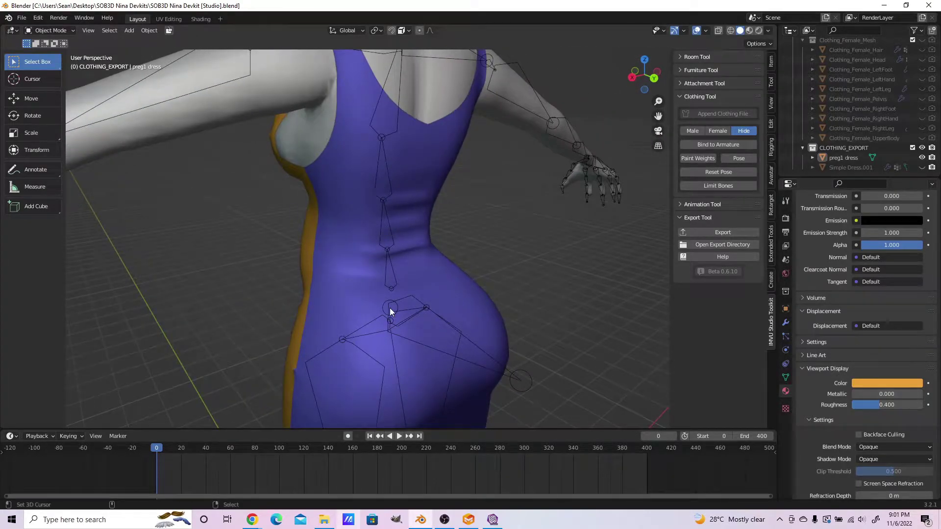
- Duplicate the preg1 dress object in place without moving the copy
key(KP_1)
scroll(446, 256, down, 2)
scroll(446, 256, up, 4)
scroll(911, 123, up, 5)
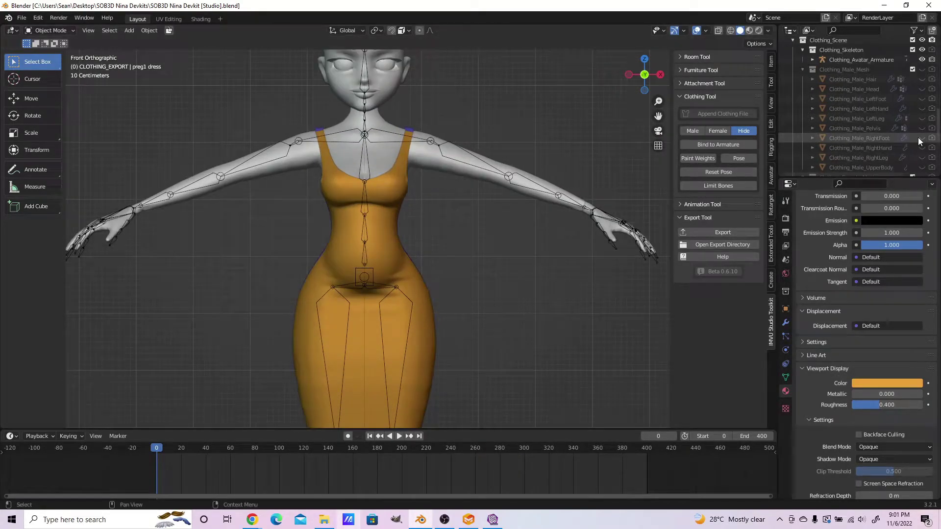
scroll(919, 137, down, 6)
key(shift+d)
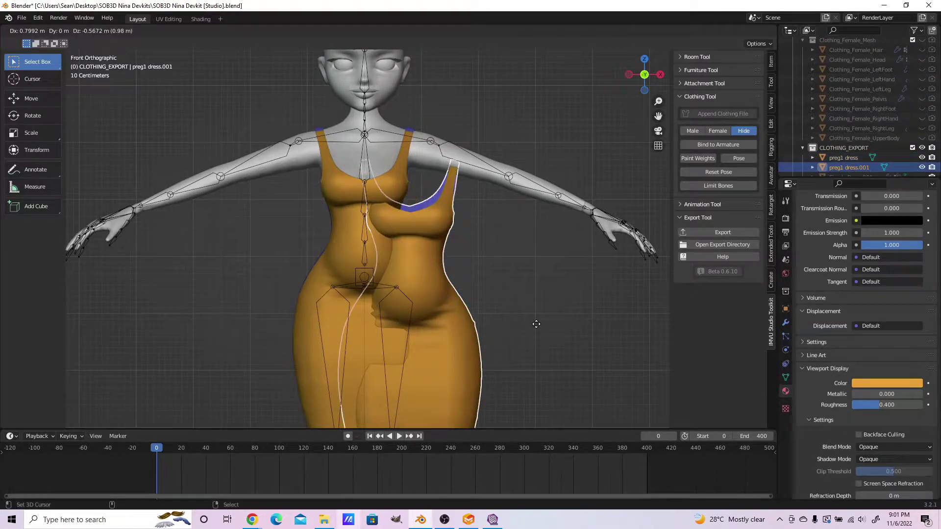
right_click(536, 324)
- Hide the body currently under the dress and show SOB3D_Nina_Body_Preg2_GA in its place
scroll(904, 148, up, 8)
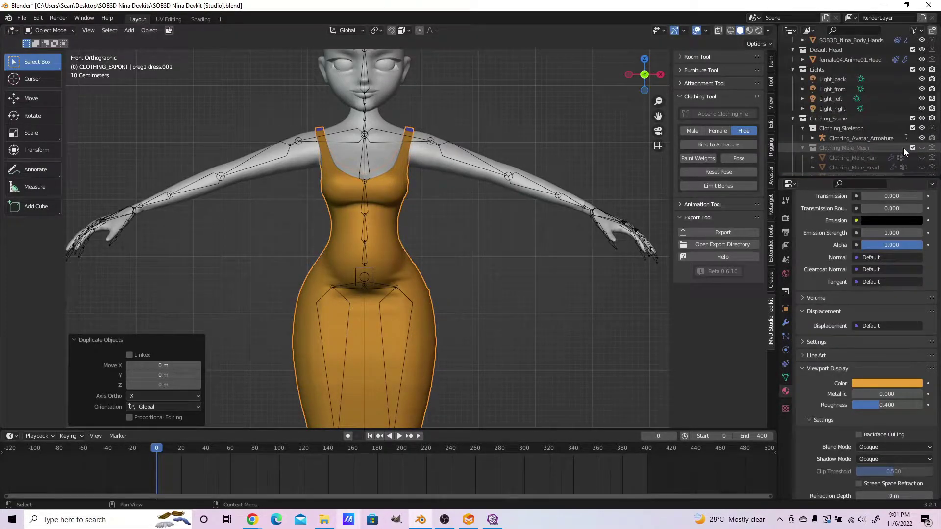
click(921, 131)
scroll(920, 133, down, 6)
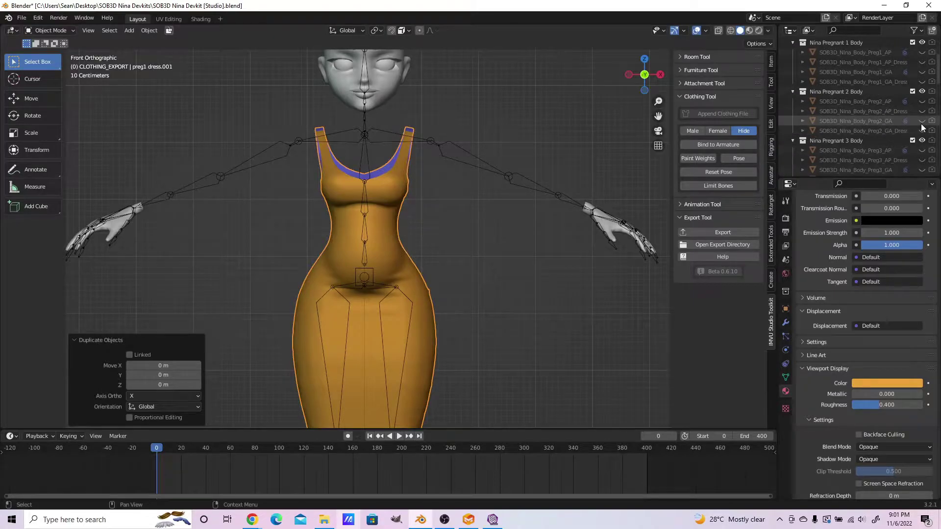
click(922, 121)
- Enter Edit Mode on the dress copy and scale its waist vertices with proportional editing to fit the larger belly
key(Tab)
key(KP_3)
click(84, 31)
middle_drag(343, 235, 454, 255)
scroll(453, 255, down, 3)
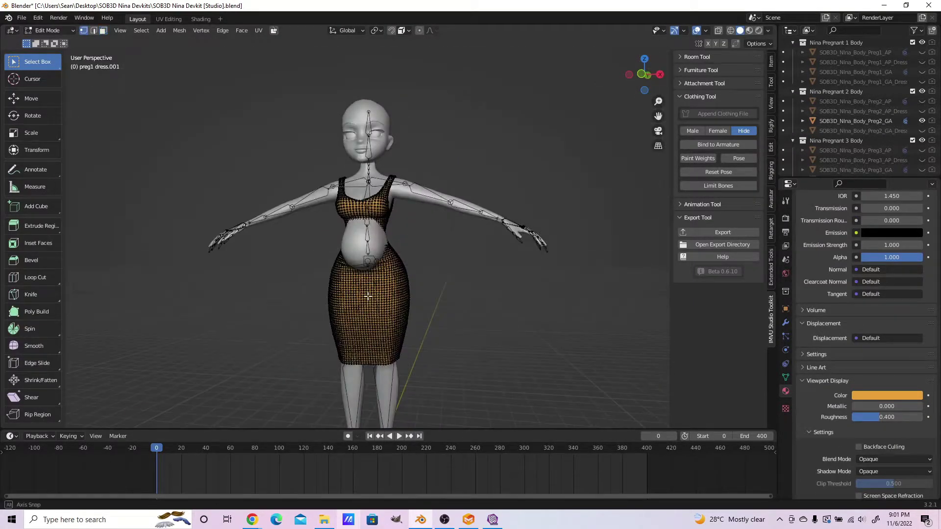
key(KP_1)
scroll(495, 292, up, 5)
middle_drag(495, 292, 323, 299)
key(KP_1)
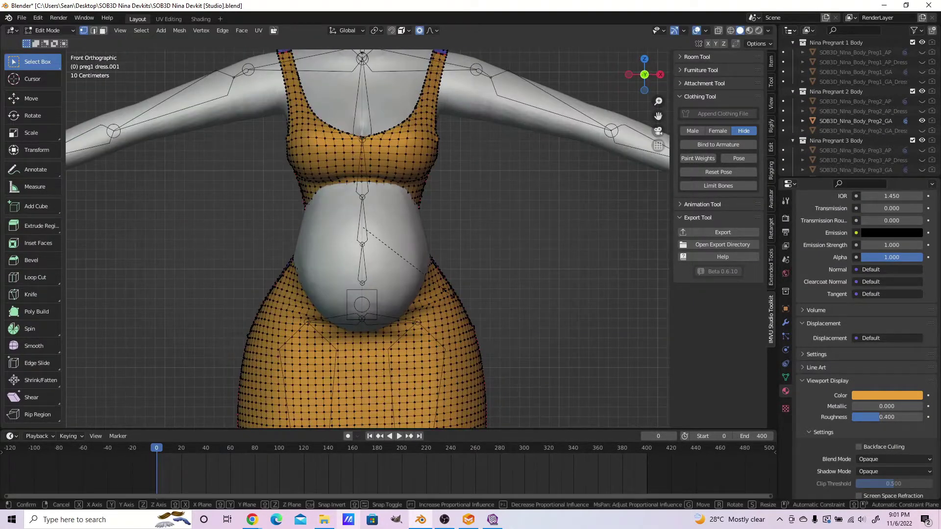
click(452, 295)
- Widen the waist vertices along X by about 1.11 with connected smooth proportional editing of size about 0.75
key(KP_3)
key(ctrl+KP_1)
key(s)
key(x)
click(434, 296)
key(KP_1)
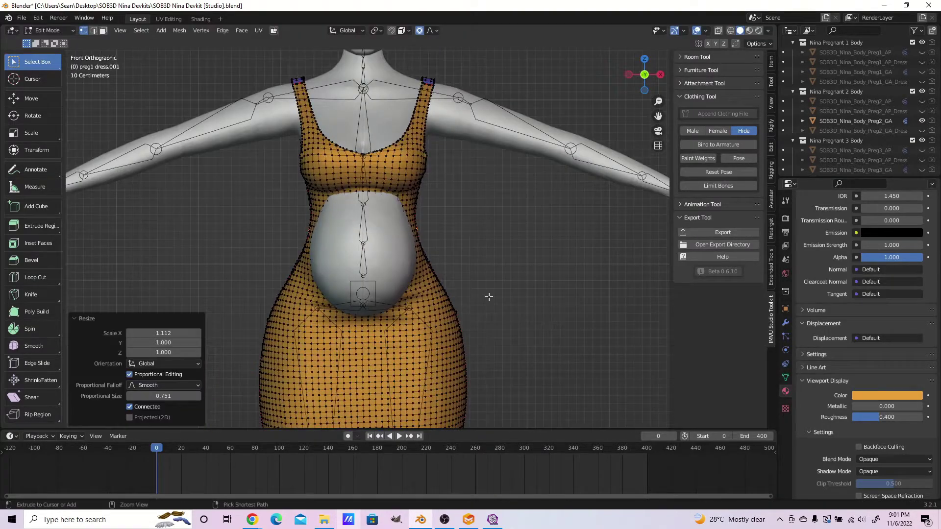
- Select the vertex row across the front of the belly and pull it forward with proportional editing in the side view
scroll(489, 296, up, 5)
middle_drag(262, 262, 245, 282)
right_click(339, 287)
ctrl+right_click(434, 260)
key(KP_3)
key(g)
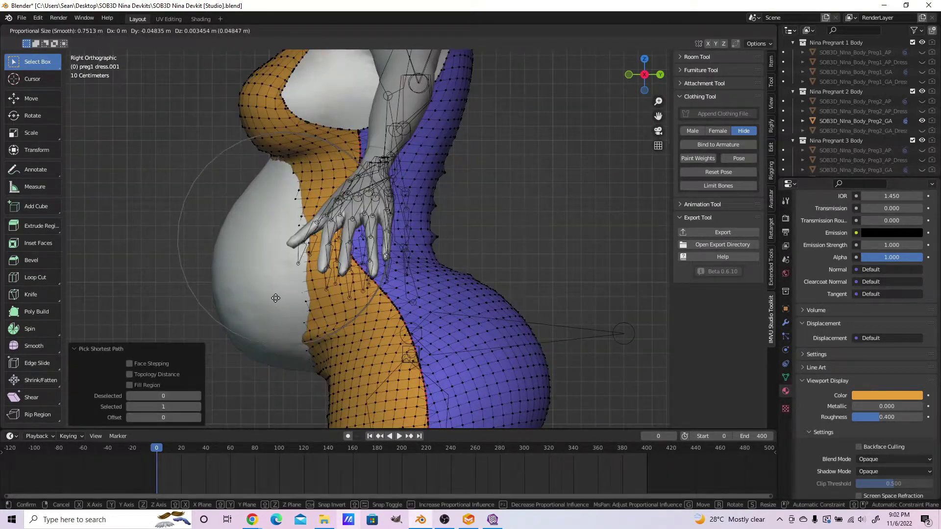
click(247, 303)
- Select a vertex row across the lower belly and move it about -0.137 m along Y with proportional size about 0.62
key(KP_1)
scroll(637, 365, down, 4)
middle_drag(265, 319, 240, 289)
right_click(311, 289)
ctrl+right_click(455, 297)
key(KP_3)
key(g)
key(y)
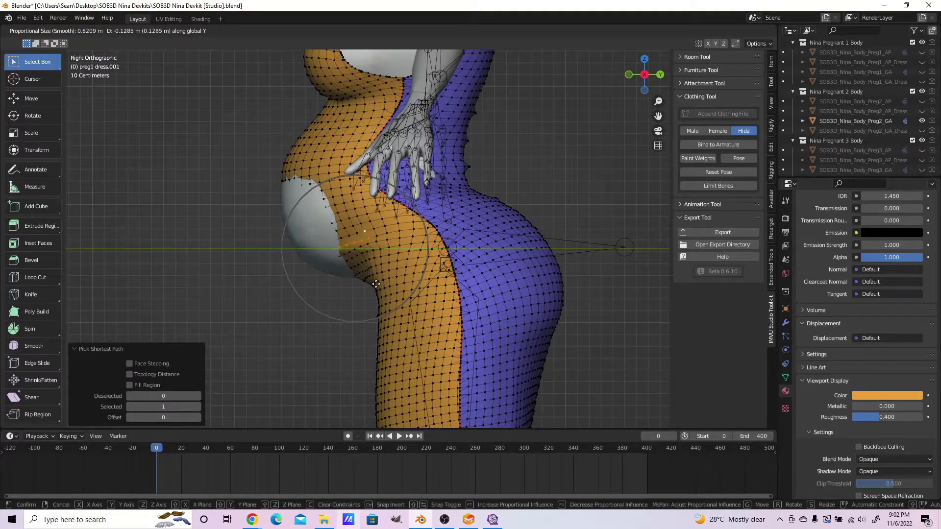
click(376, 285)
key(ctrl+KP_3)
key(KP_3)
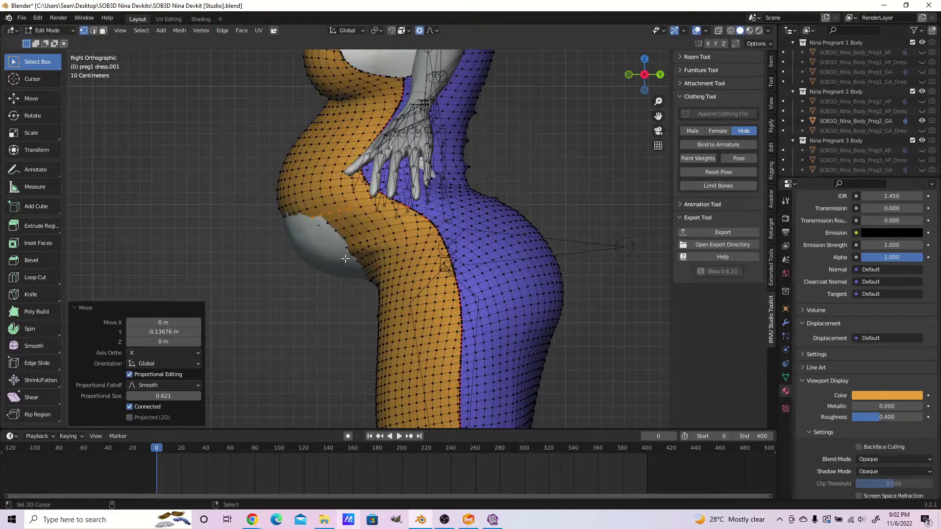
- Try to pull the next lower-belly vertex row forward about 0.2 m along Y, and undo the move
key(ctrl+KP_3)
key(KP_3)
key(ctrl+z)
key(g)
key(y)
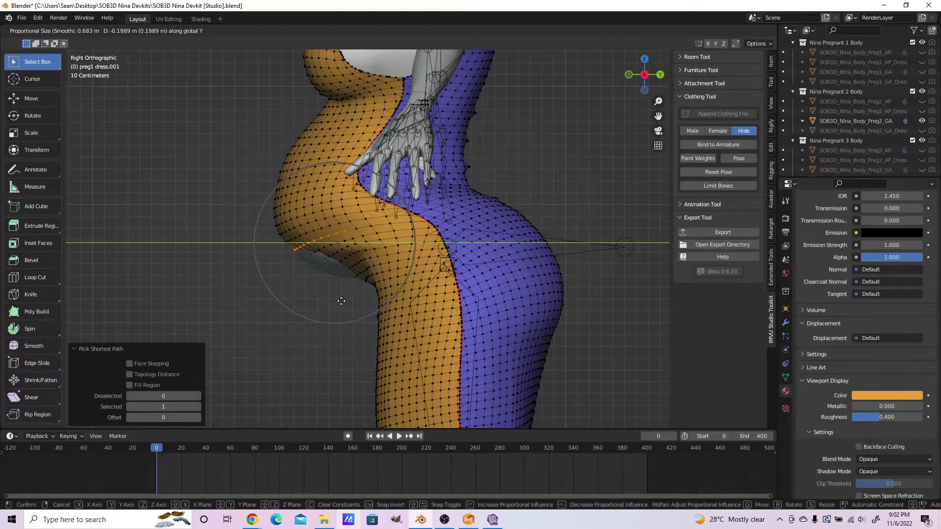
click(341, 300)
key(ctrl+z)
key(ctrl+z)
- Pull the selected lower-belly vertex row forward along Y to cover the body
key(g)
key(y)
click(338, 300)
- Select the vertex row in the fold under the belly and move it about -0.108 m along Y with proportional size about 0.91
scroll(338, 294, up, 3)
key(ctrl+KP_3)
ctrl+right_click(399, 276)
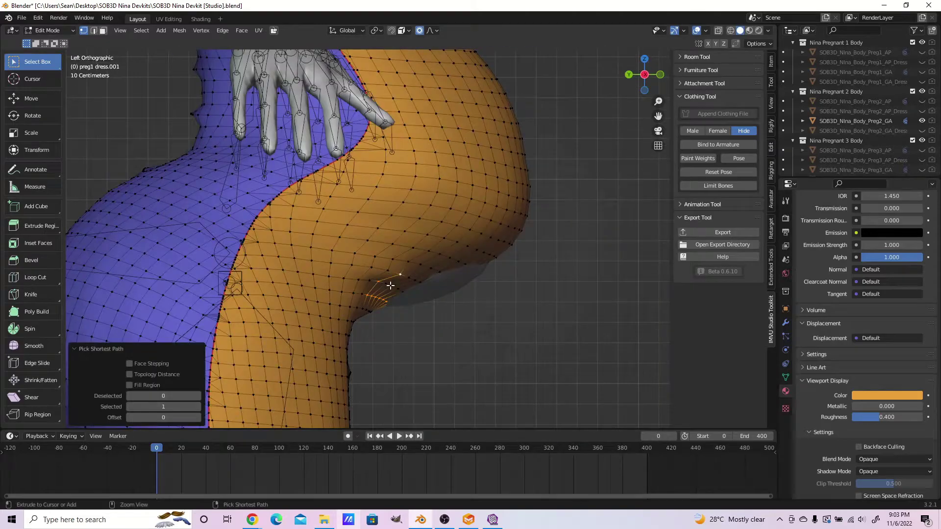
key(KP_3)
key(g)
key(y)
click(349, 314)
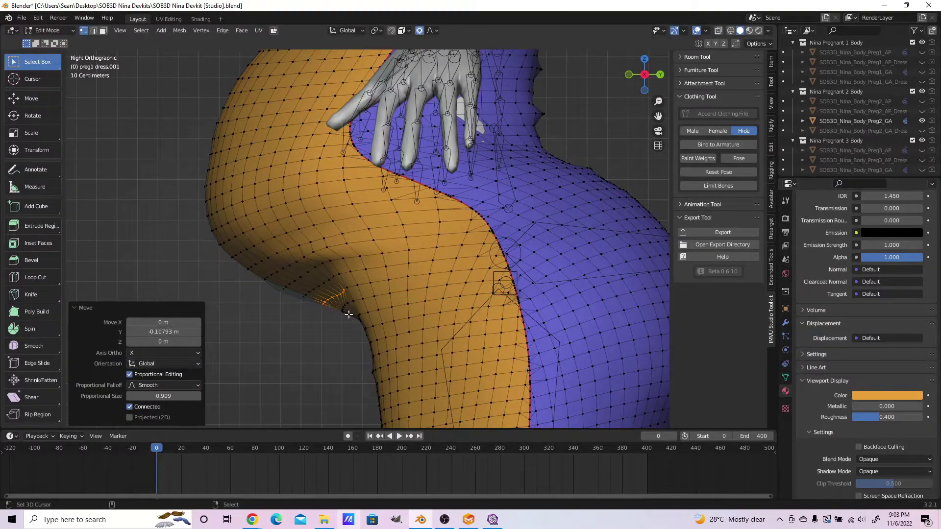
- Select the row along the lower curve of the belly and push it slightly back along Y in the left view
middle_drag(349, 315, 378, 233)
key(KP_3)
key(ctrl+KP_3)
right_click(509, 265)
ctrl+right_click(462, 240)
right_click(516, 245)
ctrl+right_click(467, 225)
key(g)
key(y)
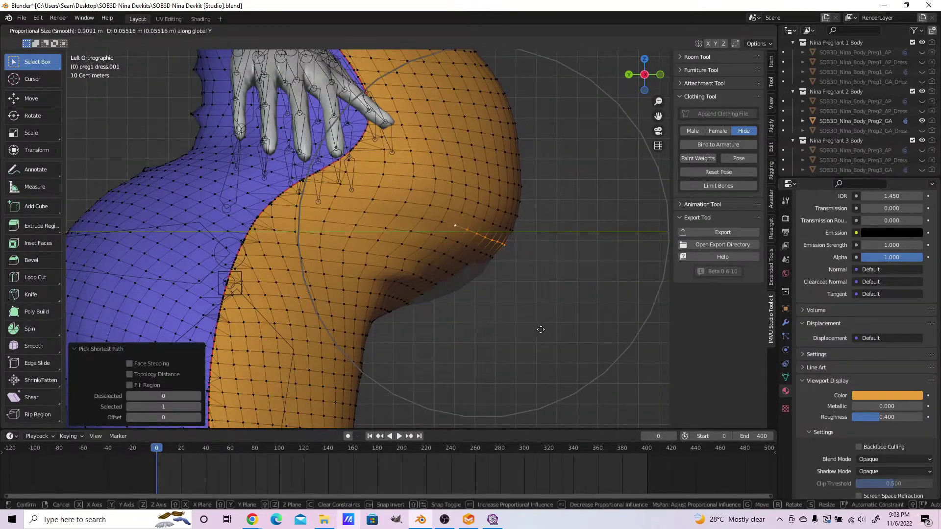
scroll(541, 329, up, 5)
click(543, 338)
right_click(542, 332)
- Select the underbelly vertex row and shift it along Y with proportional size about 0.47 to close the remaining gap
key(KP_3)
right_click(221, 245)
ctrl+right_click(269, 225)
key(g)
key(y)
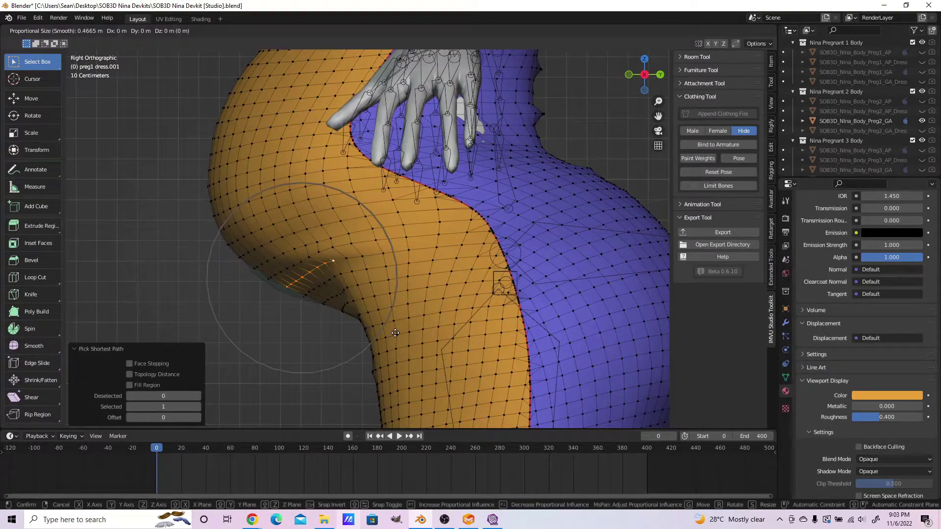
click(309, 289)
- Select the centre vertex of the fold under the belly and adjust its height along Z from the front and side
middle_drag(313, 281, 451, 286)
scroll(450, 285, up, 3)
key(KP_3)
key(KP_1)
right_click(354, 243)
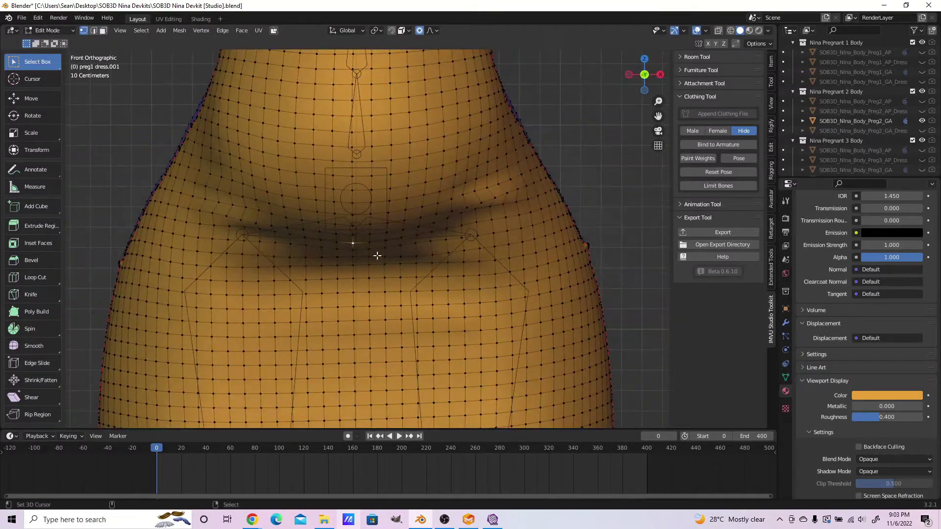
scroll(376, 254, down, 1)
key(g)
key(z)
click(358, 249)
key(KP_3)
key(g)
key(z)
click(349, 290)
scroll(439, 216, down, 3)
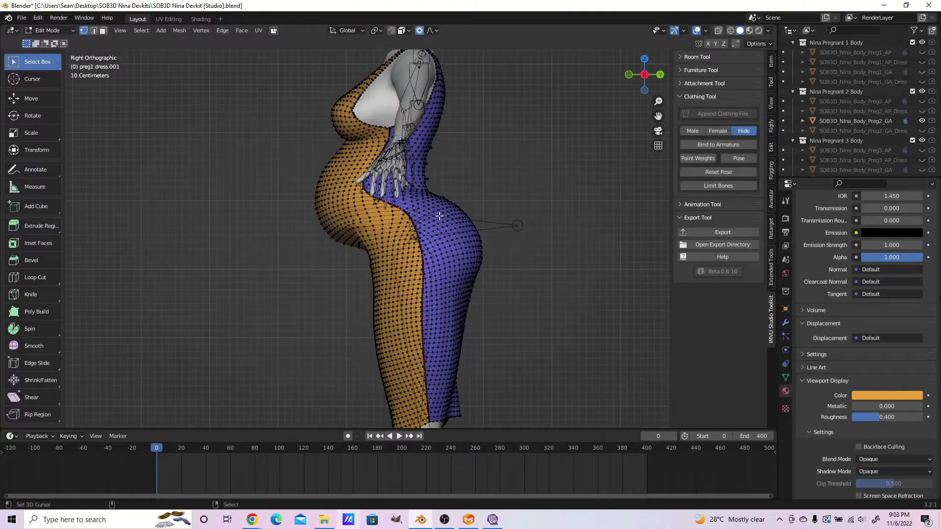
- Shift another vertex row of the belly along Y, and return to Object Mode to check the fit
middle_drag(440, 216, 505, 260)
scroll(340, 231, up, 5)
right_click(337, 231)
ctrl+right_click(277, 206)
key(g)
key(y)
click(350, 304)
key(Tab)
key(KP_1)
scroll(498, 262, down, 5)
scroll(490, 269, up, 4)
key(KP_3)
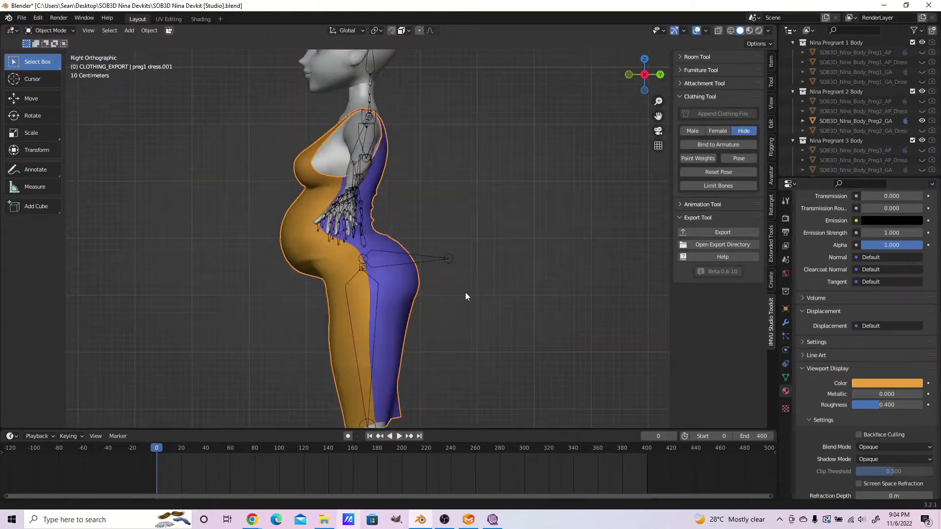
- Select a vertex row across the back of the dress in Edit Mode and scale it along X
key(ctrl+KP_1)
key(Tab)
right_click(232, 254)
ctrl+right_click(425, 255)
key(s)
key(x)
click(425, 284)
key(KP_1)
scroll(426, 290, down, 7)
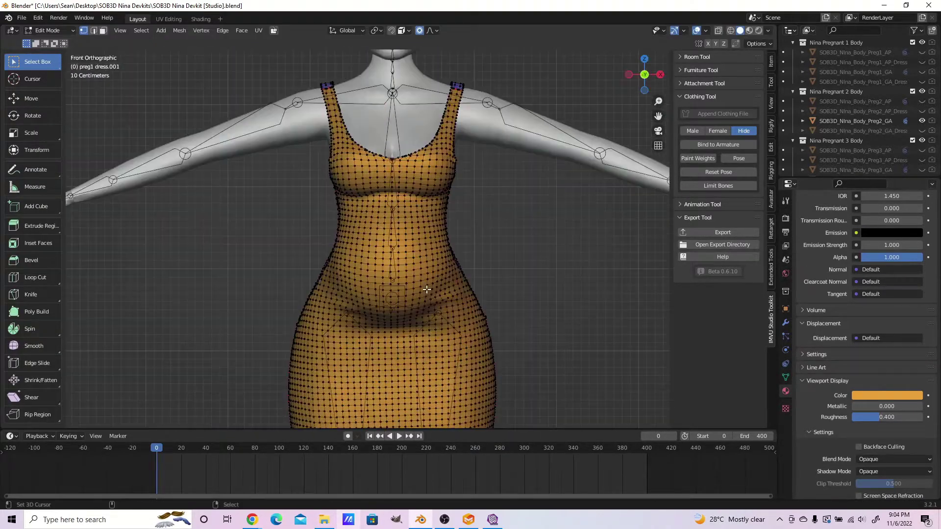
- Return to Object Mode, save the Blender file and check the fitted dress from the side and front
key(Tab)
key(ctrl+s)
key(KP_3)
scroll(469, 328, up, 3)
scroll(469, 328, down, 4)
key(KP_1)
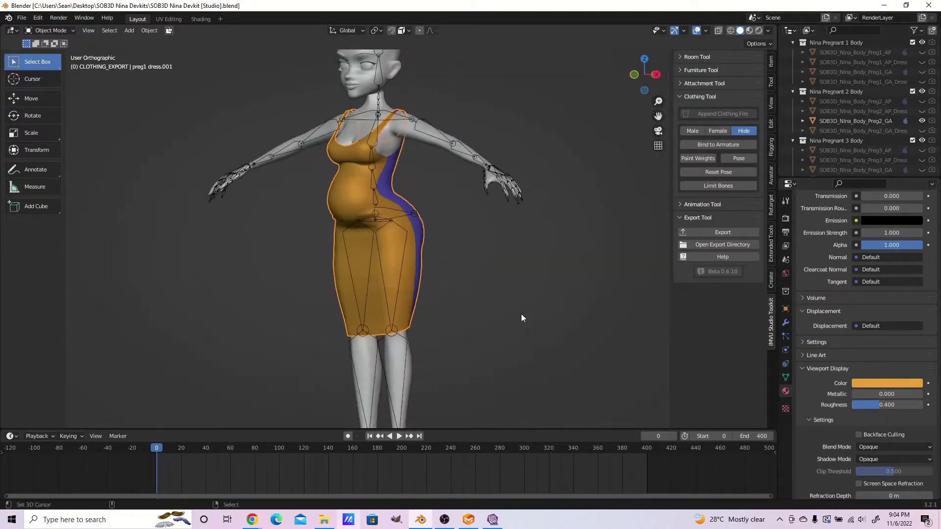
- Hide SOB3D_Nina_Body_Preg2_GA and show SOB3D_Nina_Body_Preg3_GA under the dress
key(KP_3)
scroll(910, 124, down, 5)
click(922, 111)
scroll(912, 122, down, 8)
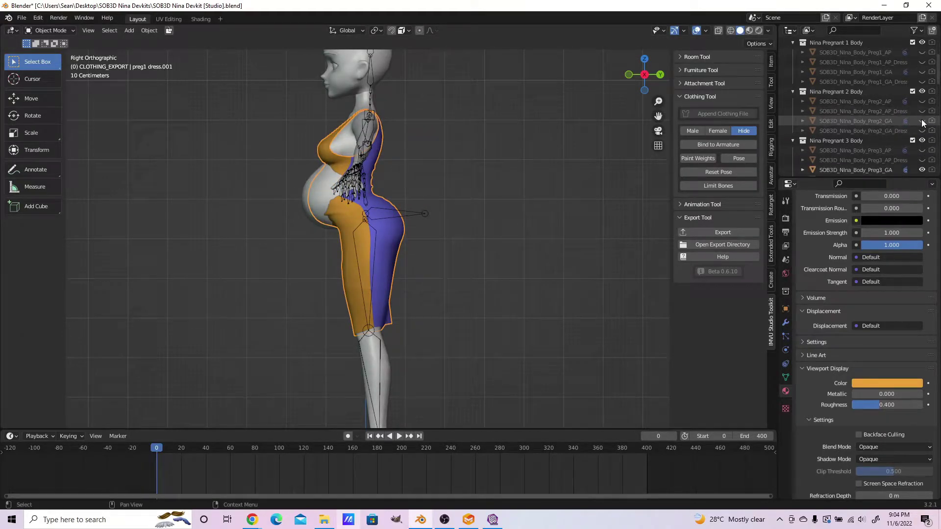
- Duplicate preg1 dress.001 in place for the third pregnancy stage and compare the copy with the larger belly
key(shift+d)
key(Escape)
key(KP_1)
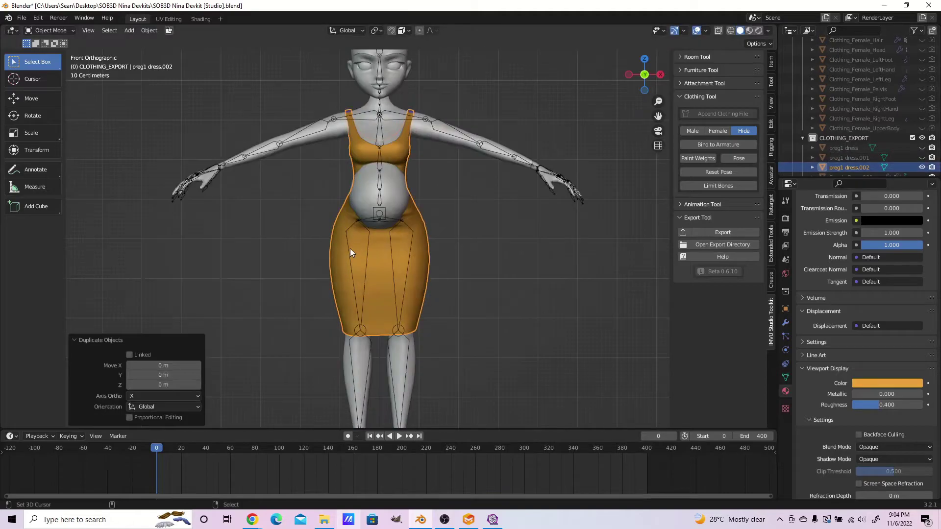
key(KP_3)
scroll(357, 263, up, 3)
scroll(359, 272, down, 2)
key(KP_1)
scroll(360, 272, up, 3)
- Enter Edit Mode on the new dress copy, select the edge loop around the waist from behind and scale it with proportional editing
key(Tab)
middle_drag(359, 270, 462, 234)
key(ctrl+KP_1)
scroll(343, 196, up, 2)
alt+right_click(308, 172)
key(s)
click(416, 211)
scroll(416, 211, down, 2)
- Select a vertex row across the belly of the new copy and pull it forward along Y in the side view
middle_drag(417, 211, 214, 169)
right_click(383, 245)
key(KP_3)
ctrl+right_click(322, 216)
key(g)
key(y)
click(344, 240)
- Select another vertex row across the front of the dress belly and pull it along Y
middle_drag(171, 117, 354, 168)
right_click(333, 180)
ctrl+right_click(388, 194)
key(g)
key(y)
right_click(442, 242)
key(KP_3)
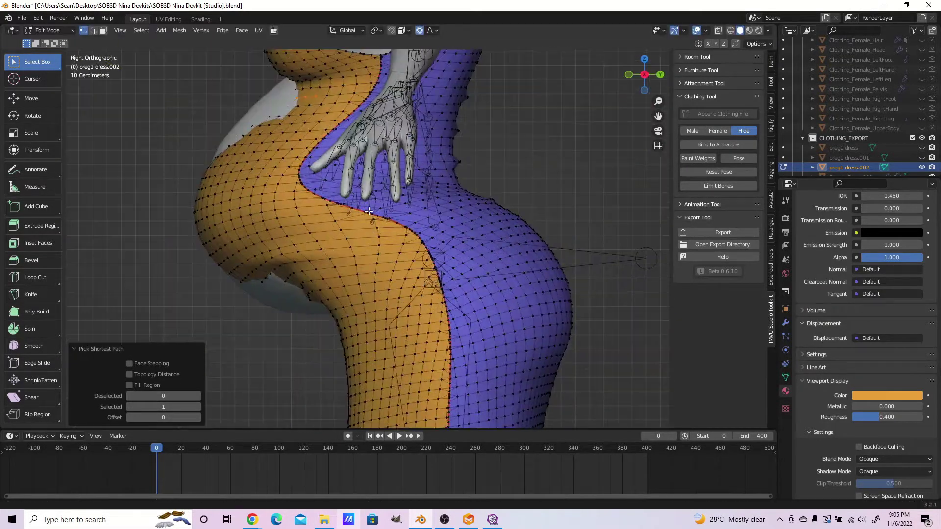
- Select a vertex row across the upper belly and pull it forward about 0.15 m along Y with proportional editing
scroll(368, 235, up, 3)
key(ctrl+KP_3)
ctrl+right_click(325, 238)
key(g)
key(y)
click(516, 340)
scroll(457, 342, down, 3)
shift+middle_drag(457, 342, 500, 228)
scroll(387, 264, down, 2)
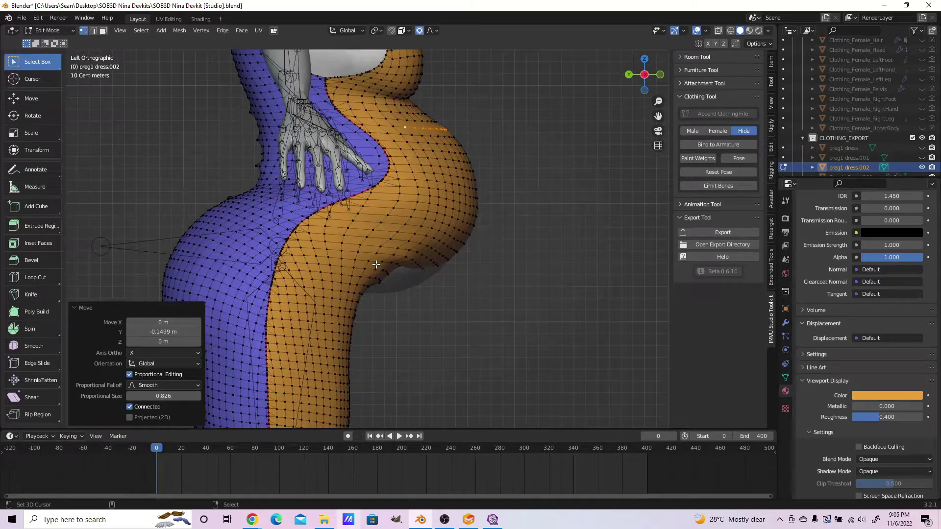
- Select a vertex row on the underside of the belly and pull it forward along Y in the left side view
key(KP_3)
scroll(384, 261, up, 2)
right_click(371, 280)
key(ctrl+KP_3)
ctrl+right_click(369, 281)
key(g)
key(y)
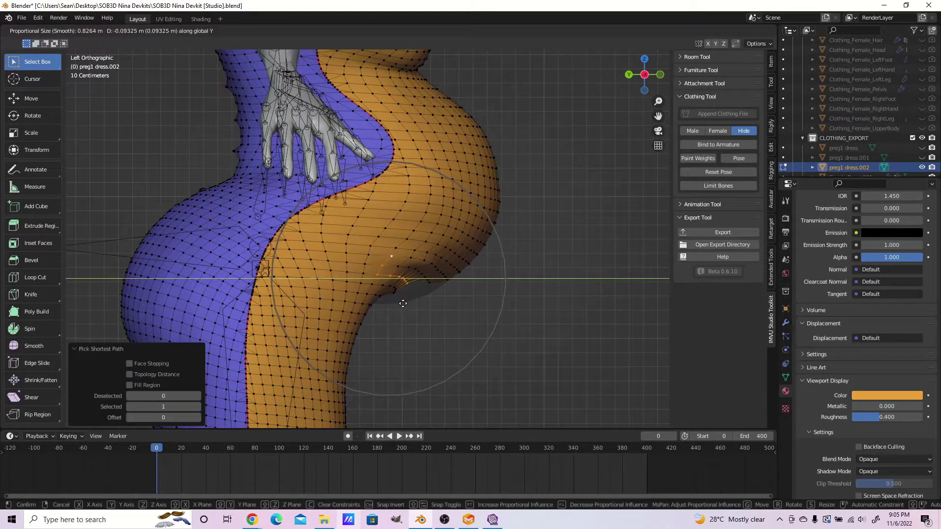
click(416, 308)
- Move the selected underside row down about 0.08 m along Z with proportional editing
key(h)
key(ctrl+z)
key(g)
key(z)
click(416, 315)
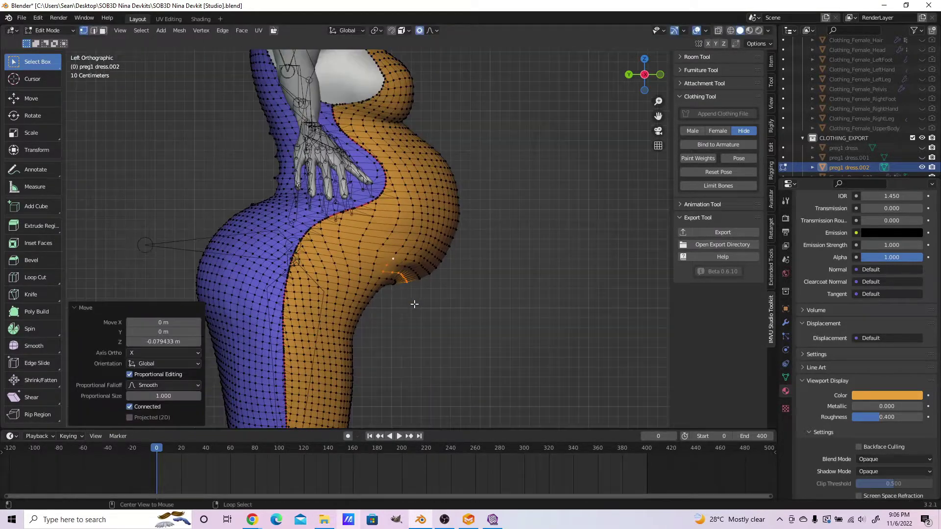
- Select the vertex row just below the belly crease from the front and move it along Y in the side view
middle_drag(414, 307, 402, 275)
key(KP_3)
key(KP_1)
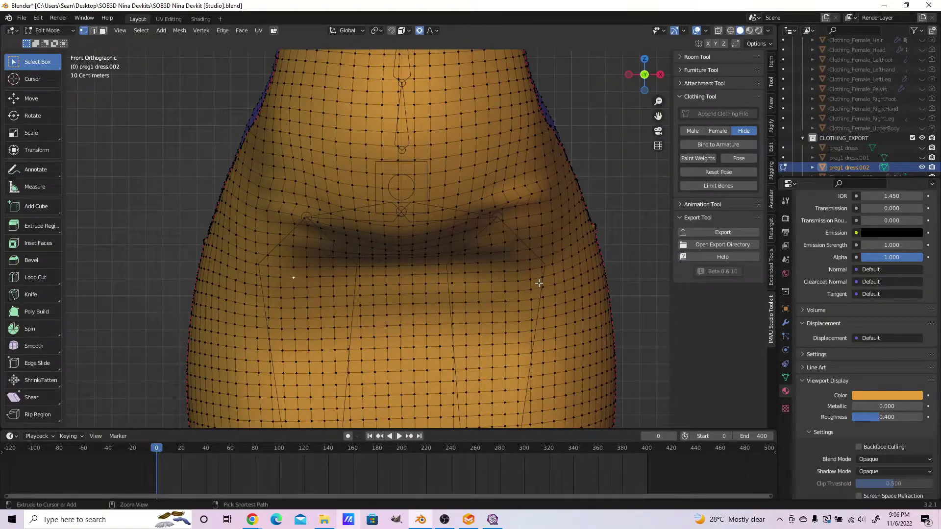
ctrl+right_click(538, 281)
key(KP_3)
shift+middle_drag(473, 349, 473, 303)
key(g)
key(y)
click(464, 308)
scroll(460, 294, down, 3)
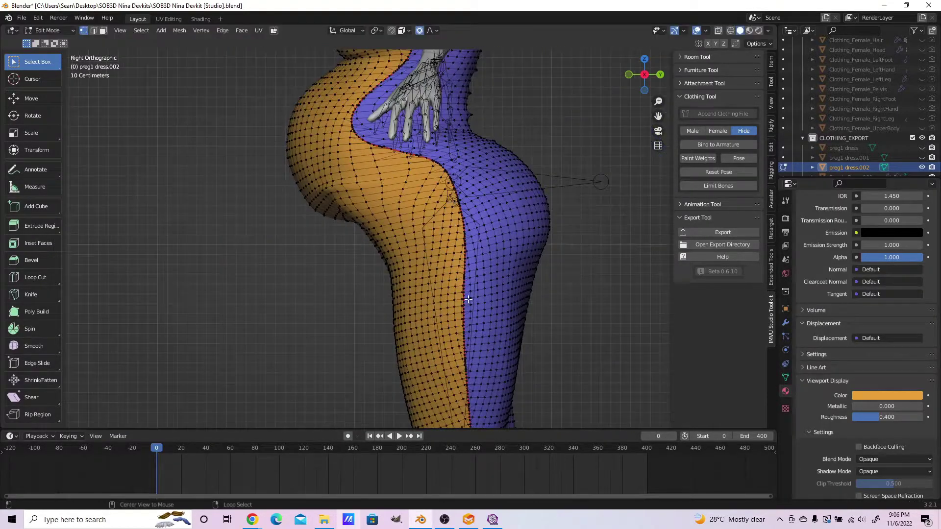
- Zoom in on the lower belly, select another vertex row there and move it along Y in the left side view
shift+middle_drag(392, 196, 485, 245)
scroll(485, 196, up, 6)
right_click(489, 161)
key(ctrl+KP_3)
ctrl+right_click(269, 179)
key(g)
key(y)
click(414, 323)
middle_drag(414, 323, 380, 347)
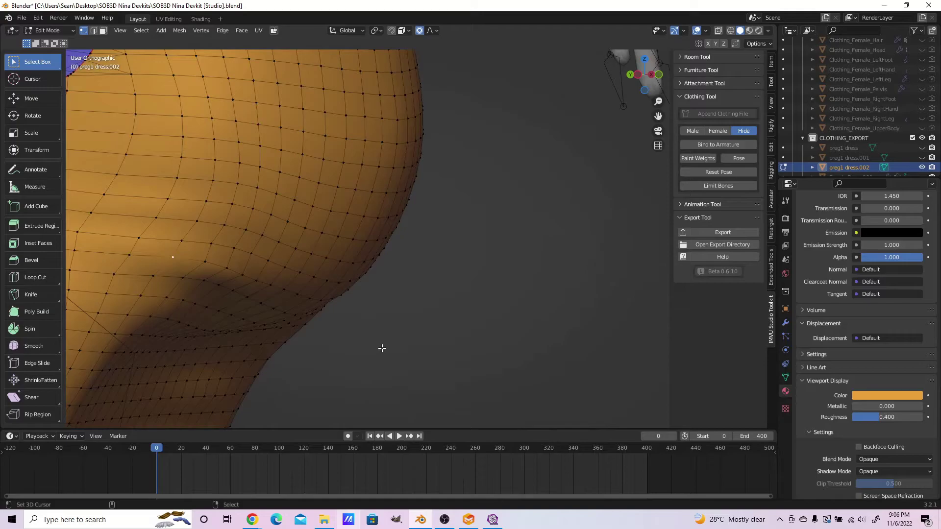
- Select one more vertex row under the belly and adjust it along Y in the right side view
key(KP_3)
ctrl+right_click(509, 244)
key(g)
key(y)
click(533, 345)
scroll(528, 333, down, 3)
key(space)
key(Escape)
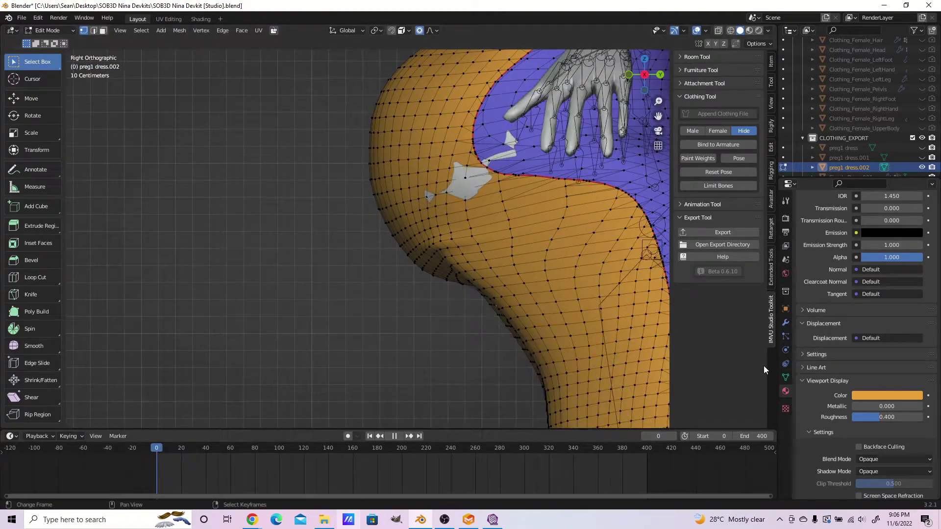
- Check the reshaped belly from the front and both sides, leave Edit Mode and hide preg1 dress.002
key(KP_1)
key(ctrl+KP_3)
key(KP_1)
middle_drag(518, 334, 534, 283)
key(KP_3)
scroll(534, 284, up, 1)
key(Tab)
click(921, 168)
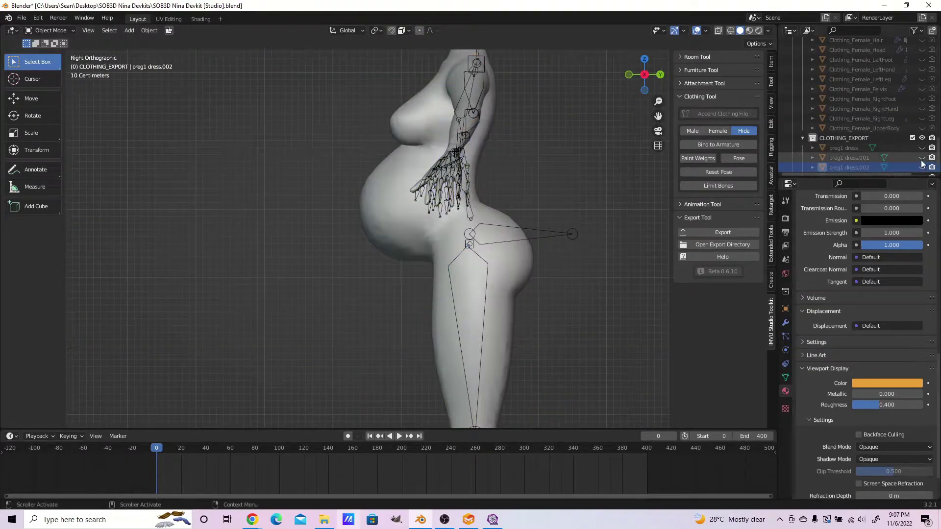
- Show the original preg1 dress and replace the visible Preg3 body with SOB3D_Nina_Body_Preg1_GA
click(921, 158)
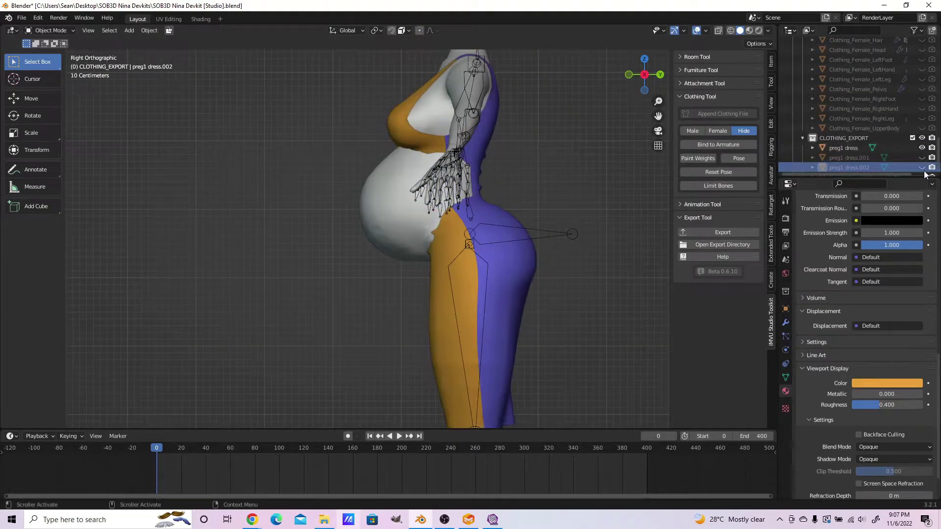
scroll(894, 161, up, 8)
scroll(907, 147, down, 5)
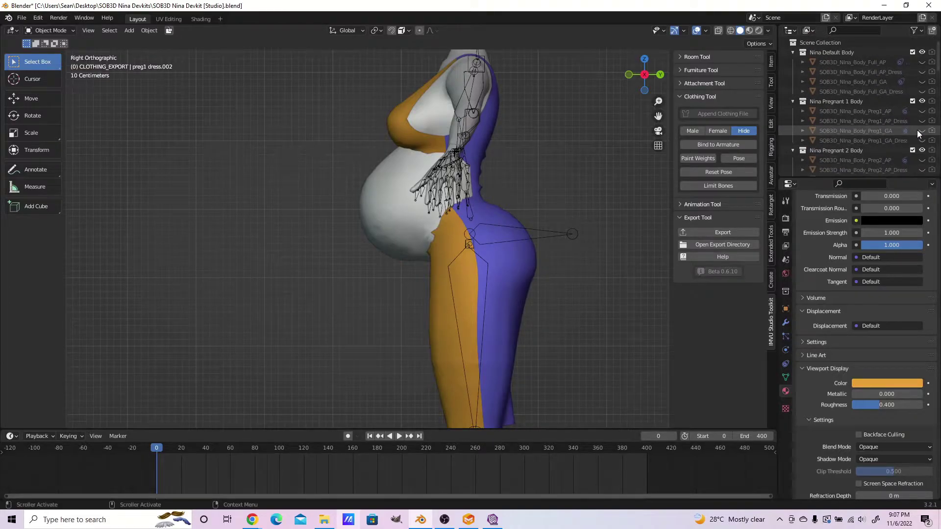
click(922, 131)
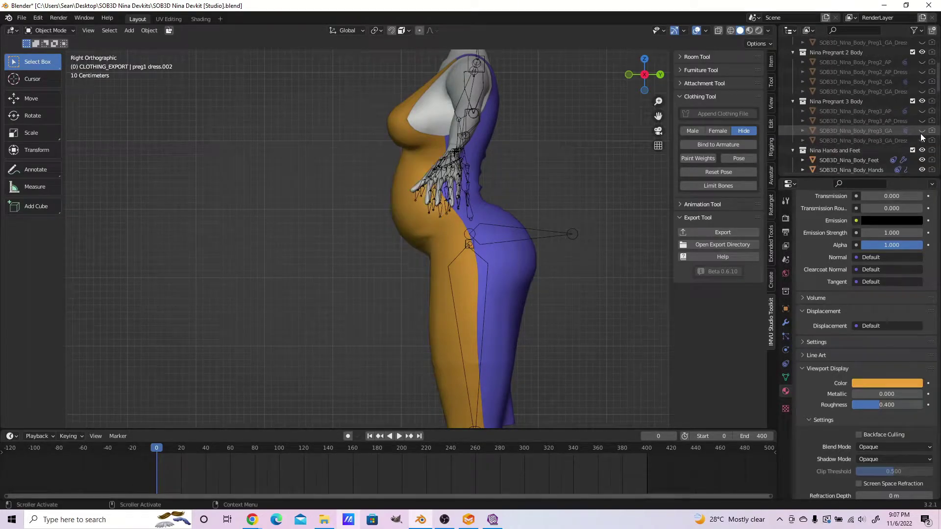
- Examine the fit of preg1 dress on the Preg1 body from both sides and the front
scroll(334, 275, up, 3)
middle_drag(334, 276, 517, 288)
key(ctrl+KP_3)
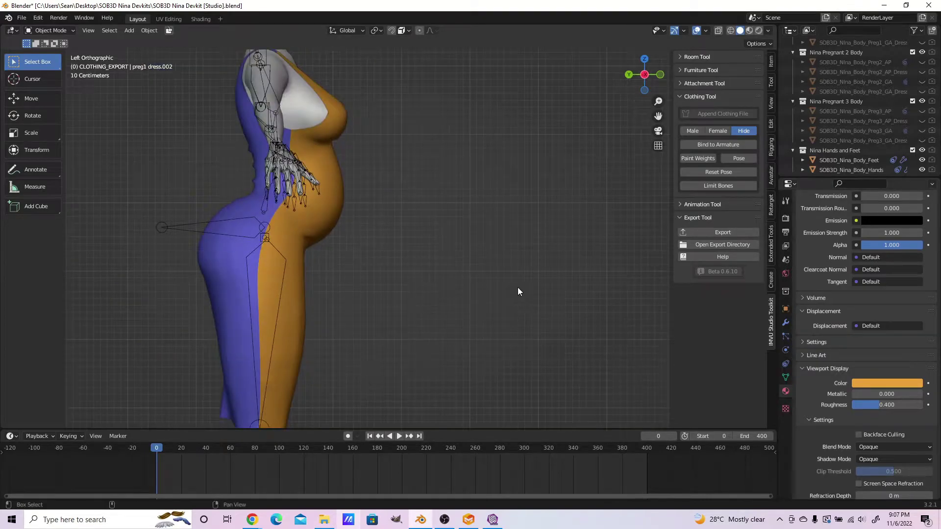
scroll(544, 299, down, 1)
key(KP_3)
scroll(544, 299, down, 2)
key(KP_1)
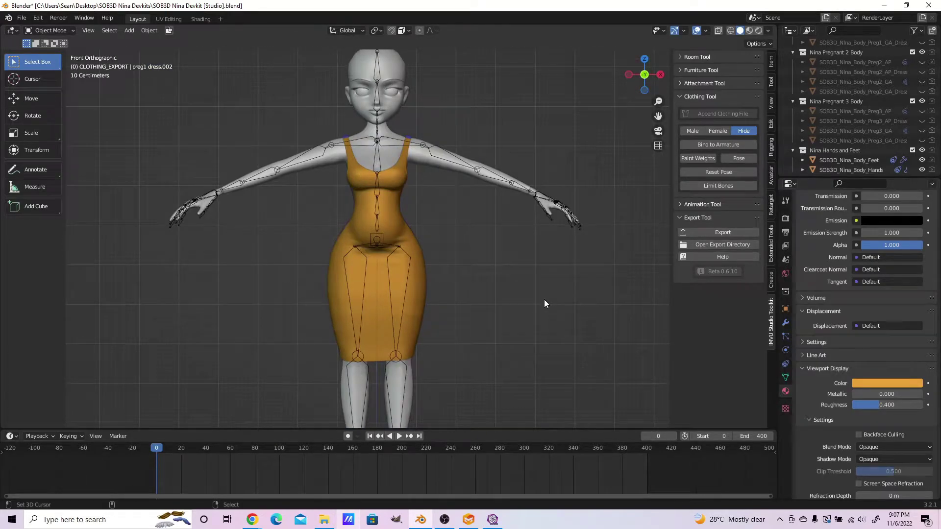
scroll(545, 303, up, 2)
- Enlarge the Outliner, bring the CLOTHING_EXPORT objects into its list and view the dress from the right side
drag(890, 179, 897, 258)
scroll(899, 251, down, 5)
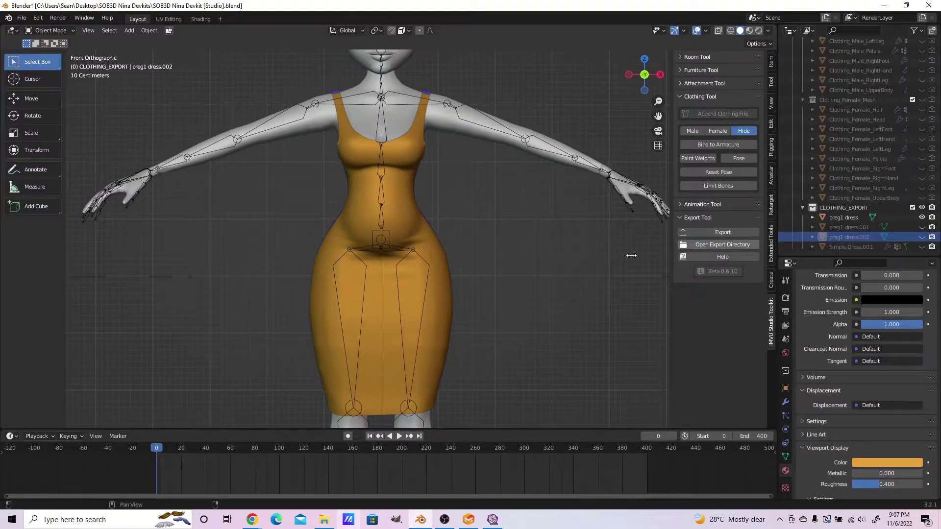
shift+middle_drag(504, 232, 523, 183)
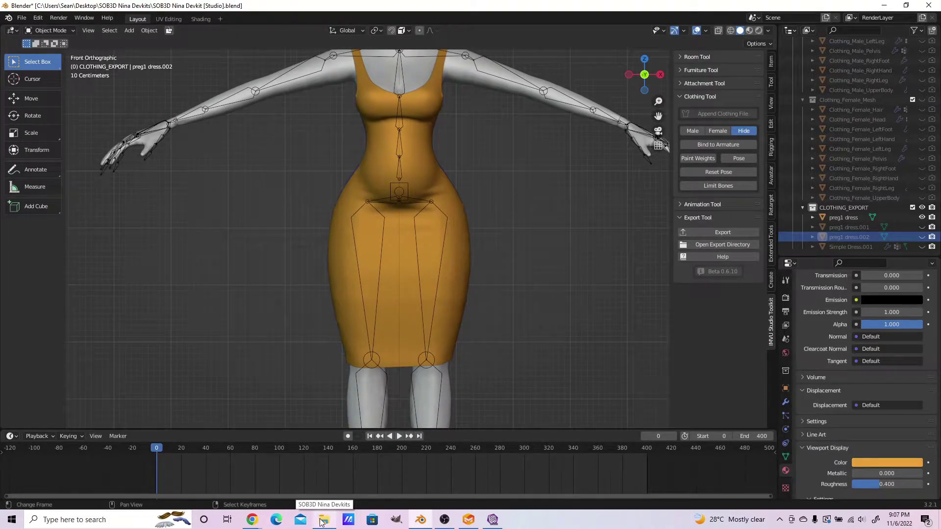
key(KP_3)
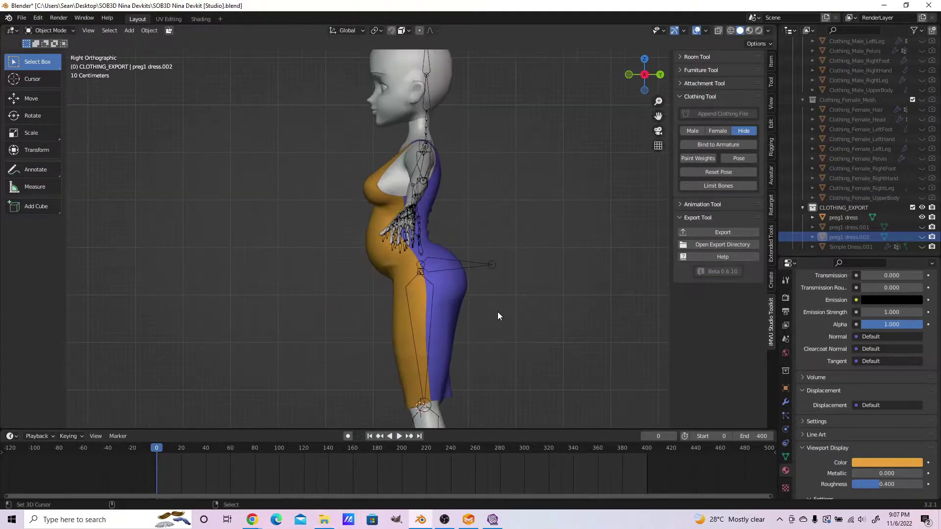
- Select SOB3D_Nina_Body_Preg1_GA together with preg1 dress, keeping the dress as the active object
right_click(456, 299)
scroll(487, 343, down, 4)
key(ctrl+KP_1)
scroll(441, 336, up, 3)
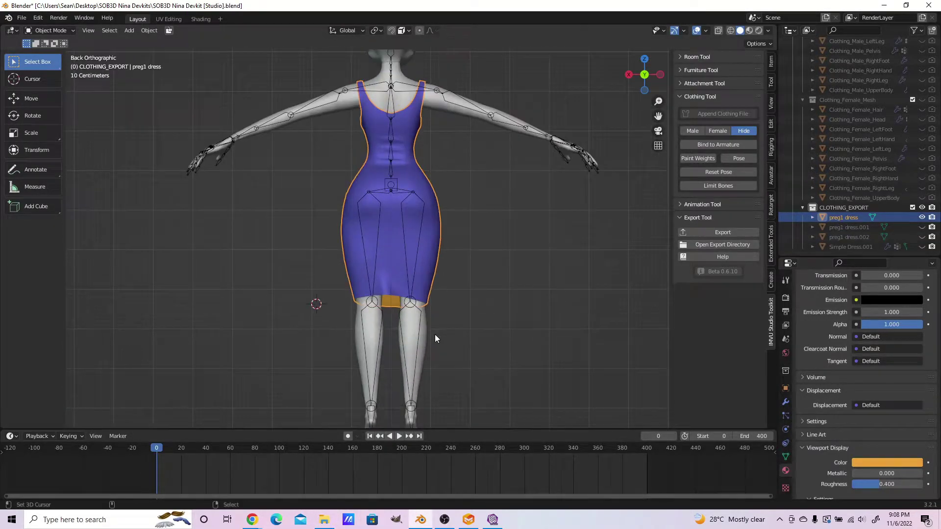
click(426, 341)
alt+shift+click(417, 122)
click(417, 119)
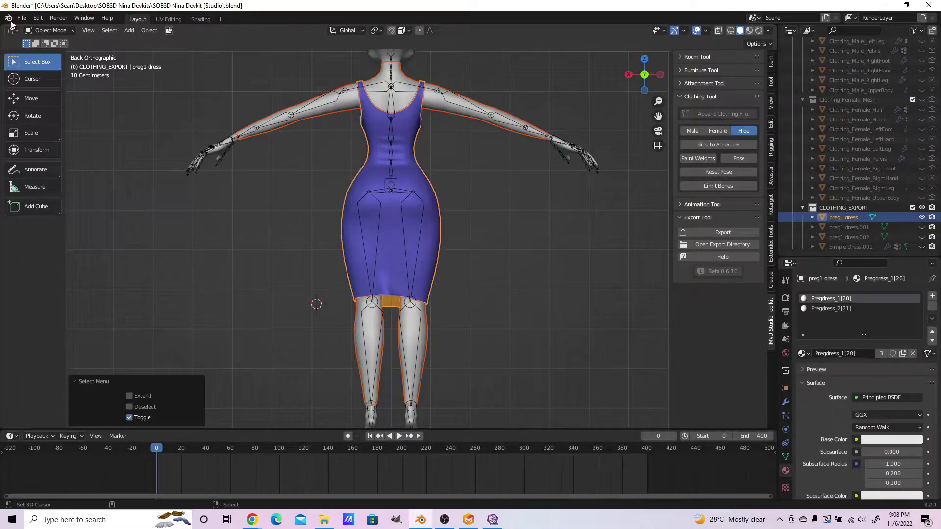
- Transfer the body's weights to preg1 dress in Weight Paint mode, using Nearest Face Interpolated vertex mapping and By Name source layers
key(ctrl+Tab)
click(227, 203)
click(134, 30)
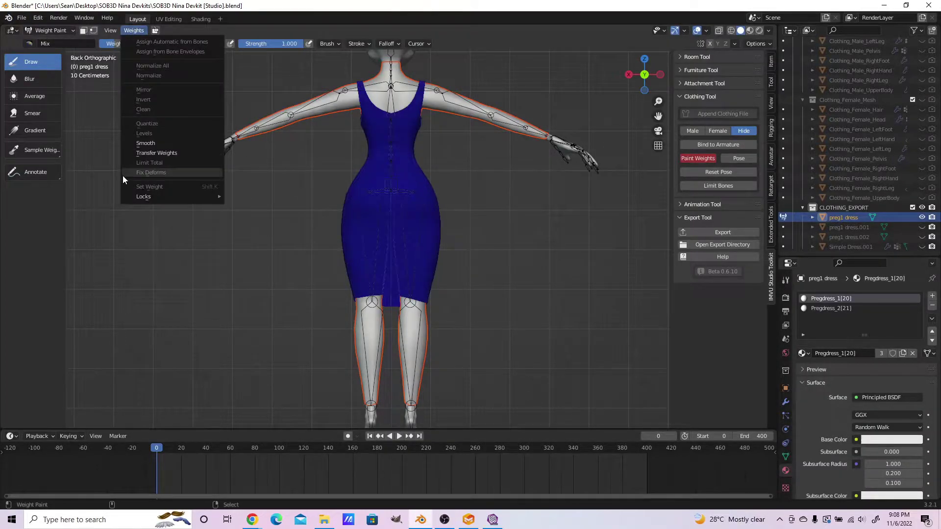
click(147, 155)
key(KP_1)
click(175, 334)
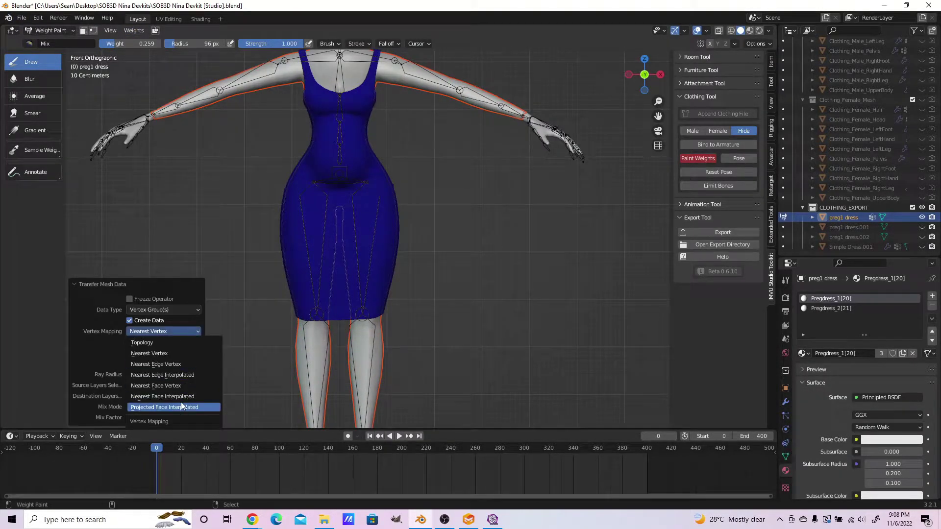
click(183, 398)
click(168, 386)
click(161, 407)
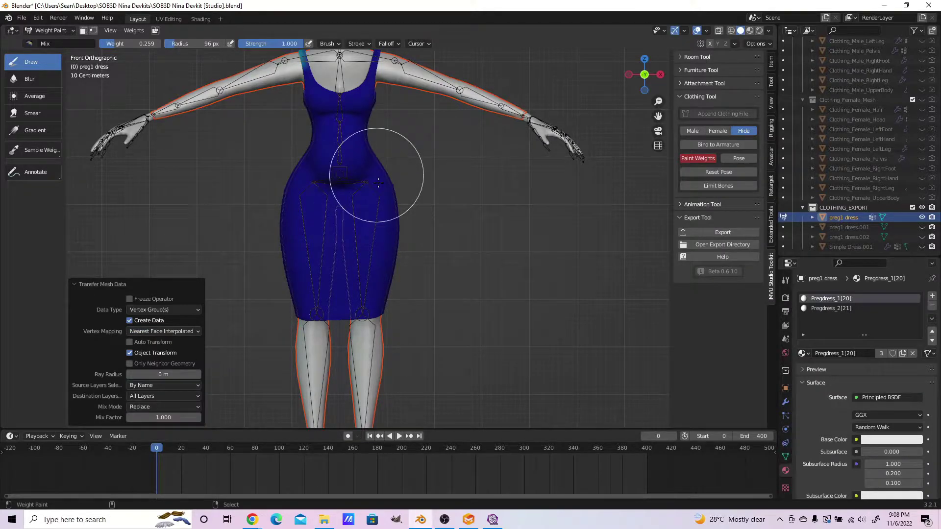
- Try to pick a spine bone in Weight Paint mode to check the transferred weights, and return to Object Mode
scroll(451, 243, down, 2)
shift+middle_drag(471, 182, 486, 238)
scroll(375, 233, up, 3)
right_click(377, 205)
right_click(380, 209)
key(ctrl+Tab)
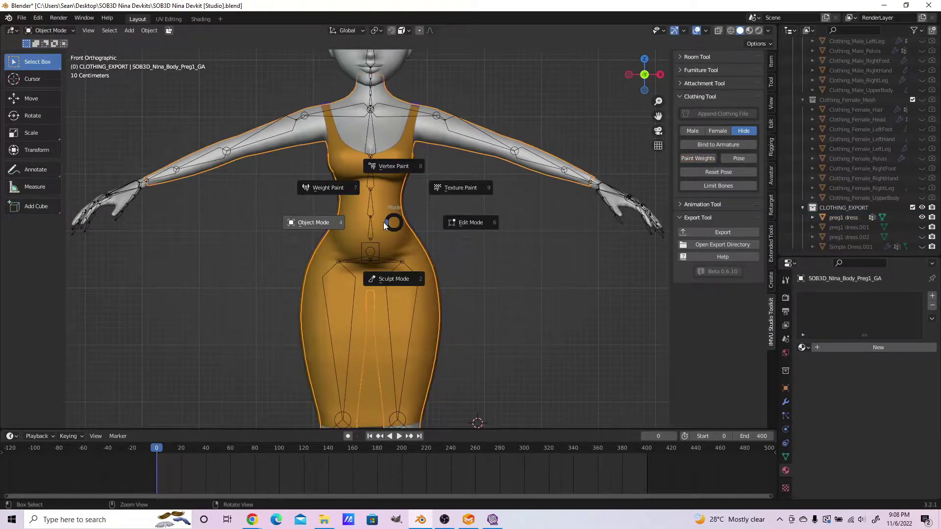
key(Escape)
- Try to check the dress weights through the armature's Pose Mode and Paint Weights, and return to Object Mode
right_click(490, 139)
right_click(383, 192)
right_drag(370, 202, 366, 206)
right_click(368, 207)
key(ctrl+Tab)
key(ctrl+Tab)
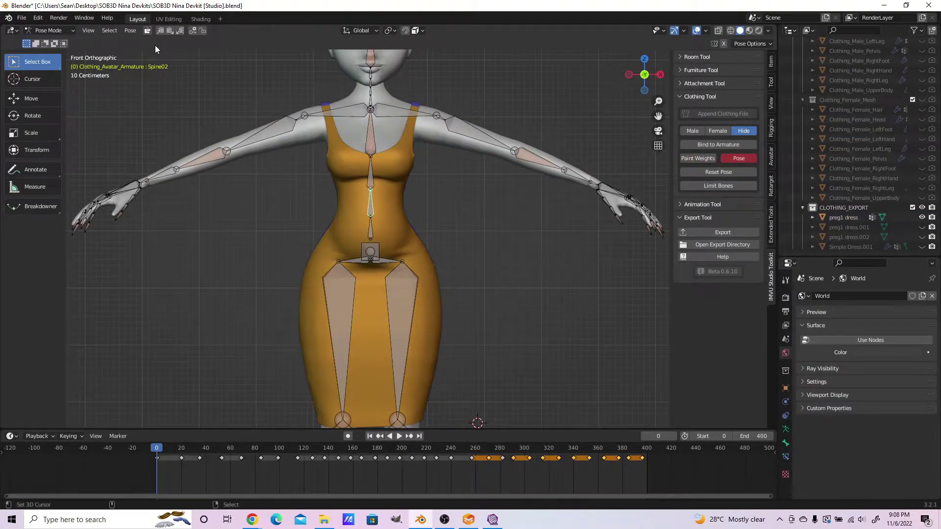
click(698, 158)
scroll(370, 229, up, 3)
scroll(370, 229, down, 3)
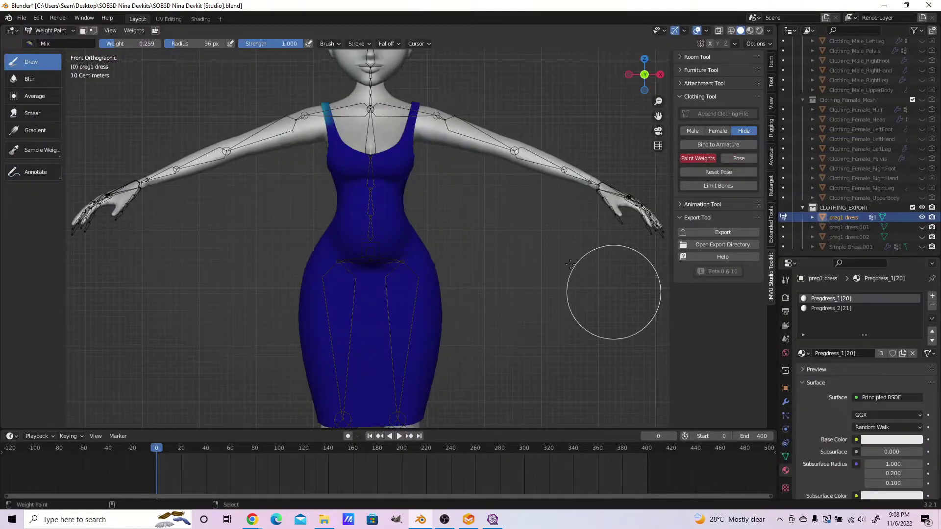
key(ctrl+Tab)
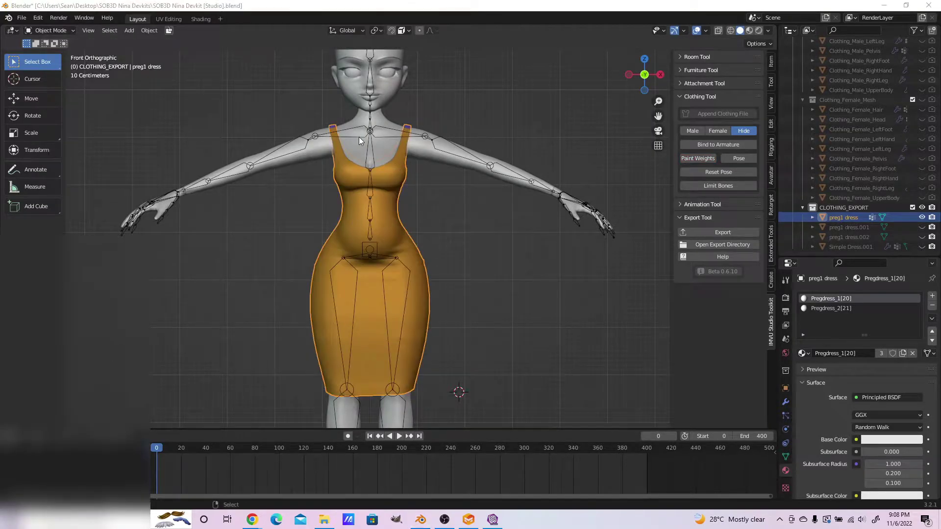
- Add Clothing_Avatar_Armature to the dress selection and parent the dress to it using Armature Deform With Empty Groups
alt+click(372, 152)
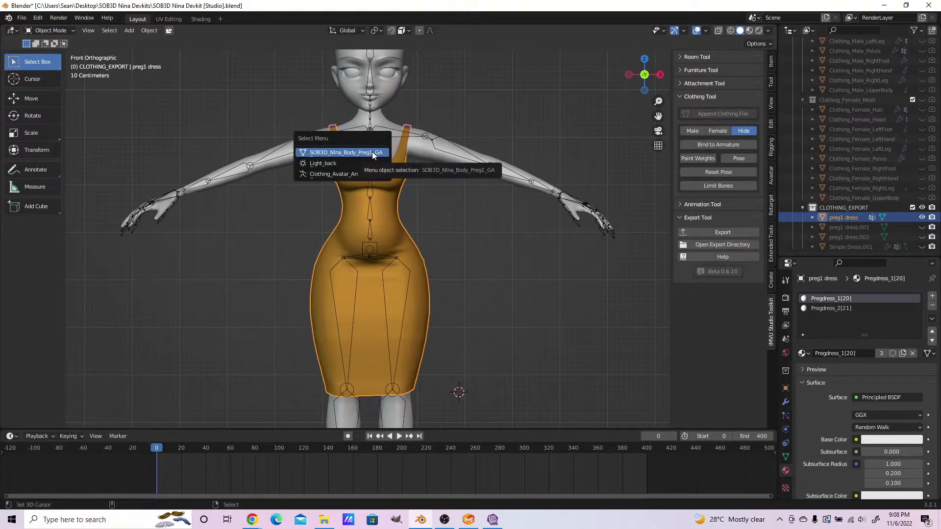
click(356, 175)
key(ctrl+Tab)
key(ctrl+p)
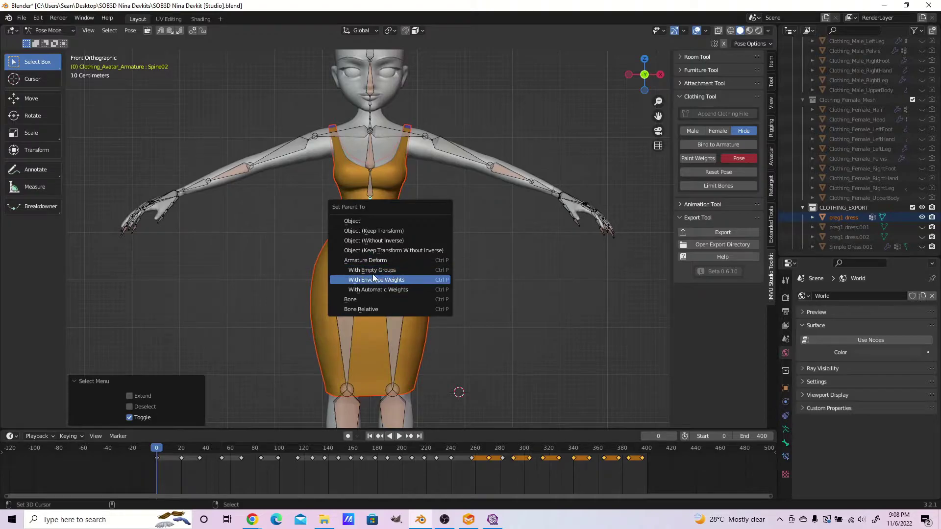
click(392, 272)
- Select preg1 dress in Object Mode and switch it to Weight Paint mode
right_click(376, 207)
scroll(390, 206, up, 4)
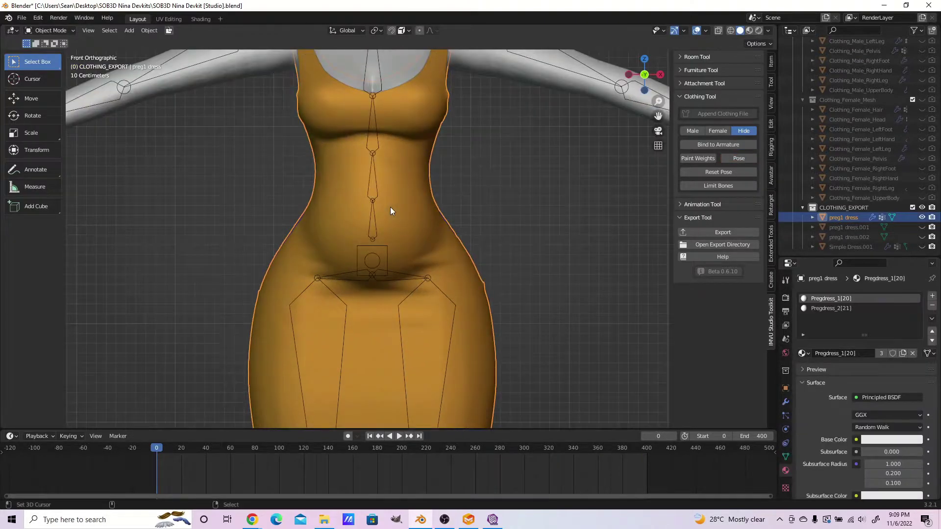
scroll(389, 205, down, 3)
key(ctrl+Tab)
click(351, 184)
- Examine the dress weights of the spine bones, from Spine02 up to Spine04
right_click(370, 202)
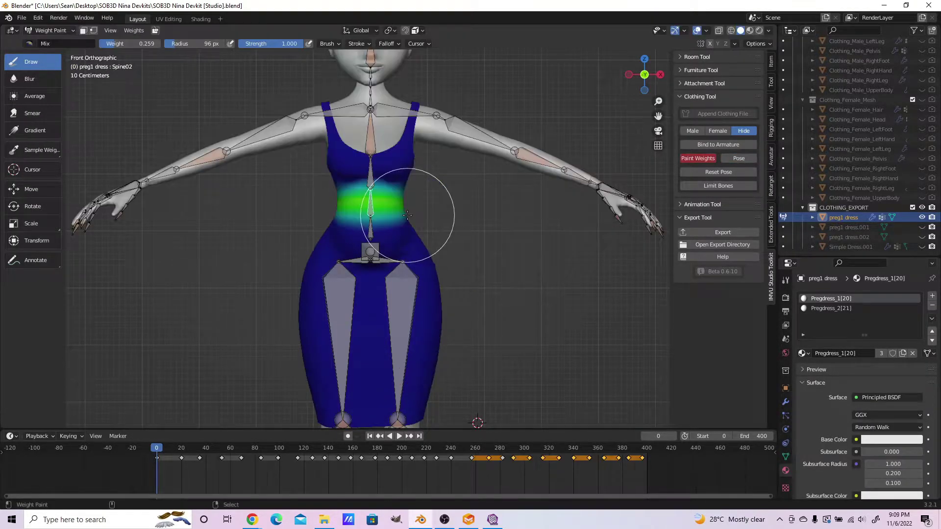
right_click(371, 167)
right_click(371, 149)
scroll(383, 268, down, 3)
scroll(412, 287, up, 2)
scroll(522, 335, down, 2)
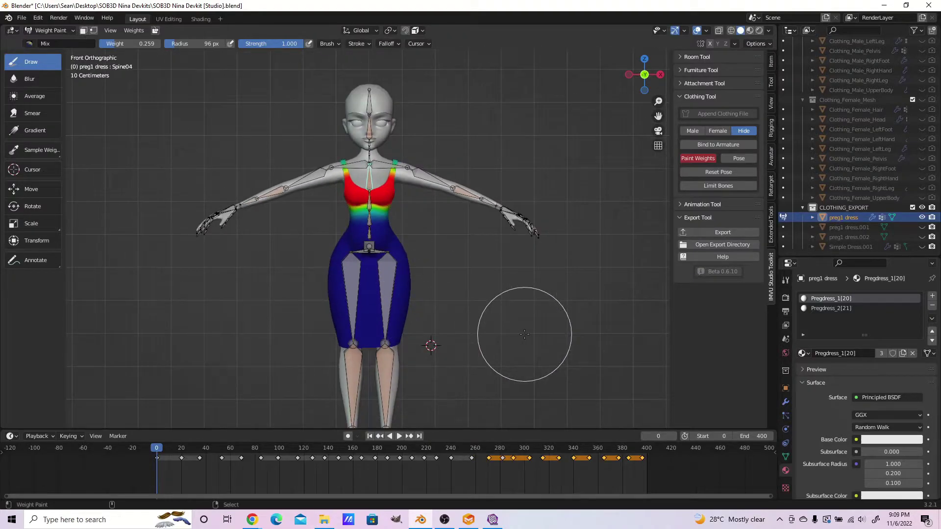
- Select the rtThigh bone and rotate it outward as a test of how the skirt deforms
scroll(515, 334, up, 3)
right_click(406, 313)
ctrl+click(340, 338)
scroll(262, 300, up, 4)
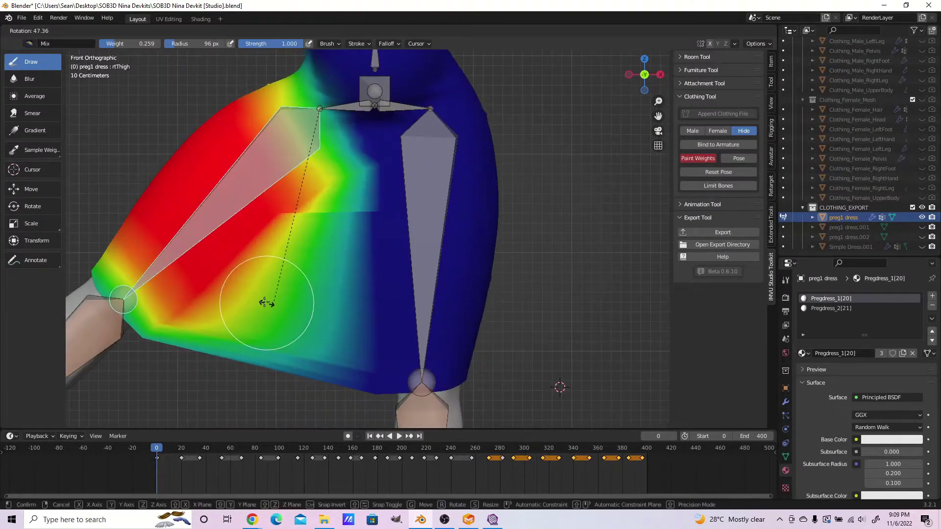
scroll(389, 213, down, 4)
- Select the lfThigh bone, test-rotate it in the front view and cancel the rotation
key(KP_3)
scroll(389, 224, up, 2)
right_click(363, 206)
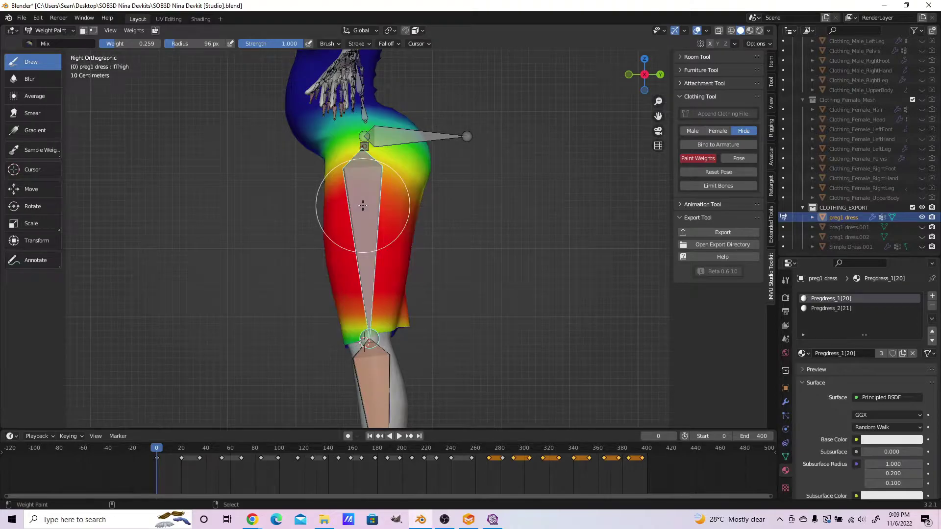
key(KP_1)
key(r)
right_click(476, 372)
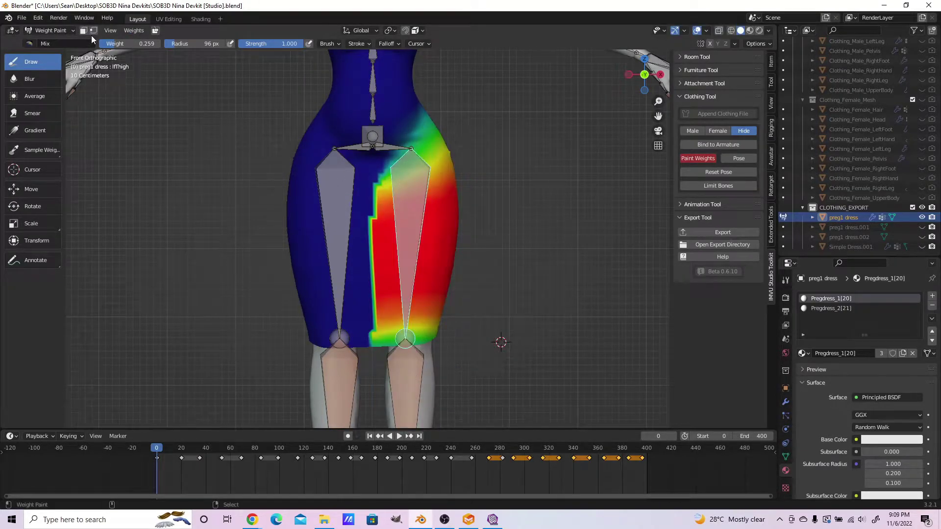
- Smooth the weights of all preg1 dress vertices for all groups with 2 iterations, deselect them and turn off vertex selection masking
click(93, 30)
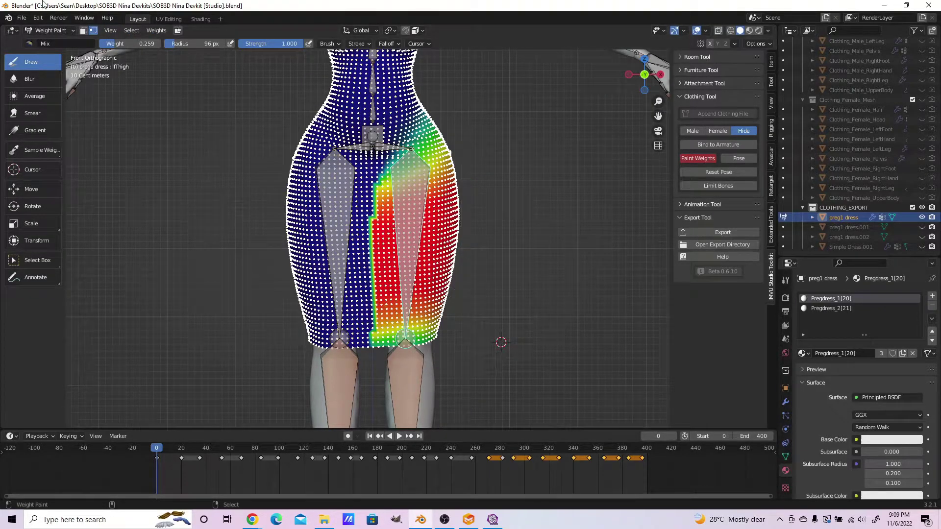
click(156, 31)
click(166, 141)
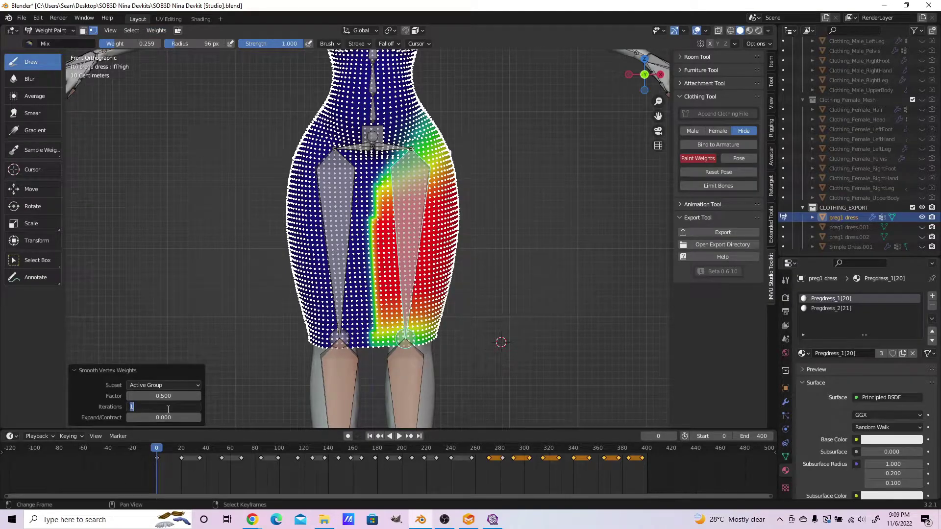
text(2)
key(Return)
click(163, 385)
click(147, 427)
scroll(507, 241, up, 2)
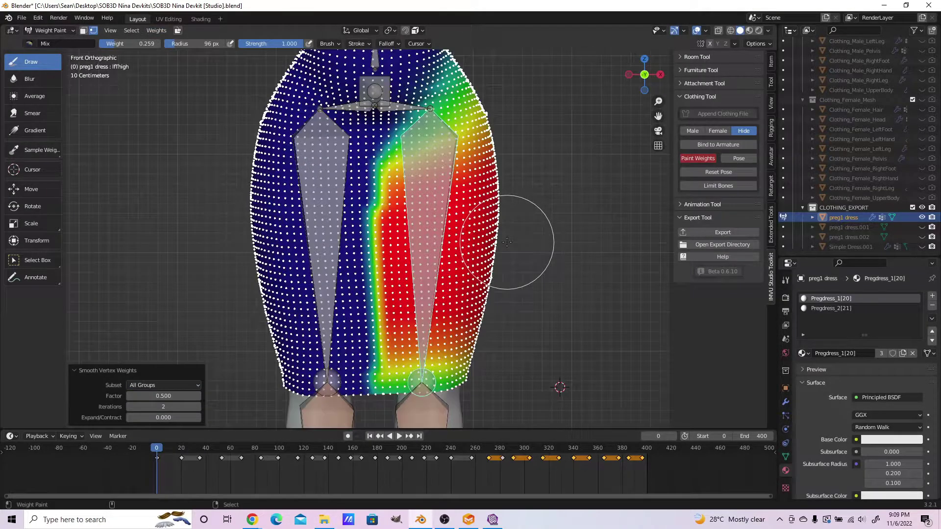
key(alt+a)
scroll(503, 258, down, 4)
click(93, 30)
- Check the smoothed thigh weights by test-rotating the lfThigh and rtThigh bones, cancelling each rotation
right_click(339, 226)
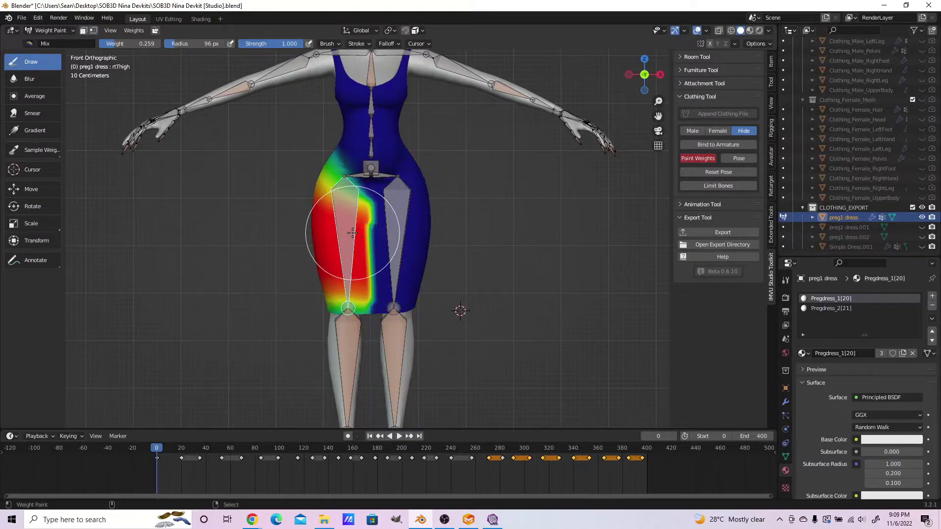
scroll(353, 227, up, 4)
shift+middle_drag(413, 153, 404, 300)
right_click(372, 227)
right_click(314, 338)
scroll(414, 346, down, 6)
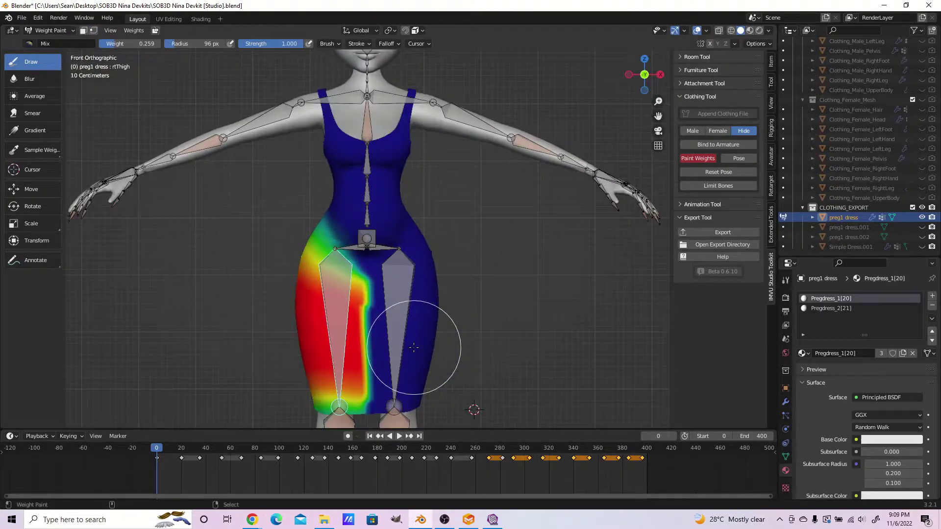
right_click(390, 265)
key(r)
right_click(498, 294)
right_click(341, 285)
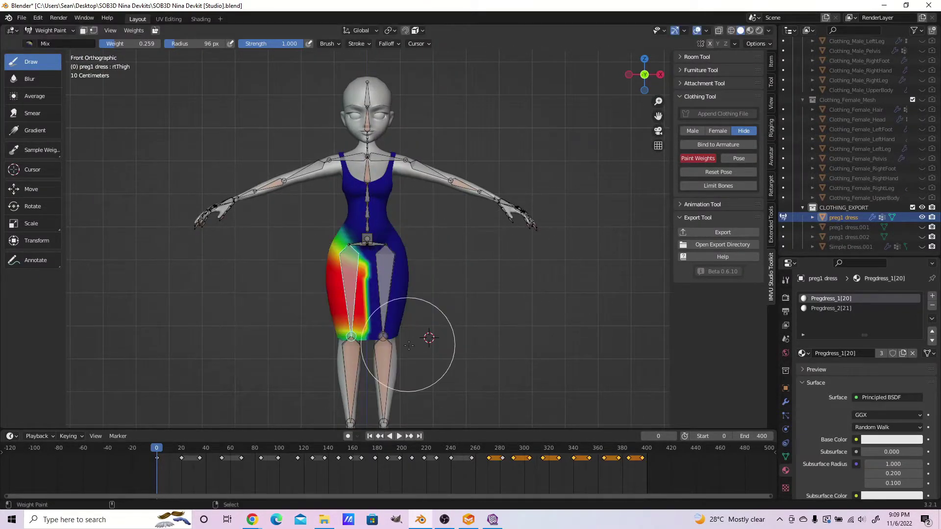
key(r)
right_click(132, 242)
- Return to Object Mode and rename preg1 dress as Simple_Dress_P1
key(ctrl+Tab)
click(385, 362)
mouse_move(164, 467)
mouse_down()
mouse_move(283, 491)
mouse_move(619, 484)
mouse_move(157, 482)
mouse_up()
double_click(842, 219)
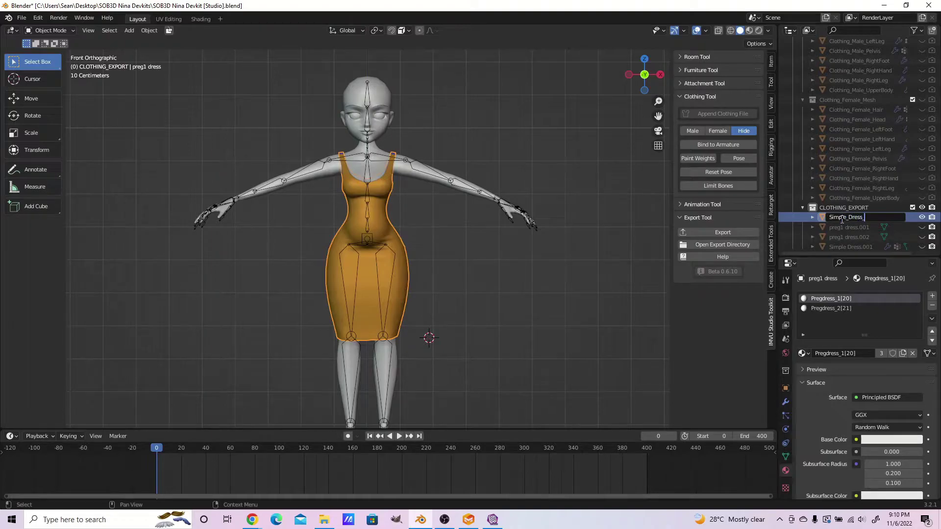
key(Return)
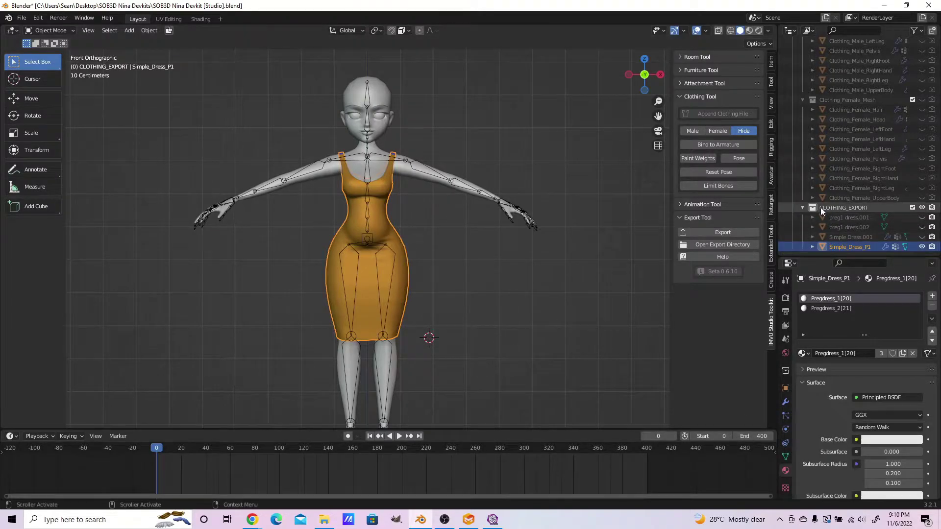
scroll(849, 152, up, 4)
scroll(849, 152, up, 3)
scroll(849, 206, down, 6)
scroll(839, 242, down, 1)
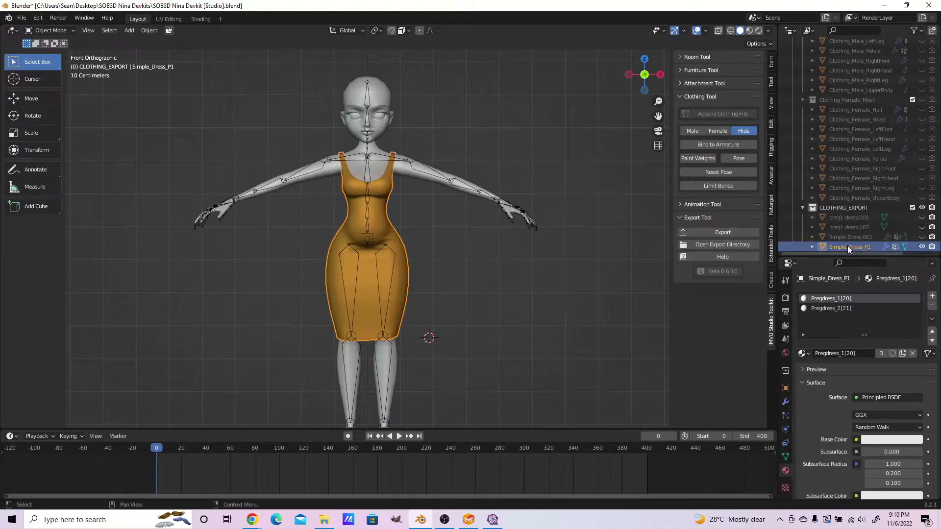
shift+click(841, 219)
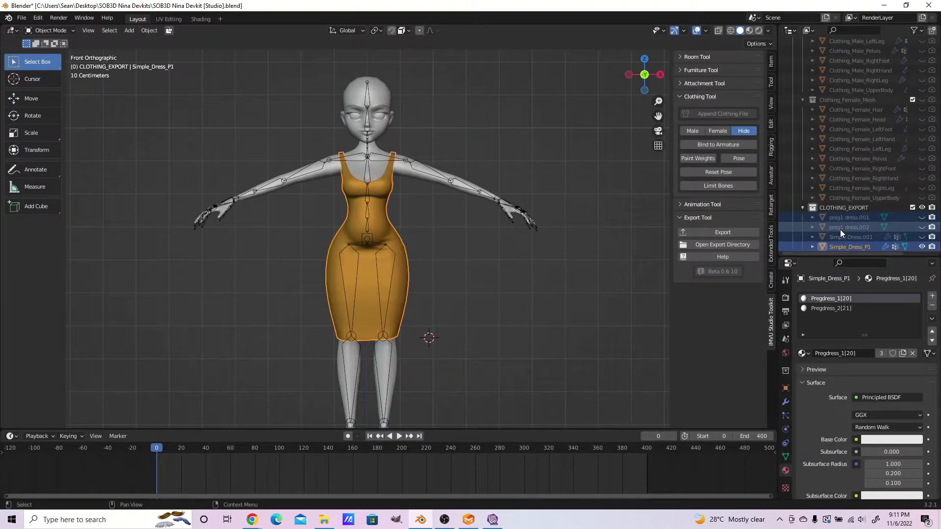
mouse_move(840, 225)
mouse_down()
mouse_move(861, 110)
mouse_move(864, 271)
mouse_move(880, 114)
mouse_move(863, 255)
mouse_move(854, 216)
mouse_up()
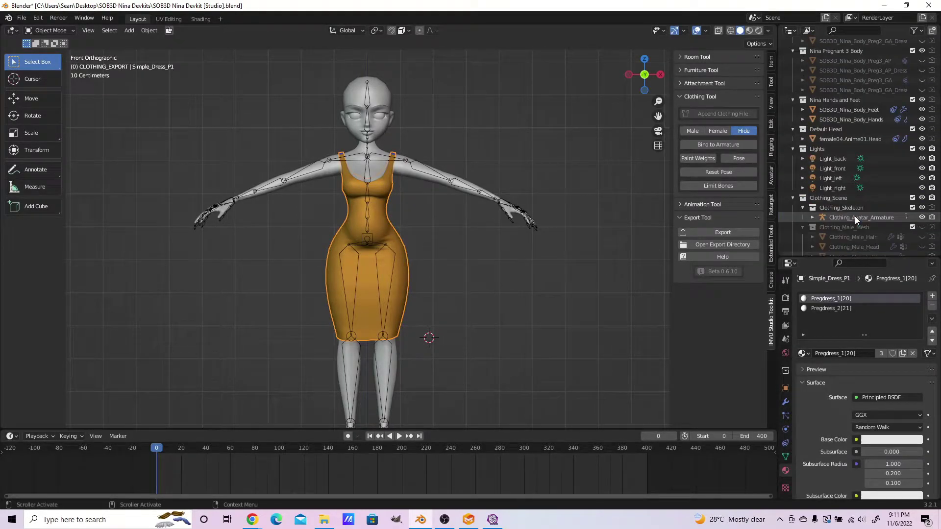
right_click(843, 151)
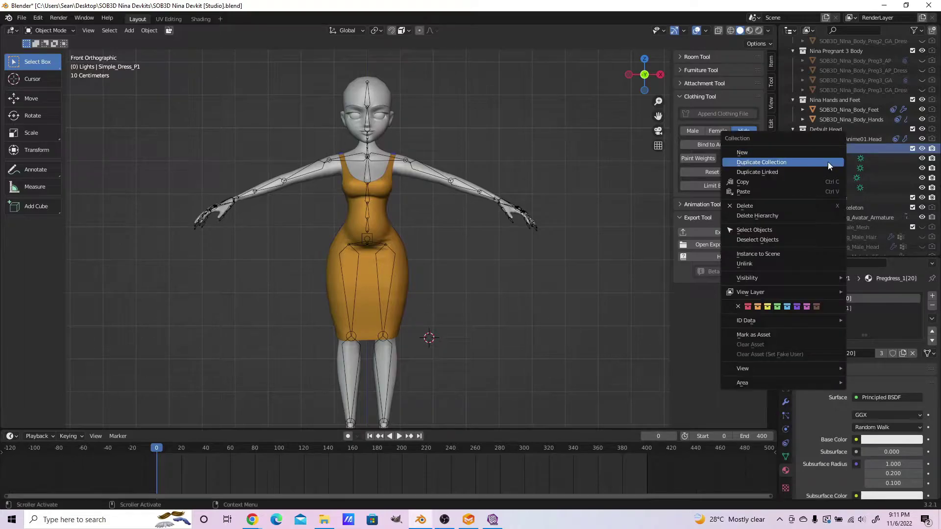
click(810, 151)
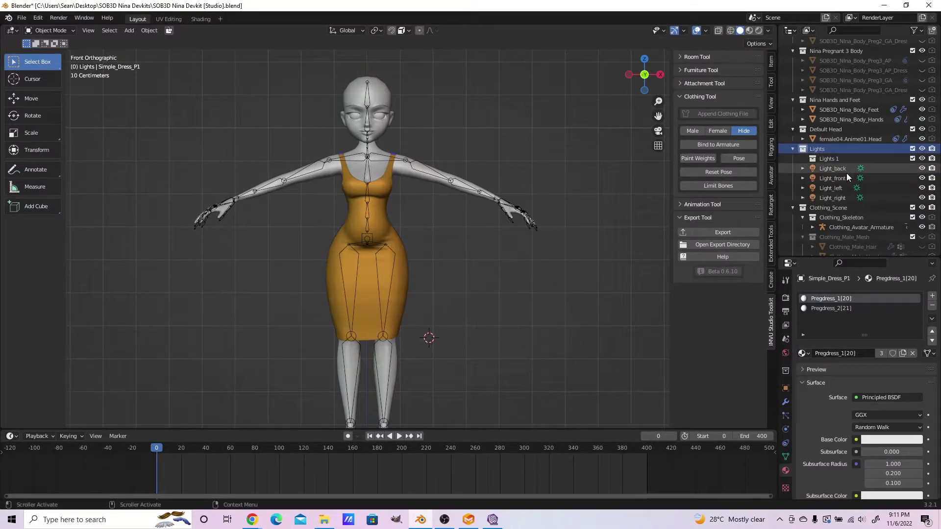
key(ctrl+z)
- Create a new collection directly under Scene Collection and name it Other Items
scroll(847, 161, up, 8)
right_click(851, 43)
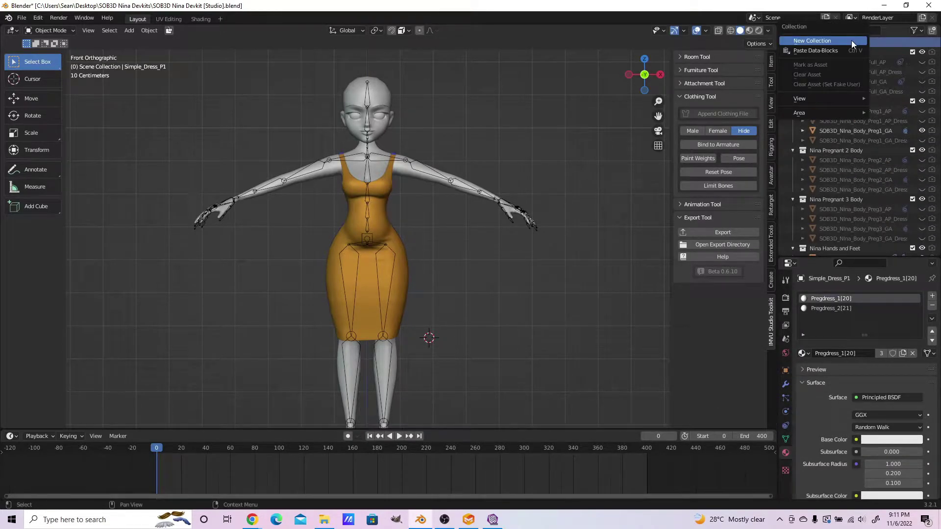
click(852, 42)
scroll(855, 119, down, 15)
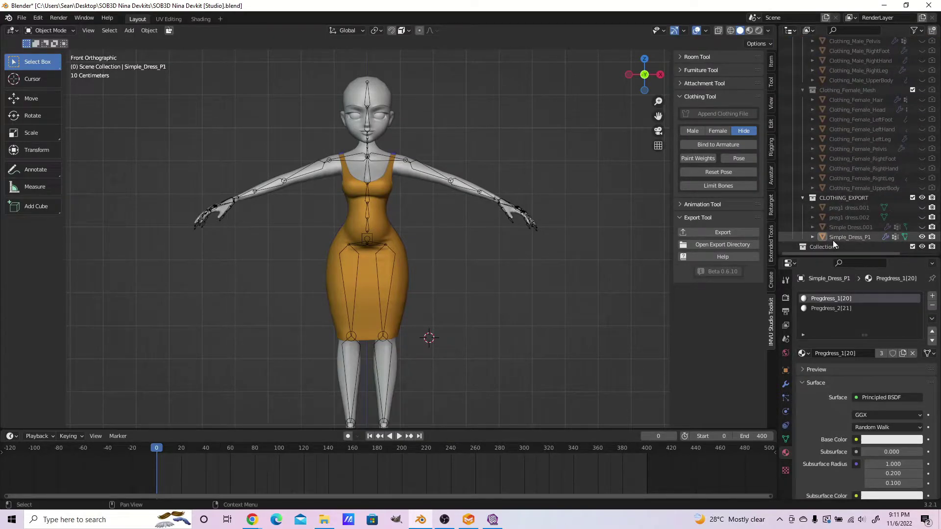
click(835, 248)
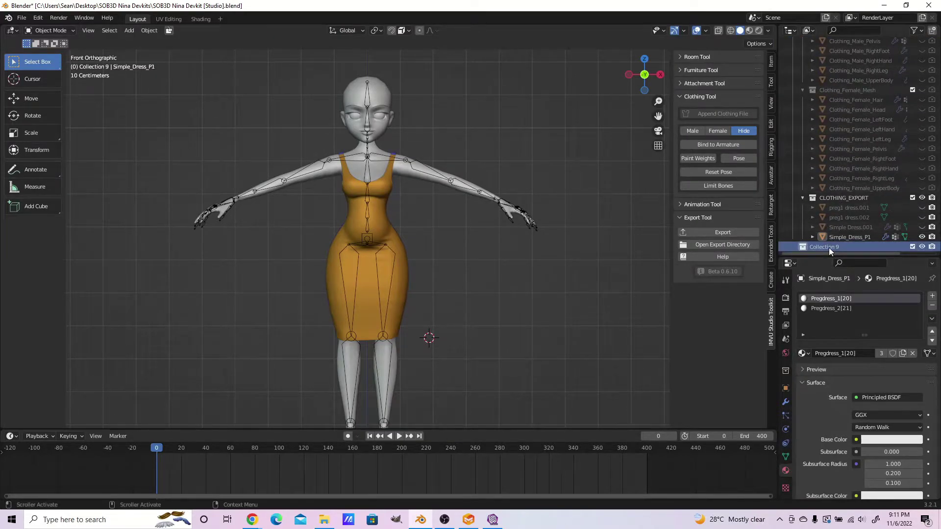
double_click(828, 248)
text(0)
text(ther It)
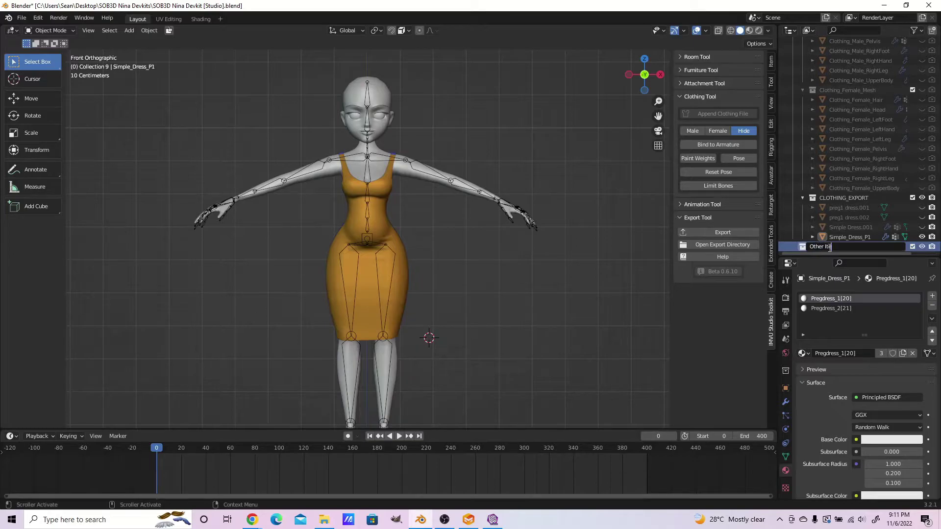
text(ems)
key(Return)
- Move all the dress objects from the CLOTHING_EXPORT collection into Other Items
click(848, 199)
click(842, 233)
shift+click(844, 207)
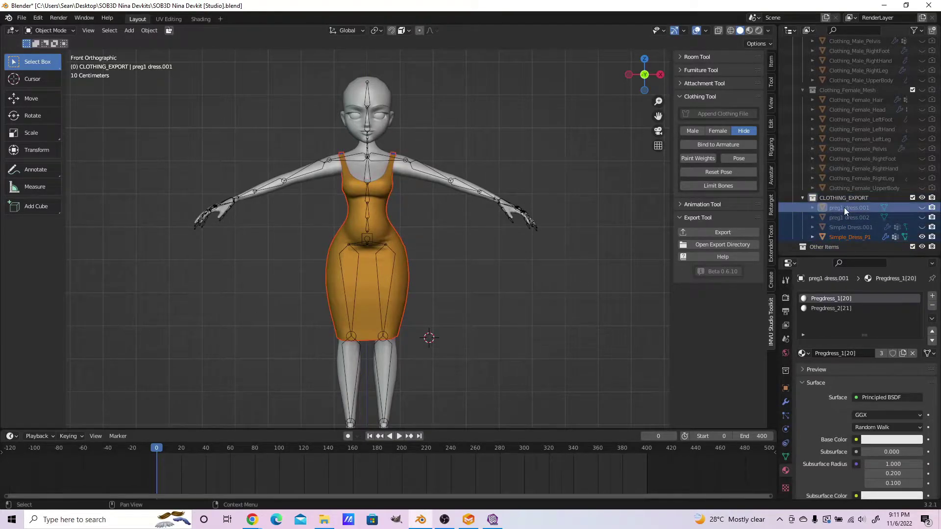
drag(844, 207, 831, 242)
- Copy the name of Simple_Dress_P1 and use it to rename preg1 dress.001 as Simple_Dress_P2
click(843, 245)
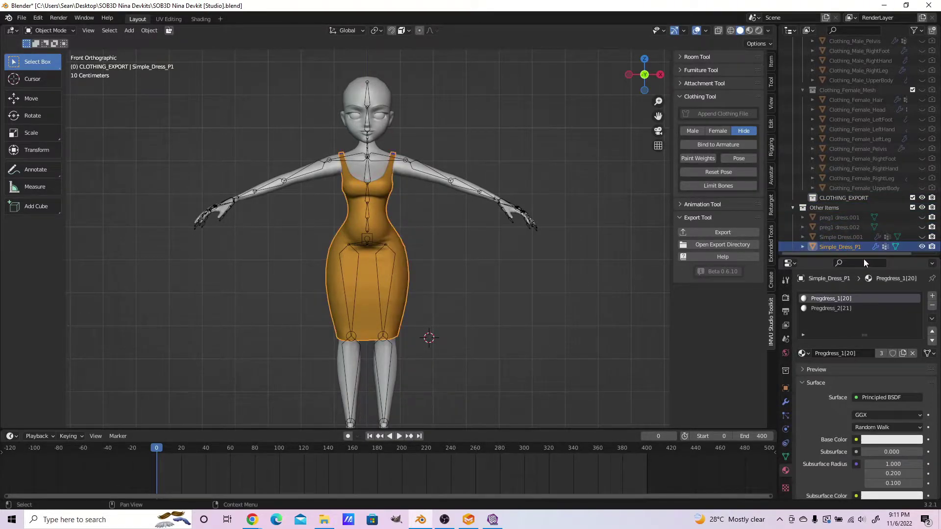
double_click(841, 247)
key(ctrl+c)
click(839, 218)
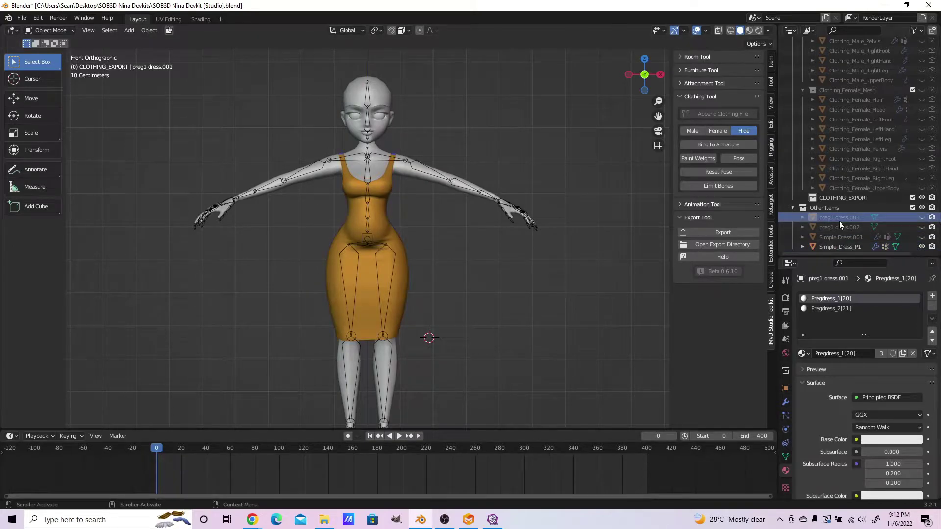
double_click(839, 218)
key(ctrl+v)
key(BackSpace)
text(2)
key(Return)
- Hide Simple_Dress_P1 and the Preg1 body, and show SOB3D_Nina_Body_Preg2_GA with Simple_Dress_P2
click(922, 237)
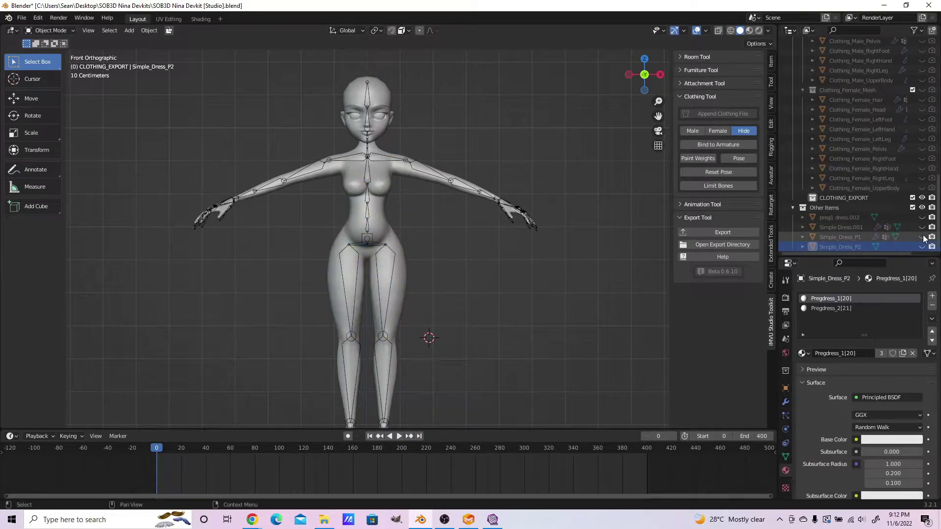
click(380, 203)
key(h)
scroll(823, 167, up, 15)
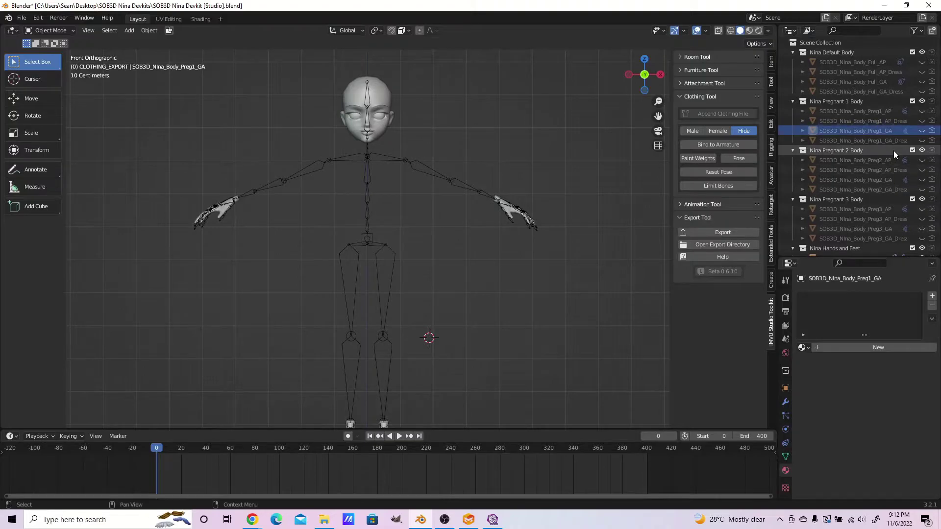
click(922, 180)
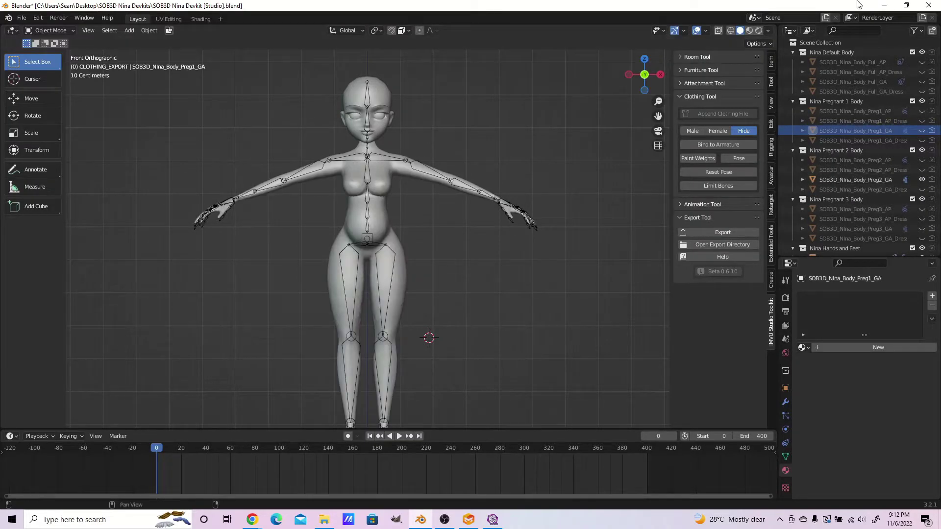
scroll(910, 194, down, 5)
scroll(910, 194, down, 6)
click(922, 246)
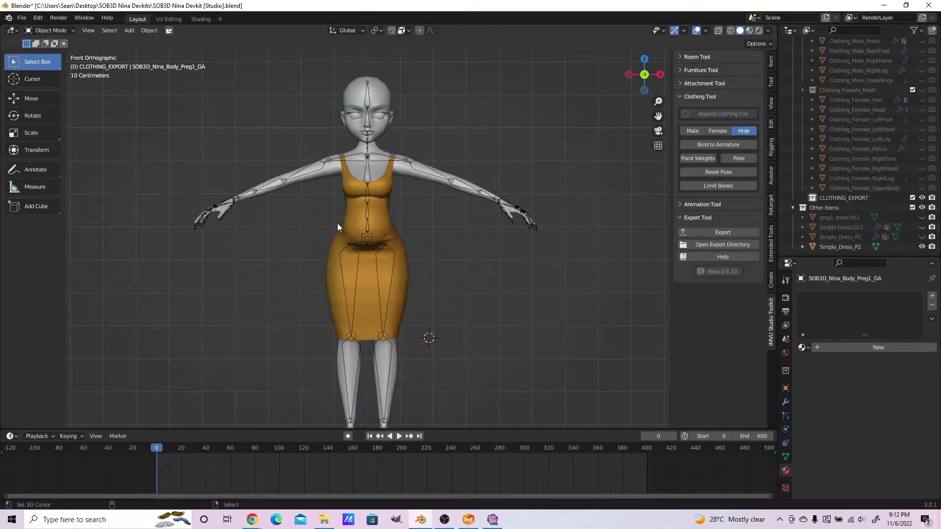
- Select Simple_Dress_P2, undo any accidental move and examine how it fits the Preg2 body from the side and front
right_drag(387, 235, 485, 239)
key(ctrl+z)
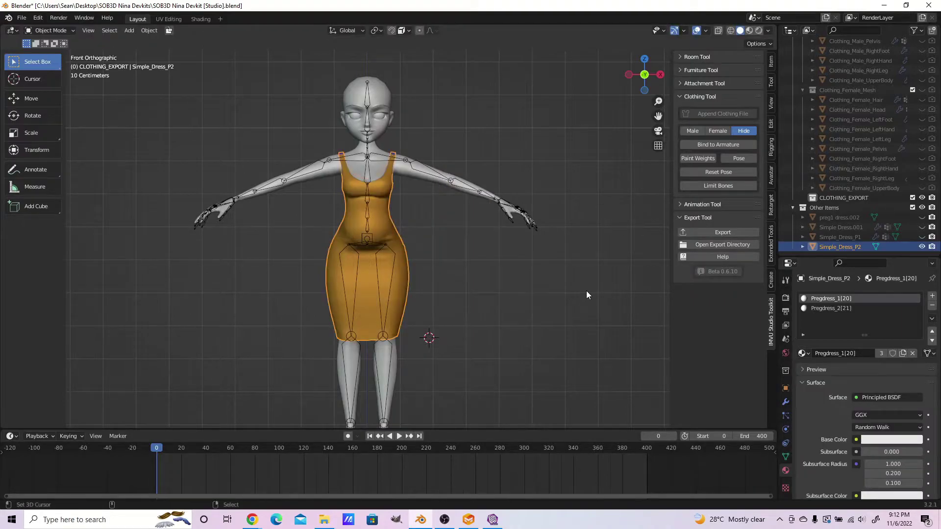
key(KP_3)
scroll(373, 271, up, 5)
scroll(373, 271, down, 4)
middle_drag(374, 270, 445, 243)
key(KP_1)
shift+middle_drag(446, 197, 446, 247)
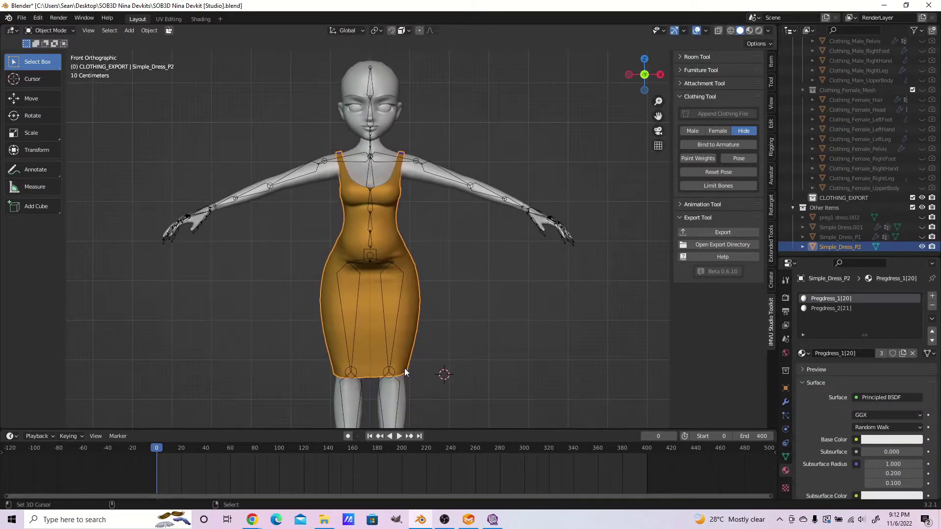
- Transfer the weights from SOB3D_Nina_Body_Preg2_GA to Simple_Dress_P2 in Weight Paint mode
shift+middle_drag(404, 368, 406, 244)
scroll(407, 275, up, 2)
right_click(410, 317)
alt+shift+right_click(422, 199)
click(421, 190)
key(ctrl+Tab)
click(141, 30)
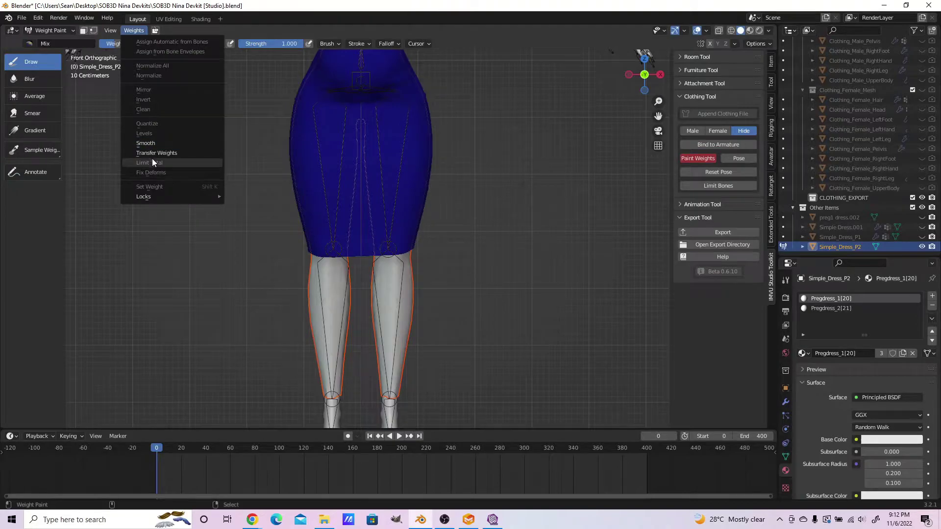
click(153, 162)
- Smooth the weights of all Simple_Dress_P2 vertices for all groups with 2 iterations, and return to Object Mode
shift+middle_drag(195, 62, 198, 204)
click(94, 30)
scroll(431, 288, down, 1)
key(a)
click(156, 31)
click(176, 152)
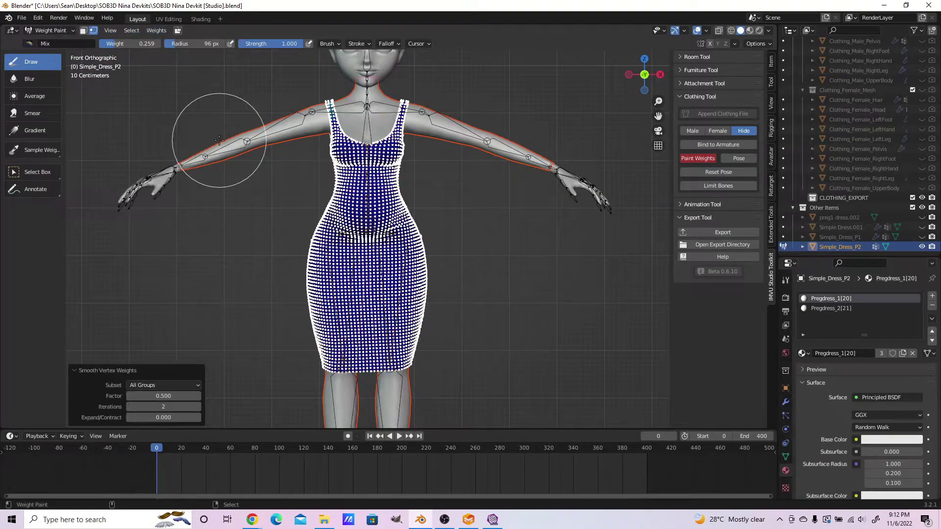
key(ctrl+Tab)
click(149, 235)
- Select Simple_Dress_P2 together with Clothing_Avatar_Armature and parent the dress to the armature
right_click(407, 270)
alt+right_click(405, 248)
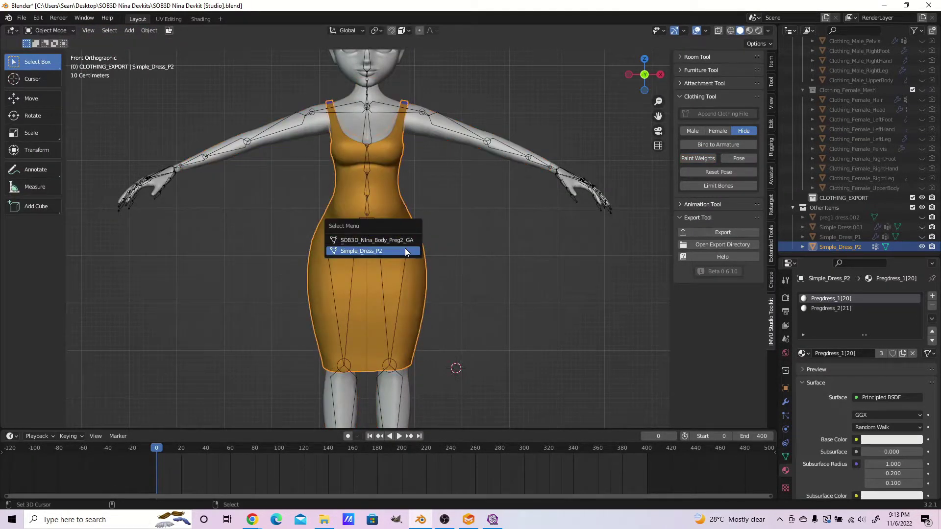
click(405, 249)
alt+shift+right_click(401, 264)
middle_drag(527, 307, 478, 253)
scroll(478, 253, up, 3)
alt+shift+right_click(478, 253)
click(474, 235)
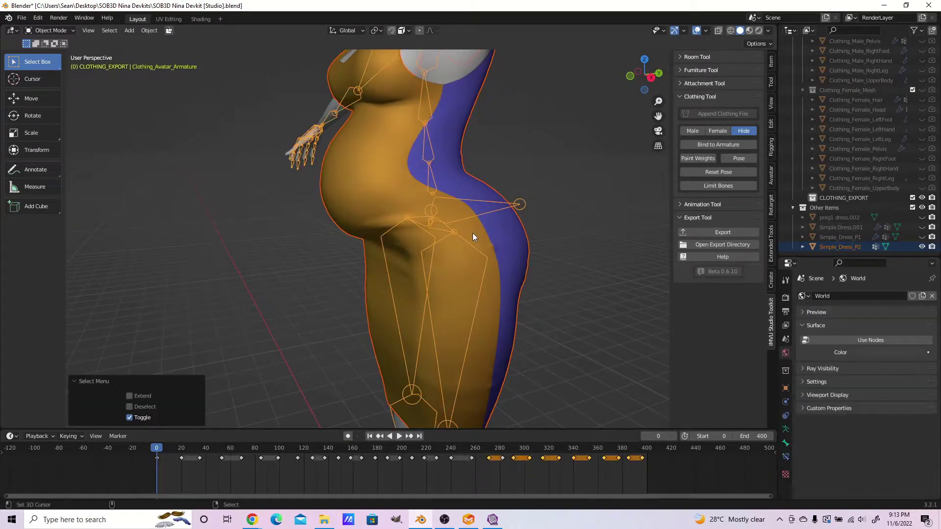
key(ctrl+p)
click(468, 225)
- Turn off vertex selection masking for Simple_Dress_P2 in Weight Paint mode and return to Object Mode
key(KP_1)
right_click(453, 269)
key(ctrl+Tab)
click(378, 240)
click(94, 30)
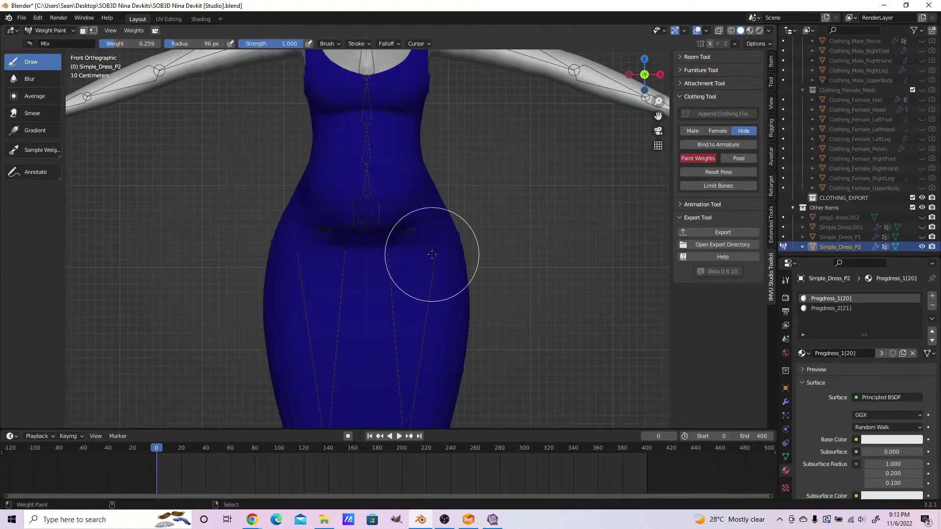
key(ctrl+Tab)
click(356, 255)
- Select the armature along with Simple_Dress_P2, check the thigh bone weights and go back to Object Mode
right_click(412, 243)
shift+right_click(448, 272)
right_click(336, 271)
scroll(354, 279, down, 6)
key(ctrl+Tab)
click(392, 330)
right_click(387, 272)
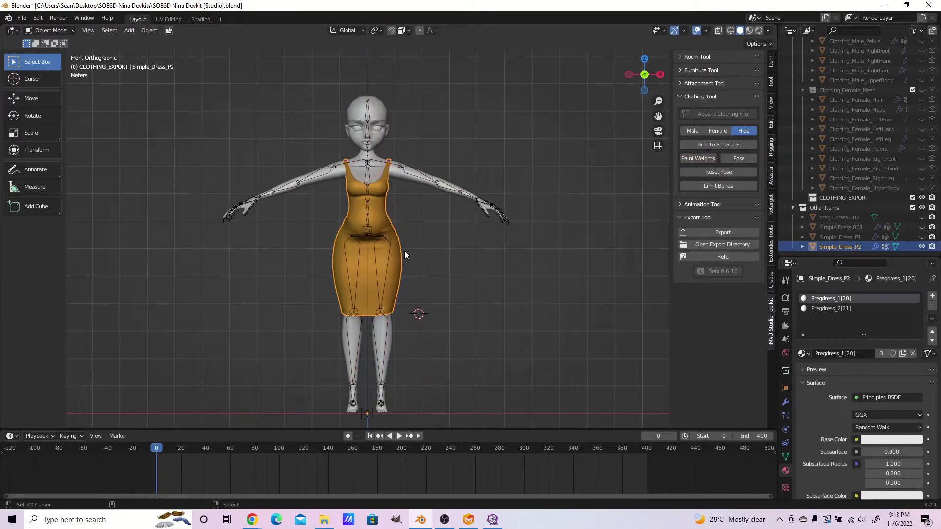
- Hide Simple_Dress_P2, rename preg1 dress.002 as Simple_Dress_P3 and make it visible
click(922, 247)
double_click(844, 218)
text(Simple_Dress_P3)
key(Return)
click(922, 247)
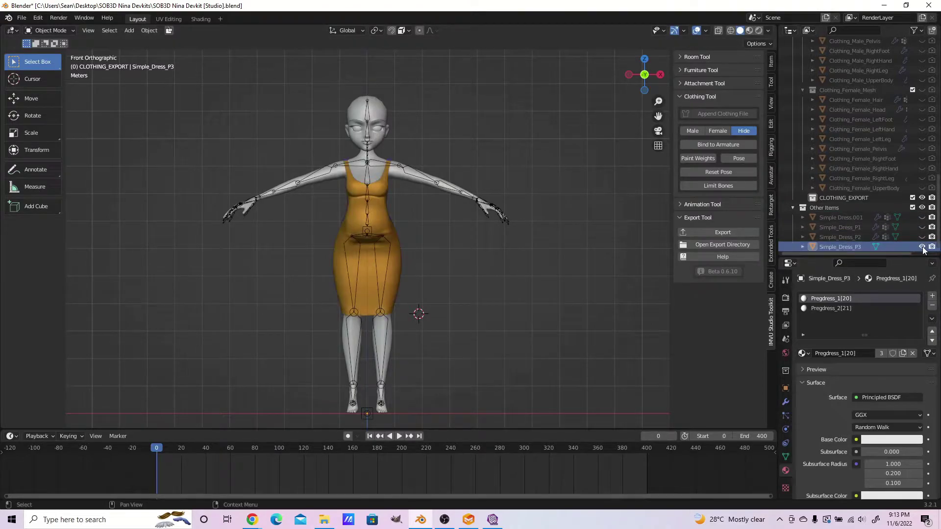
- Inspect Simple_Dress_P3 from the side, and replace the visible Preg2 body with SOB3D_Nina_Body_Preg3_GA
key(KP_3)
scroll(425, 275, up, 6)
scroll(426, 311, down, 3)
middle_drag(426, 311, 519, 317)
key(KP_1)
scroll(857, 147, up, 20)
right_click(456, 93)
click(922, 100)
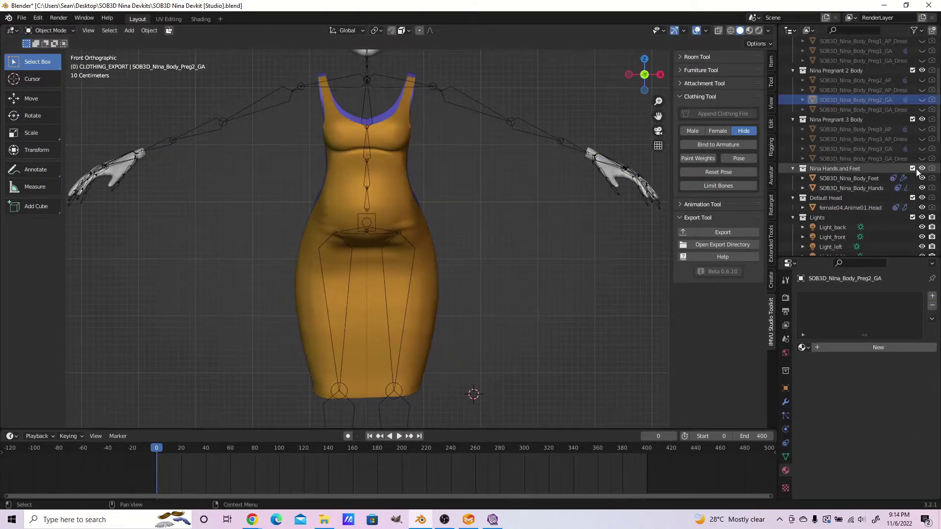
click(922, 149)
- Select the Preg3 body and examine how Simple_Dress_P3 fits it in side view, toggling the body's visibility
right_click(454, 111)
key(KP_3)
scroll(478, 261, up, 4)
scroll(478, 261, down, 3)
click(922, 149)
click(922, 149)
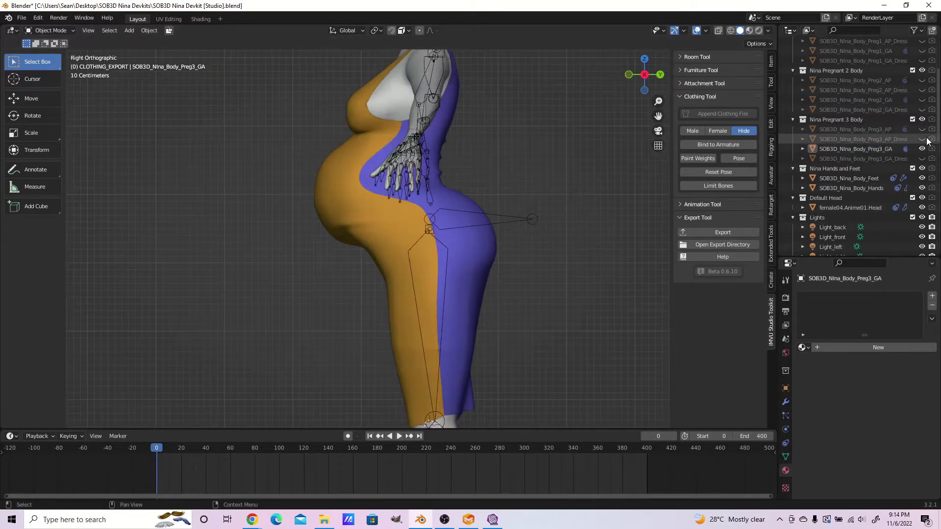
- In Edit Mode on Simple_Dress_P3, select the vertices in the under-belly fold and move them along Z with proportional editing
right_click(387, 90)
right_click(382, 216)
key(Tab)
scroll(378, 311, up, 8)
scroll(338, 311, down, 1)
middle_drag(338, 311, 349, 284)
right_click(339, 264)
ctrl+right_click(363, 263)
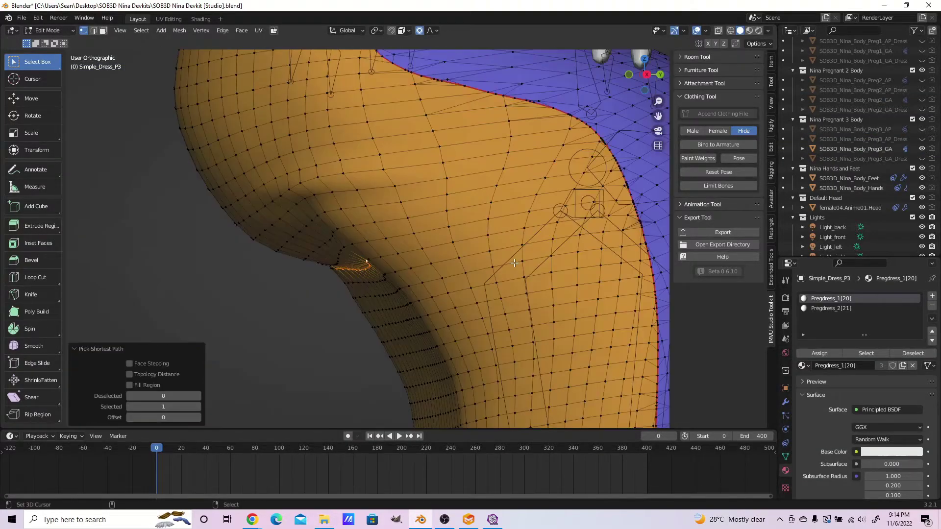
key(KP_3)
key(g)
key(z)
scroll(373, 331, up, 3)
click(374, 334)
- From the opposite side, select a belly vertex on Simple_Dress_P3 and move it along Y with proportional editing
key(ctrl+KP_3)
right_click(500, 231)
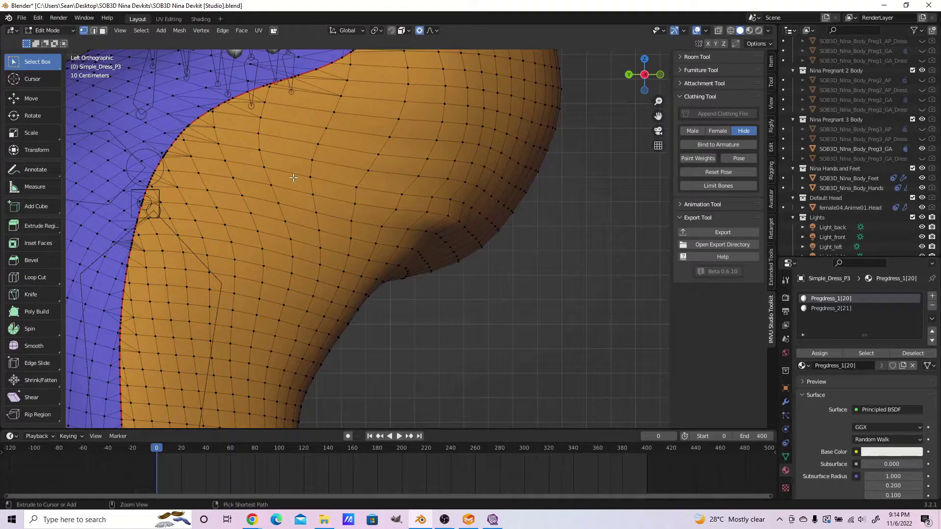
ctrl+right_click(432, 197)
key(g)
key(y)
click(510, 292)
- Play the animation briefly, return to Object Mode and examine the reshaped Simple_Dress_P3 from the side, back and front
scroll(512, 283, down, 4)
key(space)
key(space)
drag(190, 460, 156, 461)
scroll(422, 287, down, 5)
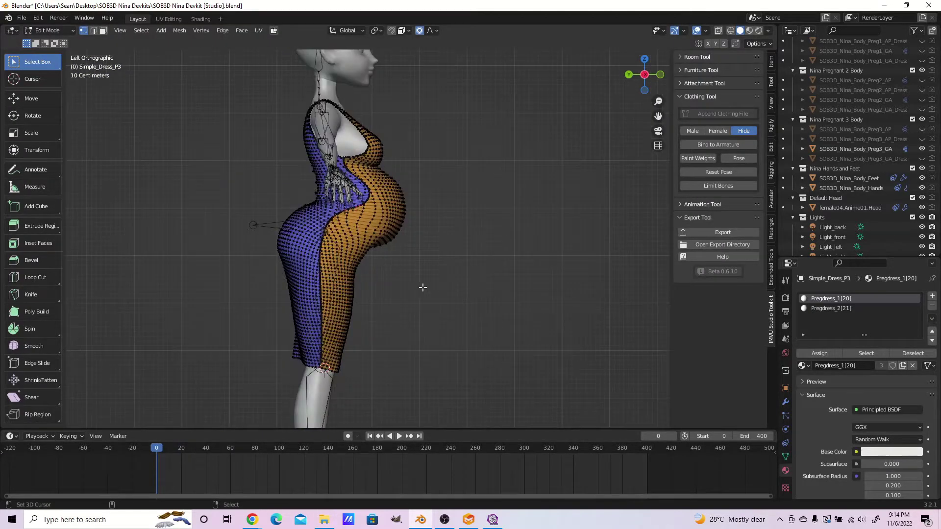
key(KP_3)
key(Tab)
scroll(445, 278, down, 1)
key(a)
scroll(344, 277, up, 3)
middle_drag(245, 274, 346, 306)
key(KP_1)
scroll(378, 264, down, 5)
scroll(379, 265, up, 4)
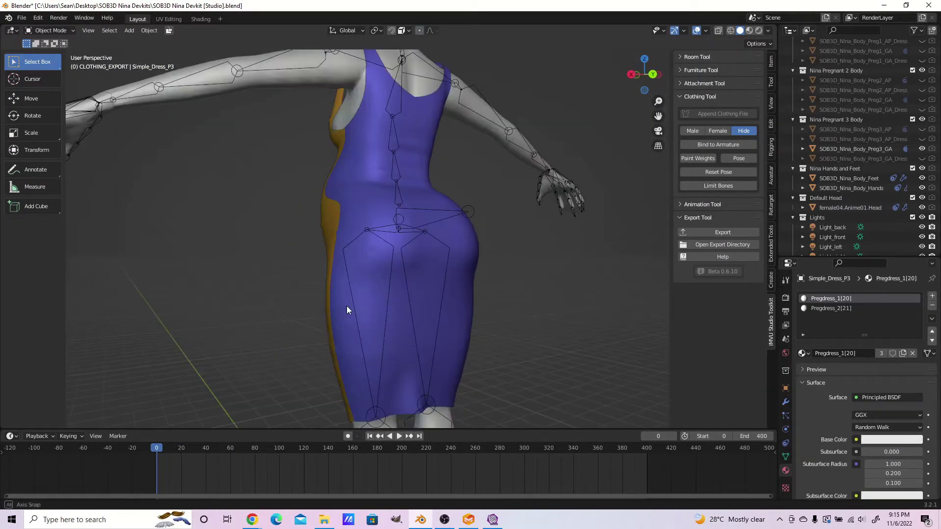
key(KP_1)
key(KP_3)
key(KP_1)
middle_drag(492, 331, 557, 290)
key(KP_1)
key(KP_3)
middle_drag(462, 300, 502, 330)
key(KP_1)
- Select the Preg3 body and then Simple_Dress_P3, enter Weight Paint mode and transfer the body's weights to the dress
right_click(408, 369)
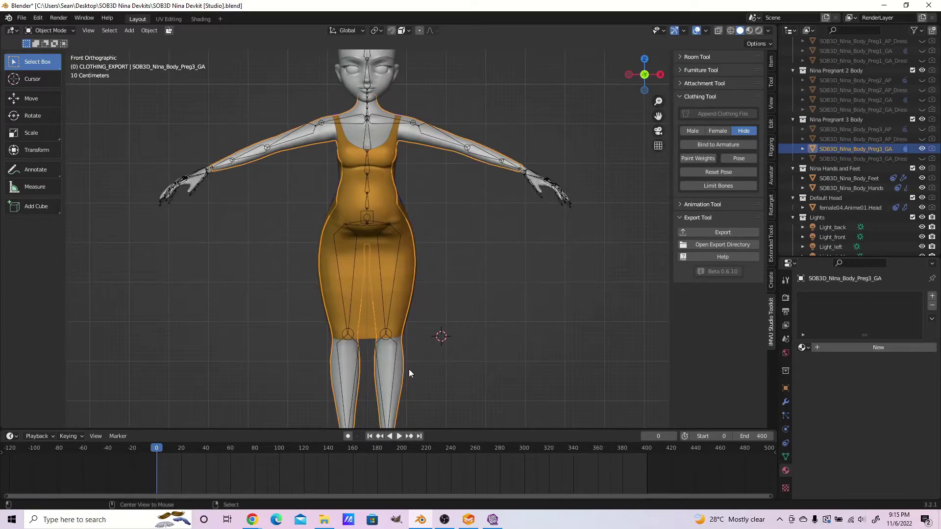
alt+right_click(394, 197)
click(394, 199)
key(ctrl+Tab)
click(289, 184)
click(135, 31)
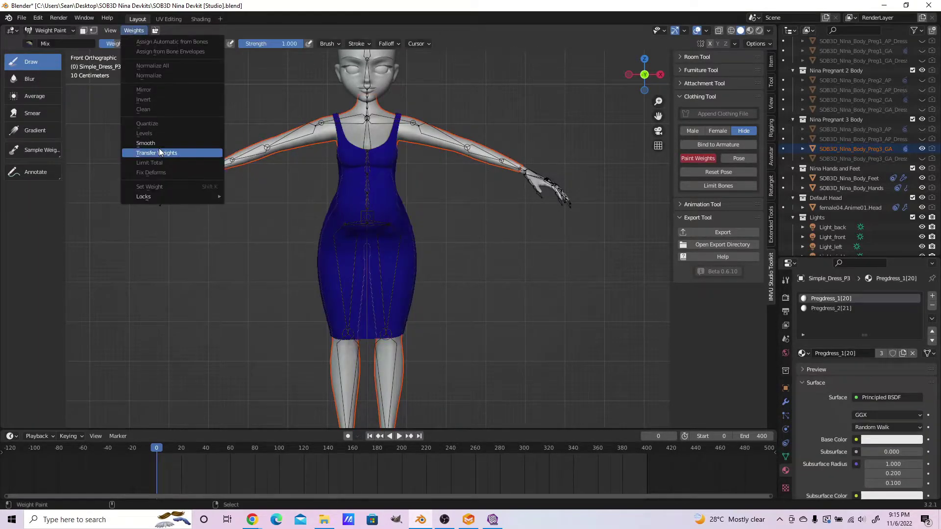
click(158, 150)
- Smooth the weights of Simple_Dress_P3 with vertex selection enabled, and return to Object Mode
key(v)
click(157, 31)
click(180, 141)
click(84, 30)
key(ctrl+Tab)
click(353, 256)
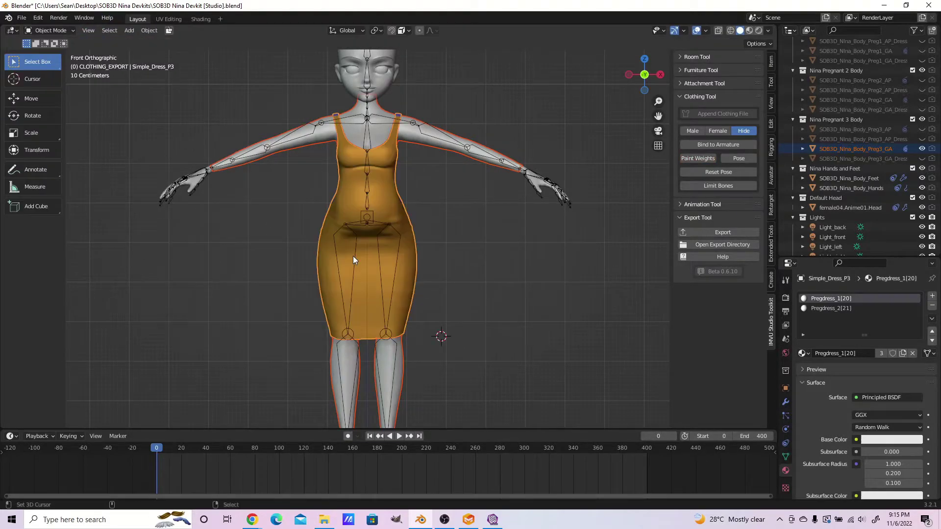
- Select Simple_Dress_P3 together with Clothing_Avatar_Armature and parent the dress to the armature
right_click(372, 252)
alt+shift+right_click(395, 250)
click(395, 249)
scroll(436, 301, up, 8)
alt+right_click(382, 135)
scroll(409, 196, down, 3)
middle_drag(596, 275, 487, 236)
shift+right_click(510, 139)
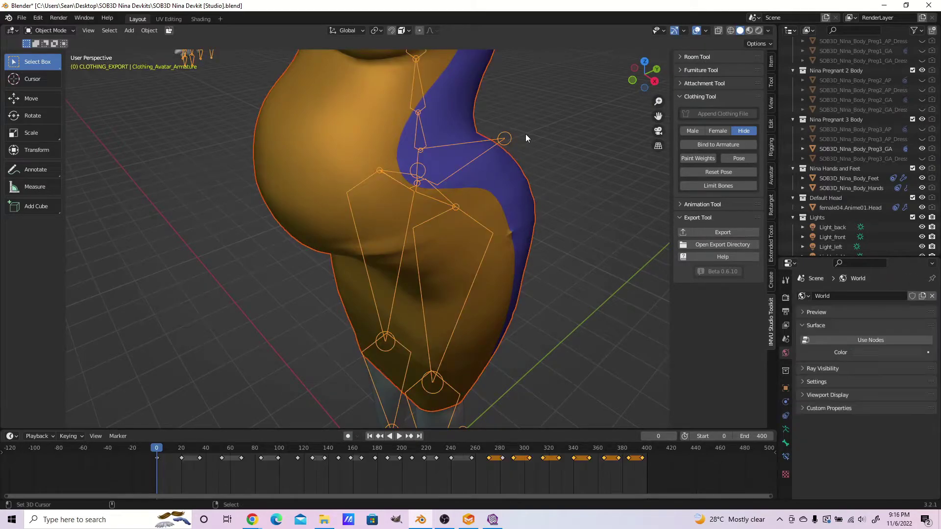
key(ctrl+p)
click(493, 146)
- Select Simple_Dress_P3, play the animation and check the dress in front and side views
right_click(490, 156)
key(KP_1)
scroll(368, 294, down, 8)
key(space)
key(Escape)
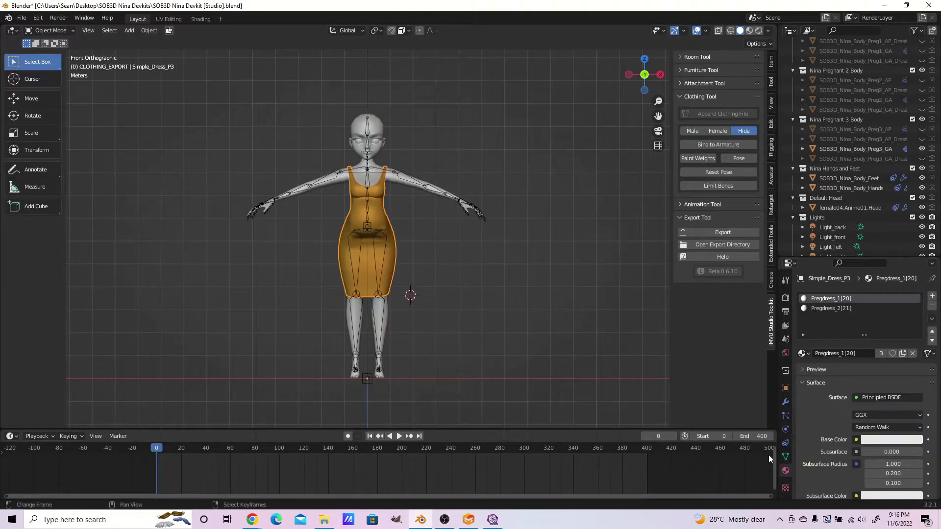
key(KP_3)
scroll(489, 321, up, 4)
key(KP_1)
scroll(490, 320, down, 3)
- Show Simple_Dress_P1 instead of Simple_Dress_P3, move it into the CLOTHING_EXPORT collection and export it
scroll(842, 196, down, 15)
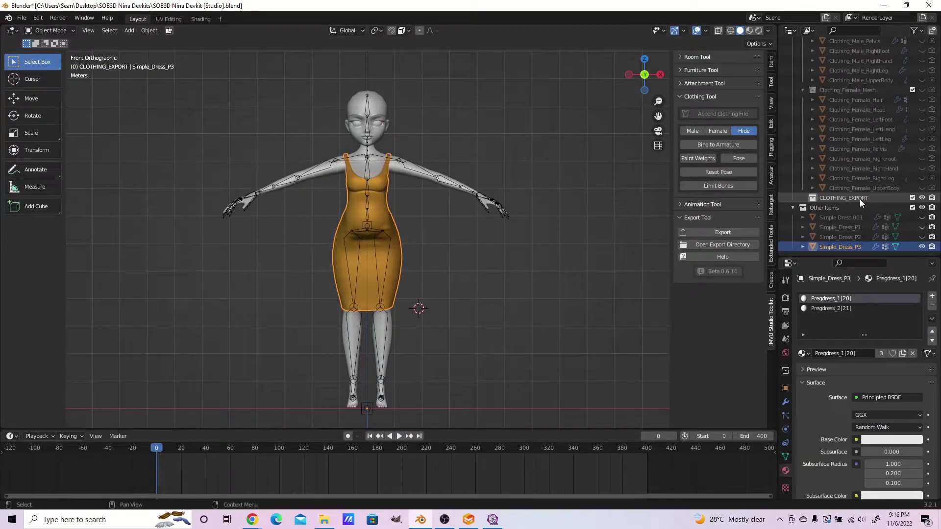
ctrl+click(922, 227)
click(852, 226)
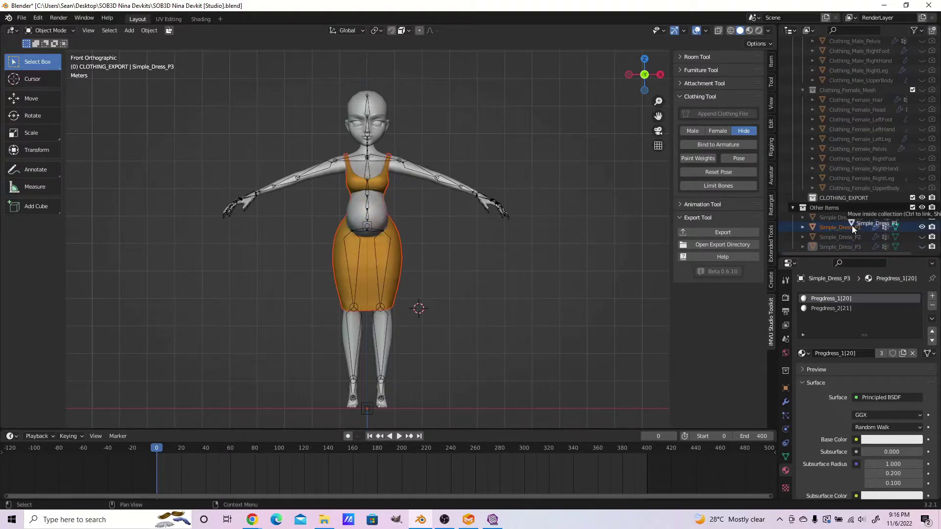
drag(852, 226, 867, 200)
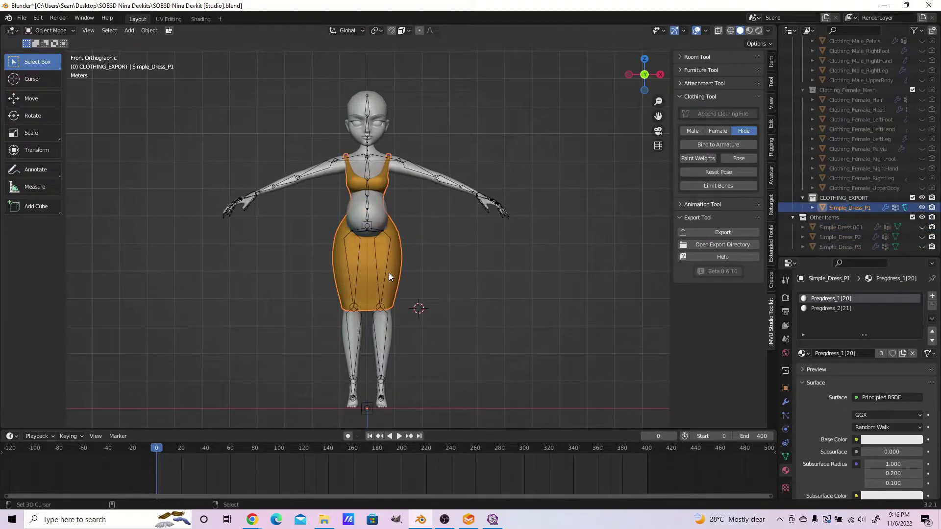
scroll(417, 279, up, 5)
scroll(539, 186, down, 3)
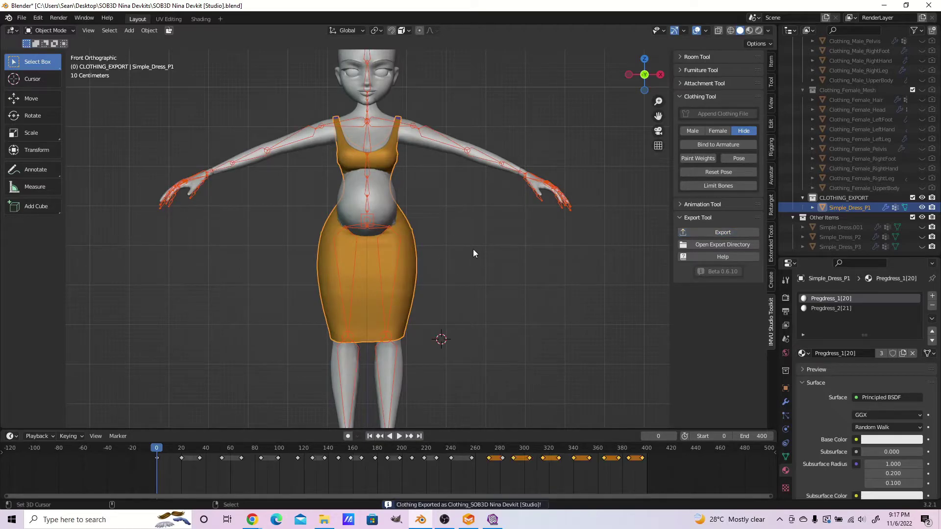
- Switch to File Explorer and rename the exported Clothing_SOB3D Nina Devkit [Studio].fbx as Preg 1 dress.fbx
click(324, 520)
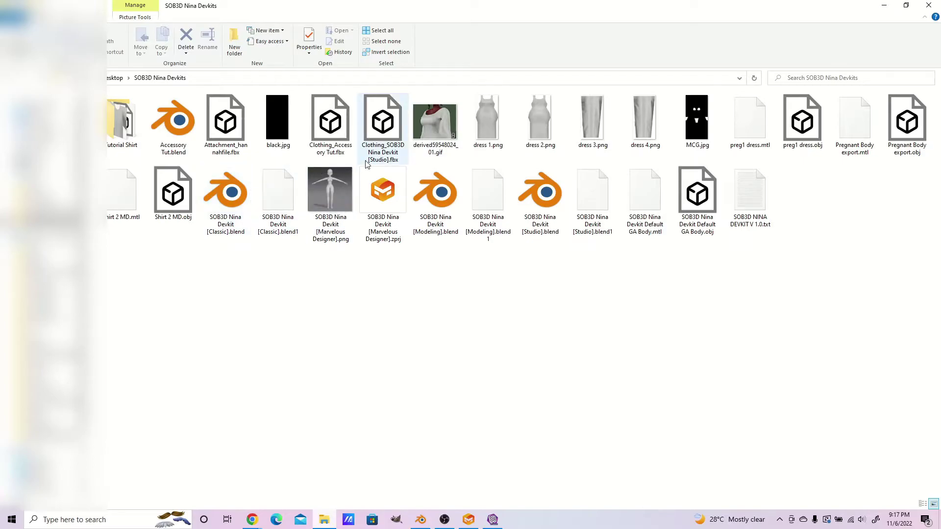
click(404, 153)
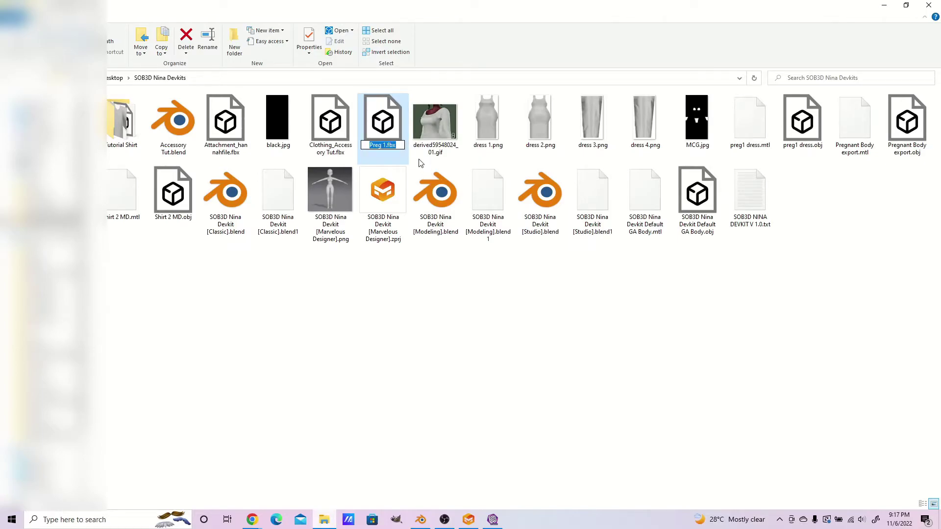
key(Return)
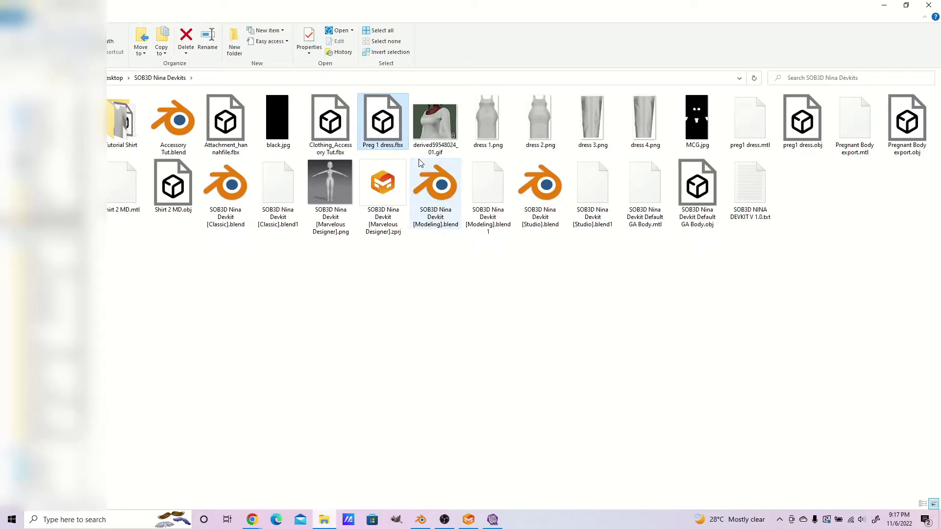
- Back in Blender, replace Simple_Dress_P1 with a visible Simple_Dress_P2 in the CLOTHING_EXPORT collection, hide Simple_Dress_P1 and export
click(421, 519)
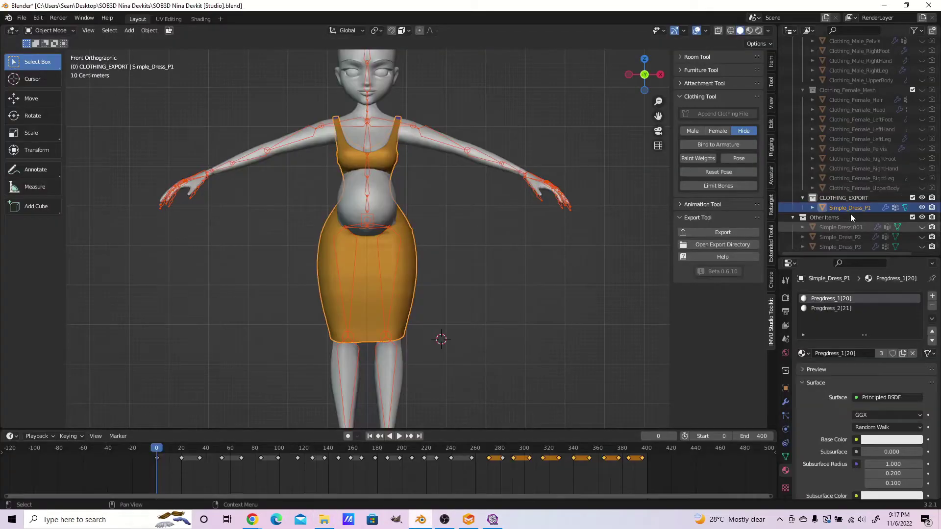
scroll(849, 252, up, 1)
click(398, 250)
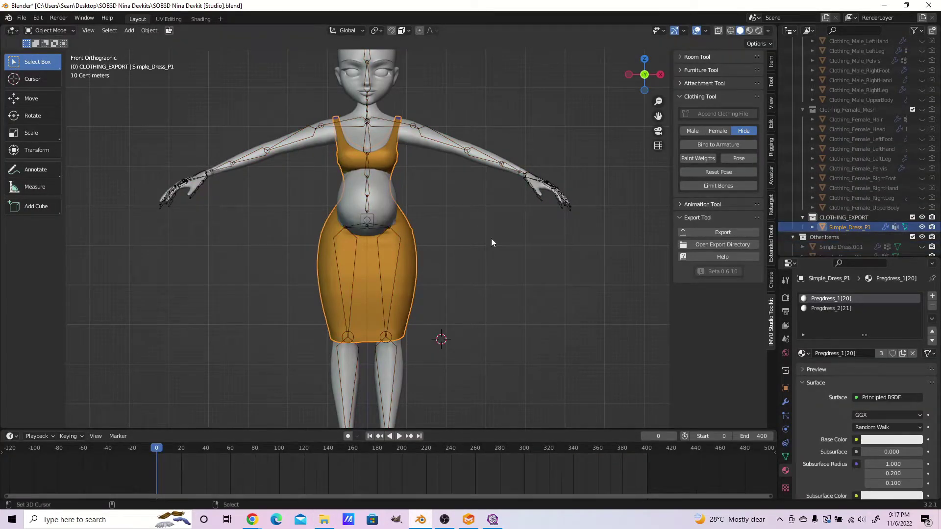
scroll(832, 232, down, 1)
mouse_move(846, 208)
mouse_down()
mouse_move(821, 213)
mouse_move(834, 233)
mouse_move(865, 218)
mouse_move(845, 199)
mouse_up()
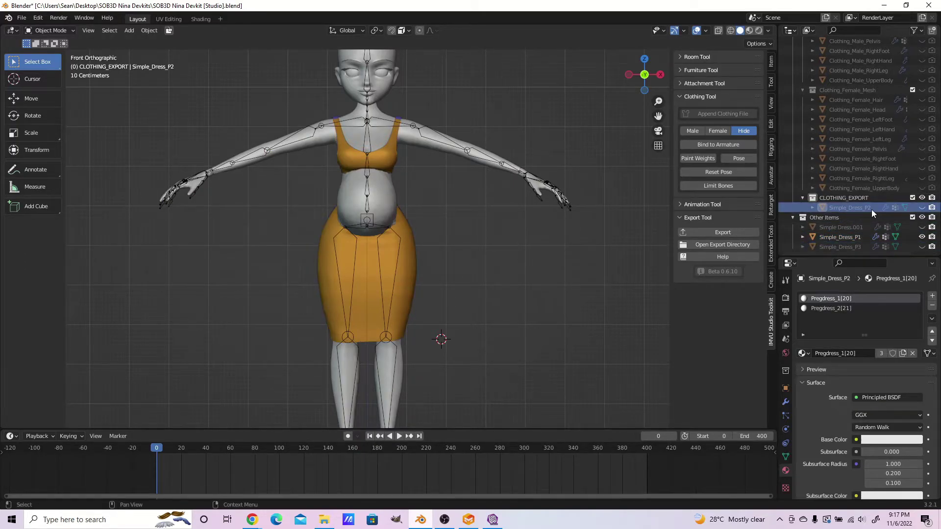
click(922, 207)
click(922, 237)
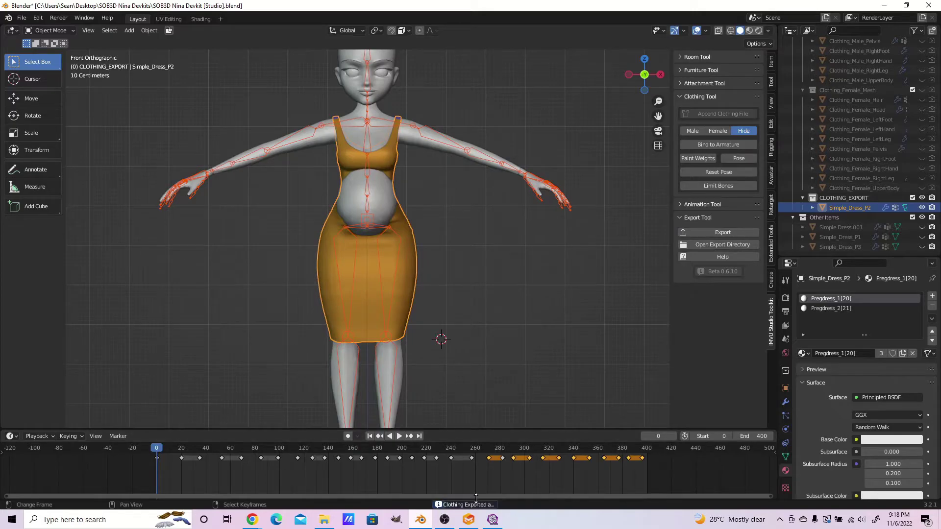
- Switch to File Explorer and rename the newly exported clothing FBX as Preg 2 Dress.fbx
click(323, 519)
click(393, 125)
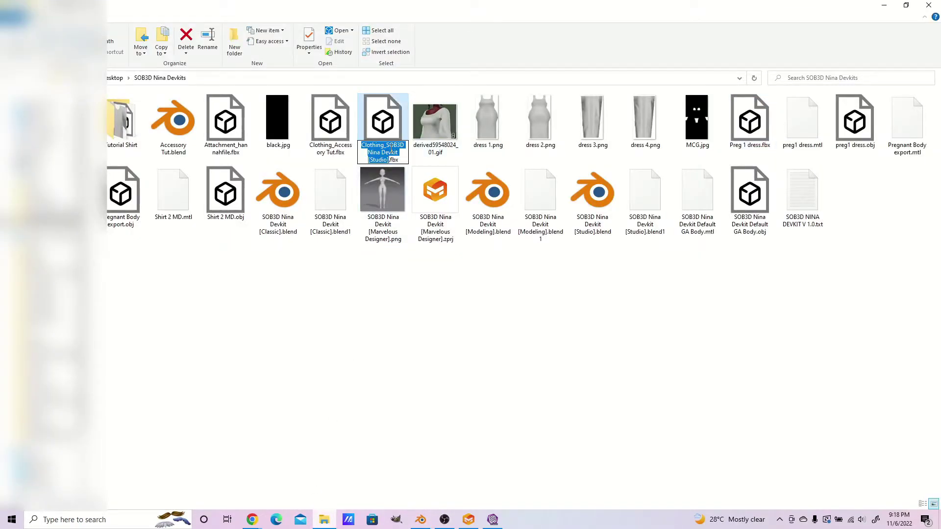
text(ress)
key(Return)
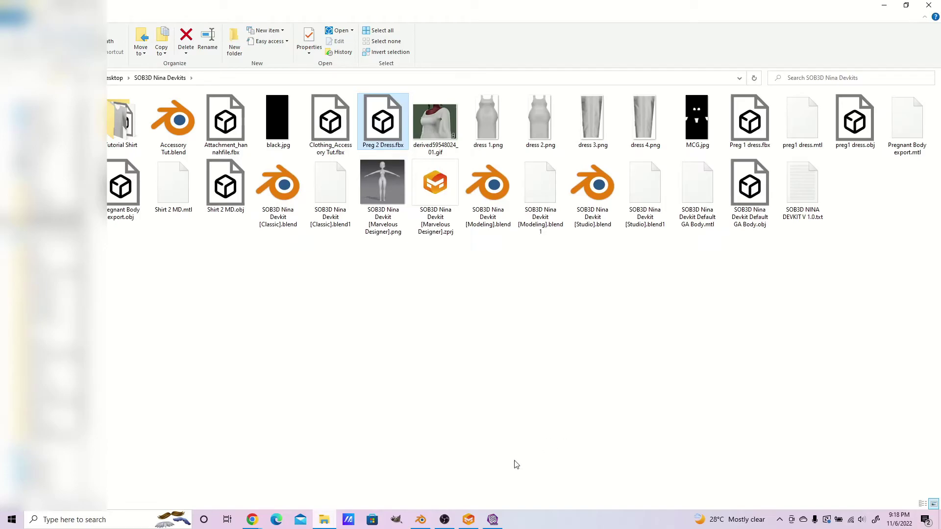
- Back in Blender, hide Simple_Dress_P2, move it to Other Items, and put a visible Simple_Dress_P3 in the CLOTHING_EXPORT collection
click(492, 519)
click(492, 520)
click(421, 519)
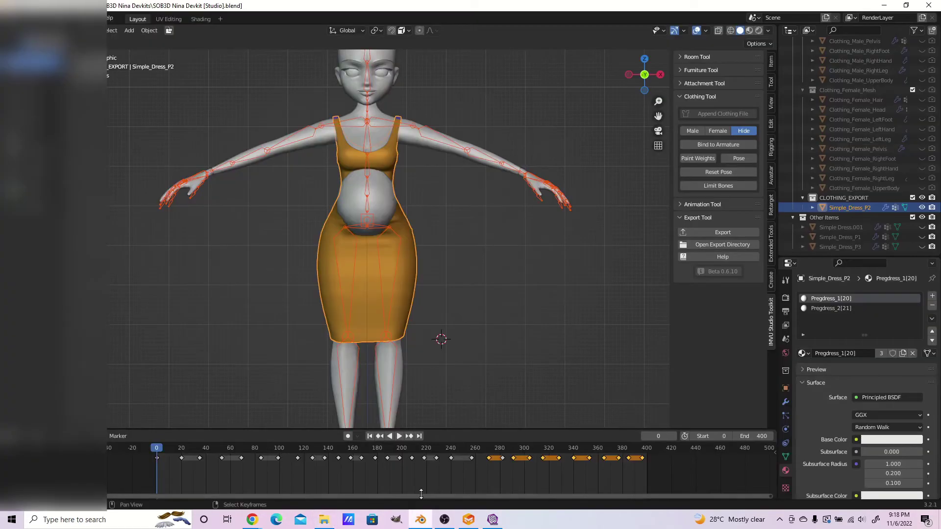
click(922, 208)
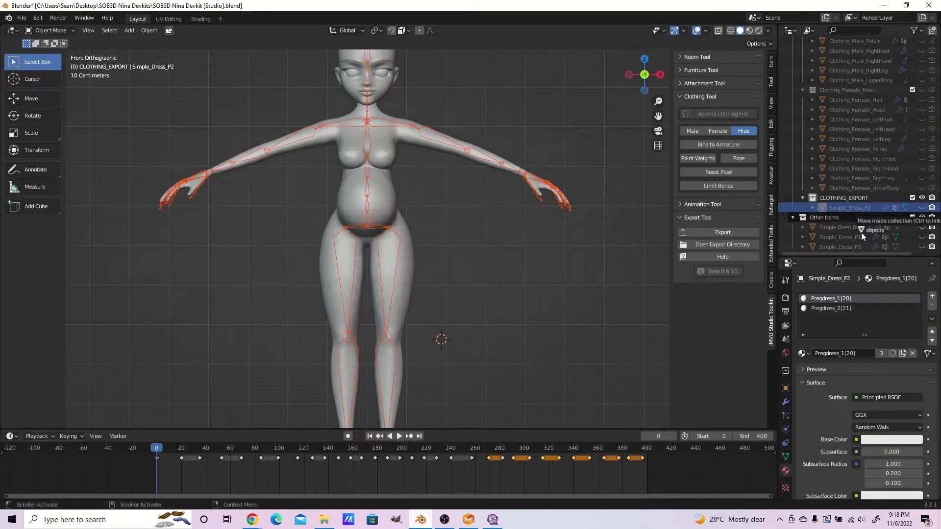
drag(860, 232, 866, 242)
click(384, 208)
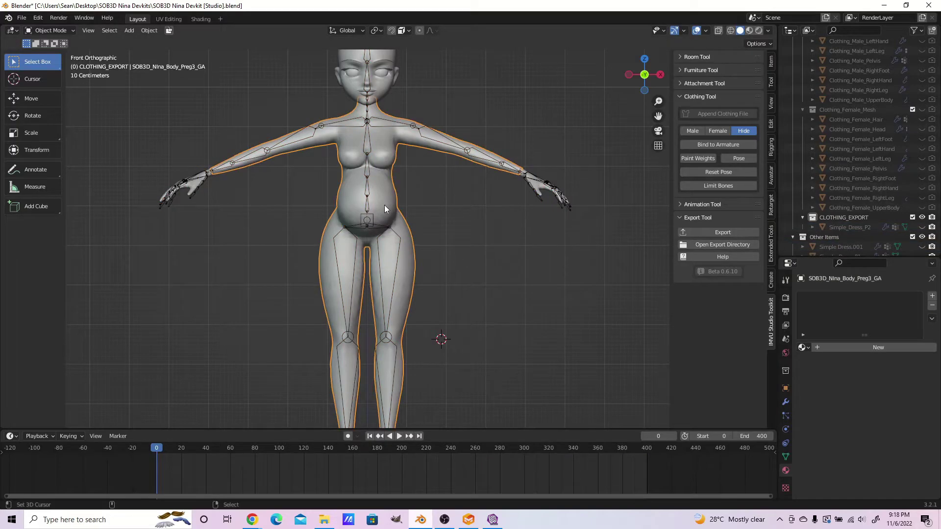
scroll(861, 223, down, 1)
click(856, 210)
mouse_move(856, 210)
mouse_down()
mouse_move(864, 217)
mouse_move(854, 199)
mouse_up()
click(859, 247)
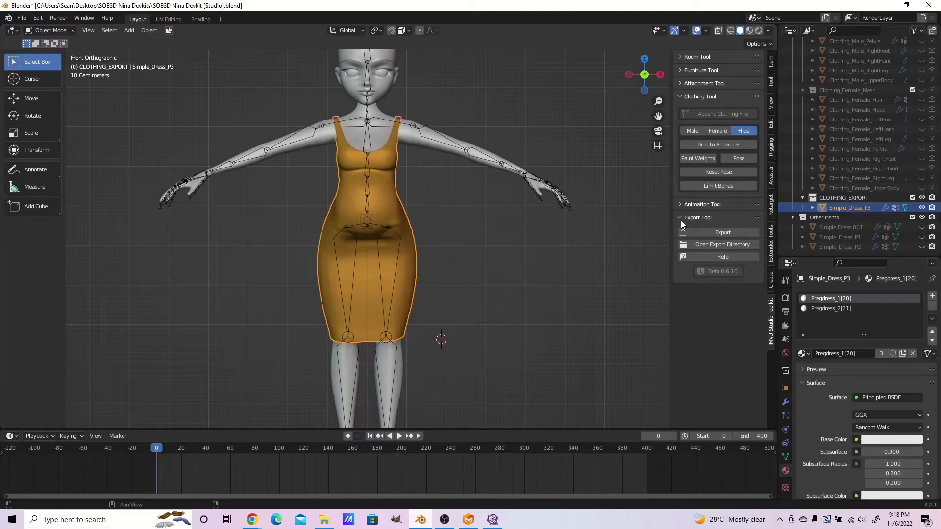
- Limit the bones on Simple_Dress_P3 and export it with the IMVU Studio Toolkit
click(706, 188)
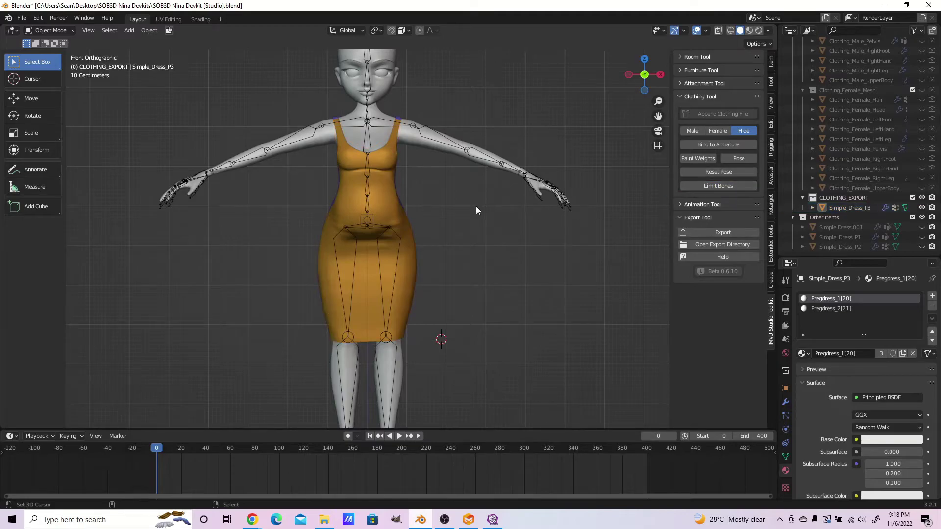
click(716, 231)
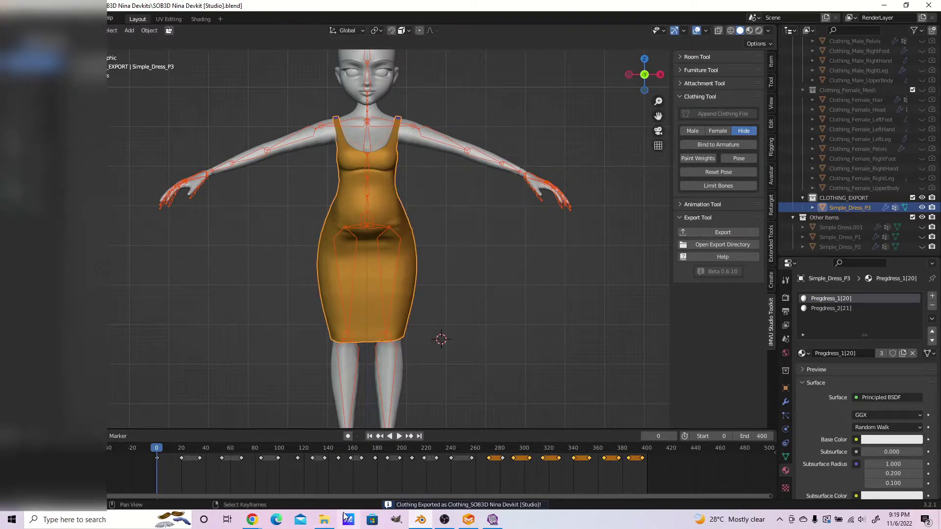
- Switch to File Explorer and rename the newly exported FBX for the third dress, matching the naming of Preg 2 Dress.fbx
click(324, 520)
click(383, 159)
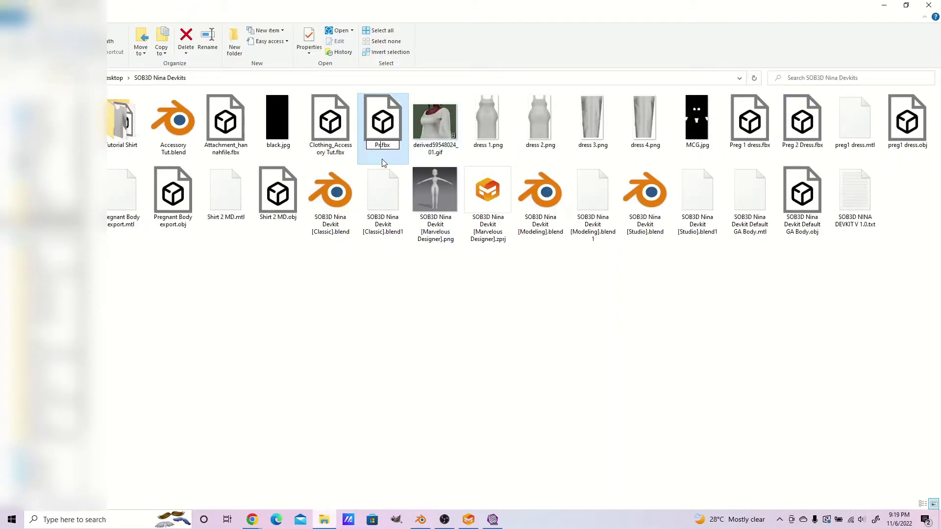
text(Dress)
key(Return)
- Switch to IMVU Studio and import the Preg 1 dress FBX into the first derived product
click(492, 519)
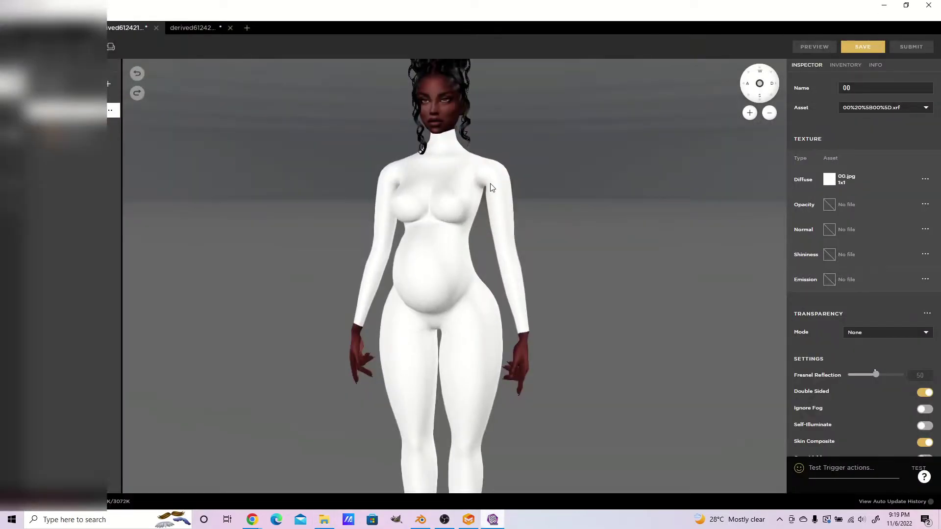
drag(519, 233, 489, 269)
scroll(573, 248, down, 3)
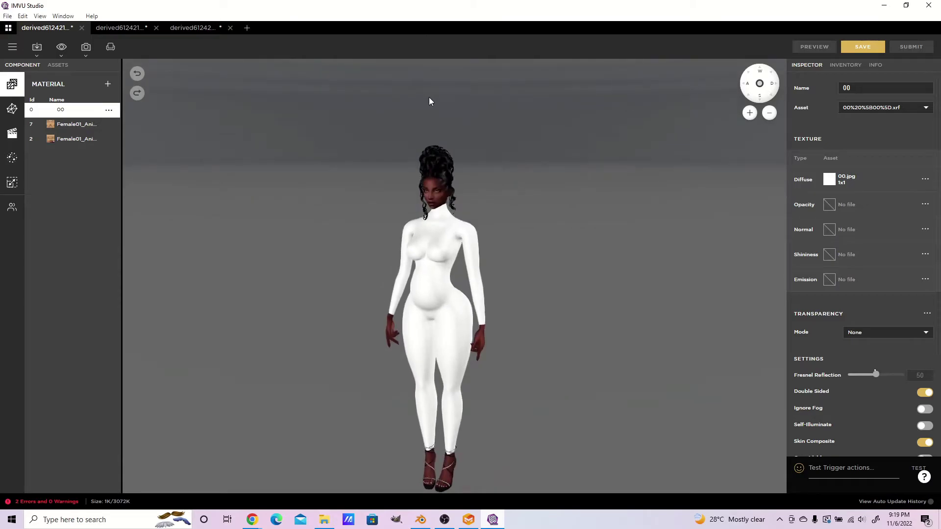
click(37, 48)
click(69, 89)
double_click(513, 100)
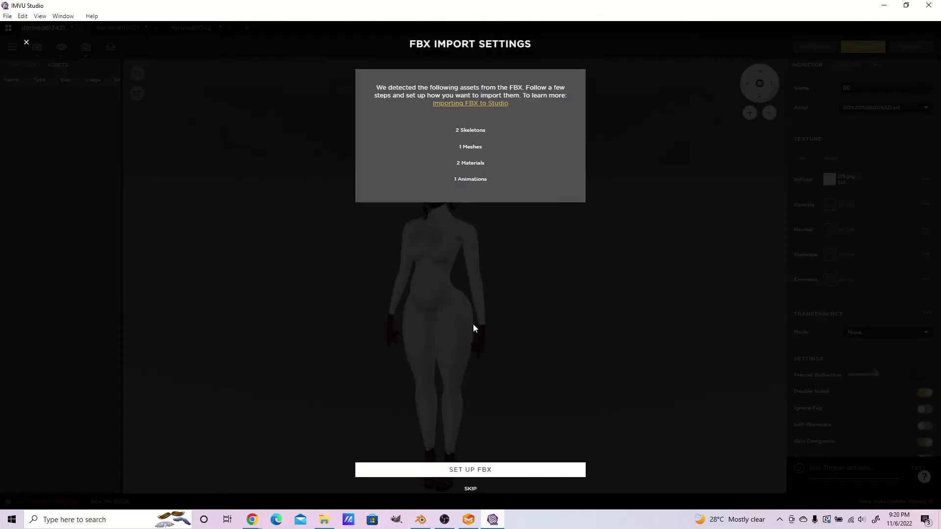
- Set up the FBX import and assign mesh ID [5] abdomen and hips to Simple_Dress_P1
click(471, 471)
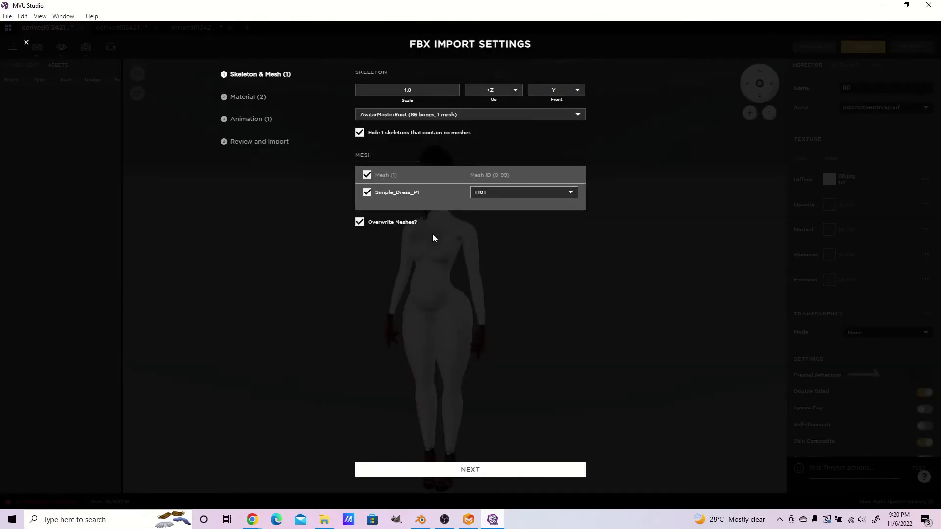
click(480, 191)
scroll(500, 206, up, 3)
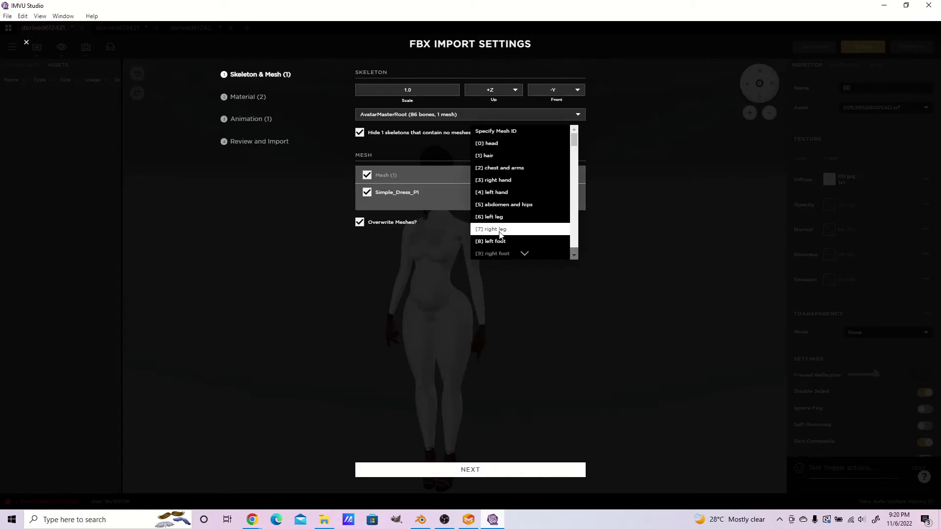
click(500, 205)
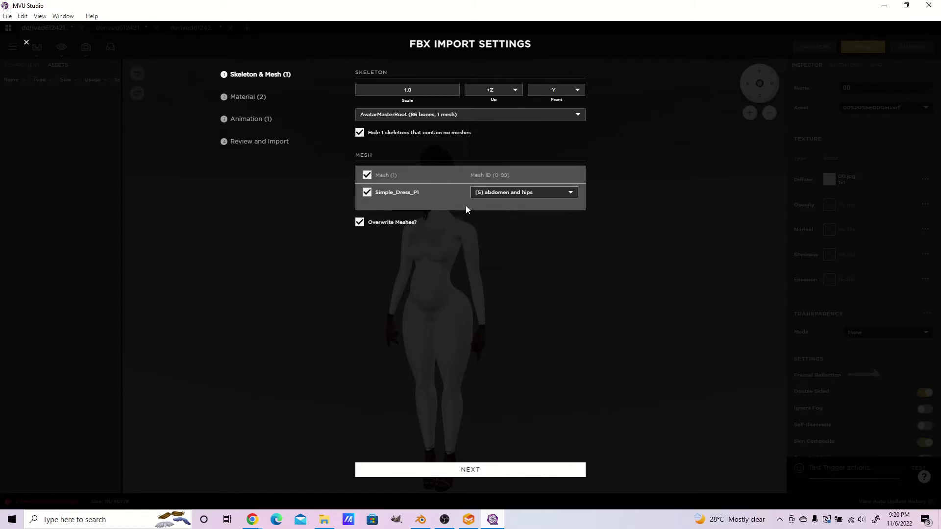
- Keep both Pregdress materials, exclude the armature animation, and complete the Simple_Dress_P1 FBX import
click(463, 472)
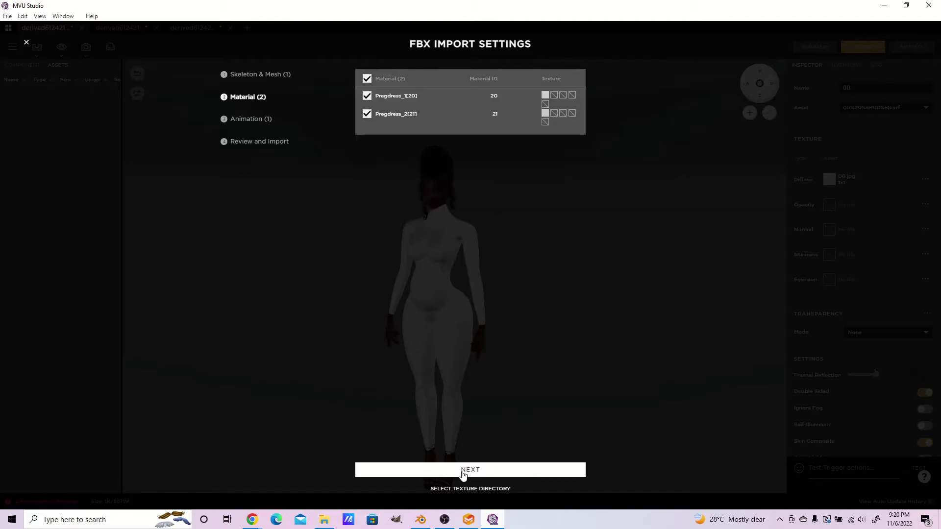
click(461, 472)
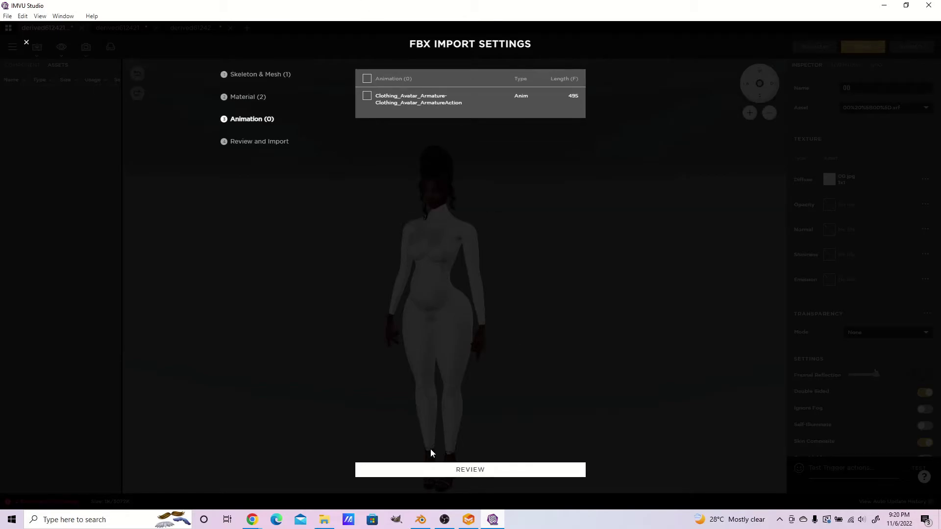
click(435, 470)
click(264, 100)
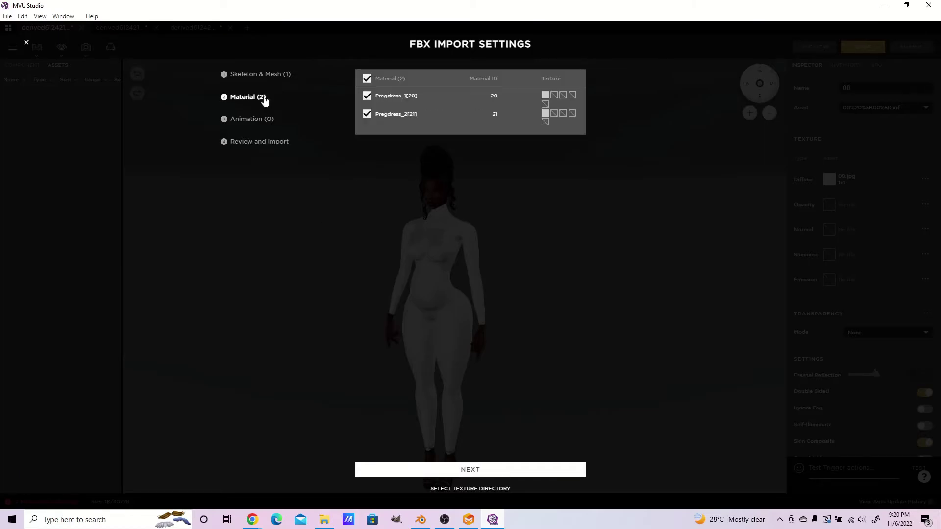
click(278, 142)
click(445, 475)
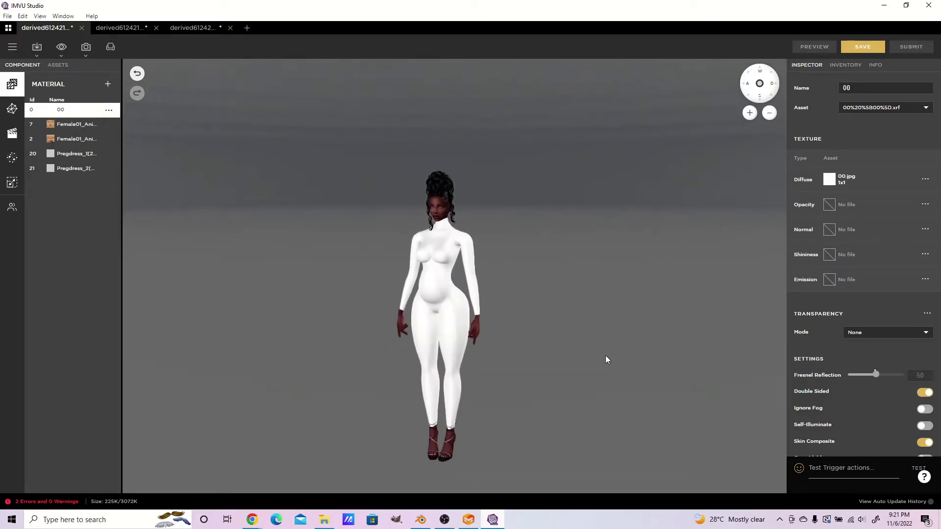
- Add MCG.jpg as the opacity texture of material 00 and preview the first product's dress up close
click(829, 204)
click(720, 263)
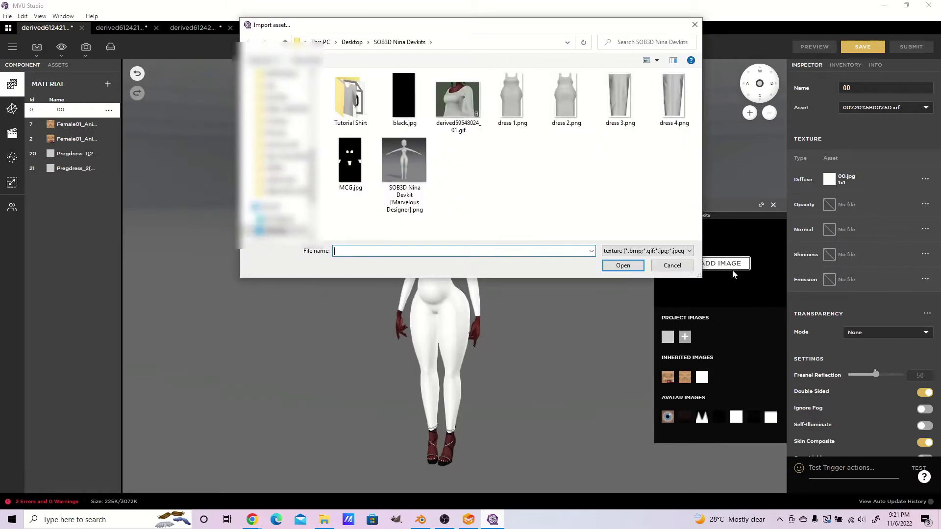
double_click(351, 167)
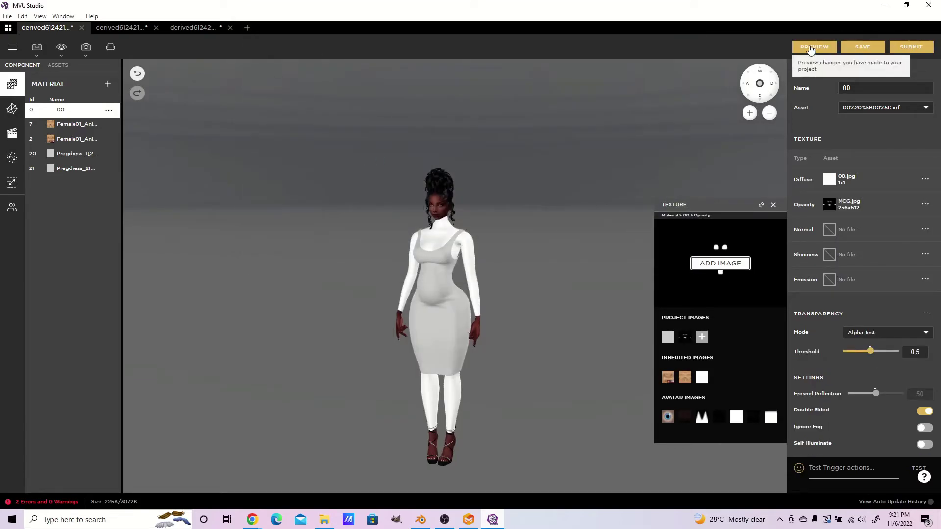
click(814, 49)
click(774, 205)
scroll(563, 336, up, 5)
drag(562, 335, 466, 354)
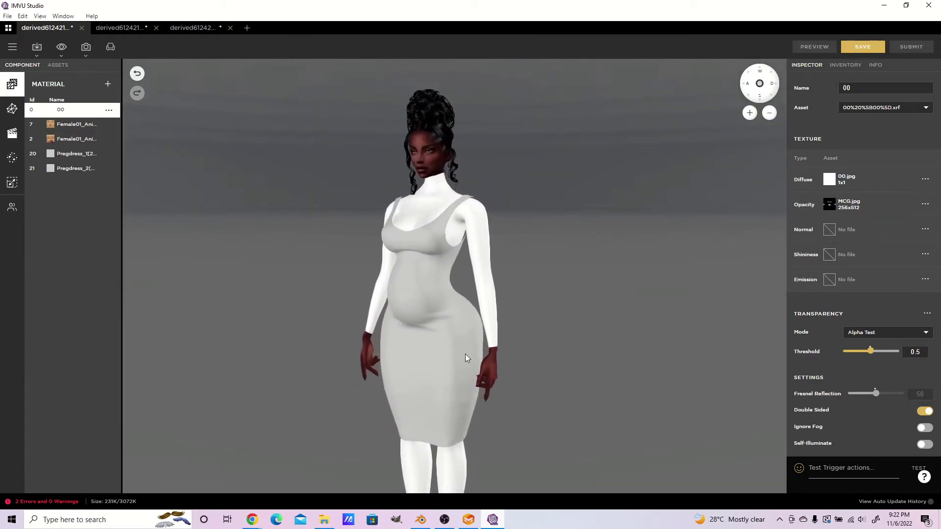
- Make the Pregdress_1[20] and Pregdress_2[21] materials double sided and preview the dress from several angles
click(68, 154)
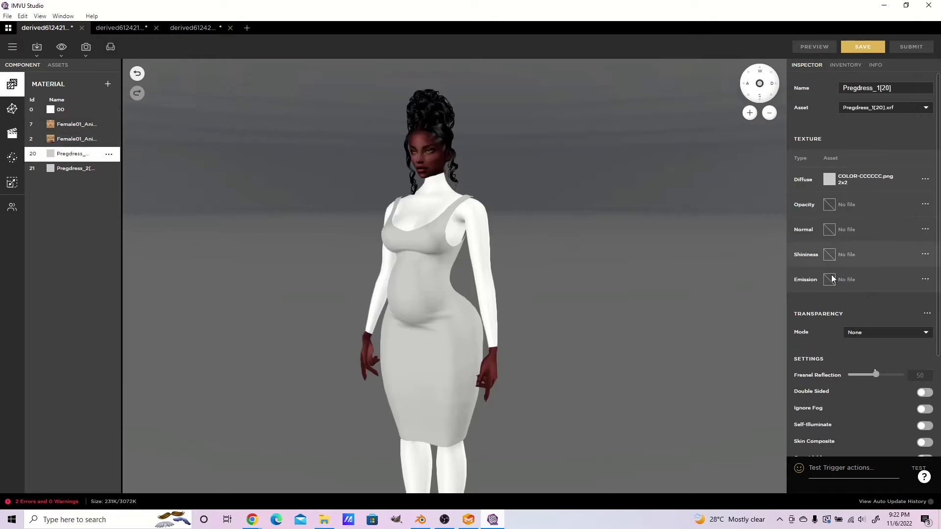
click(926, 395)
click(69, 169)
click(924, 388)
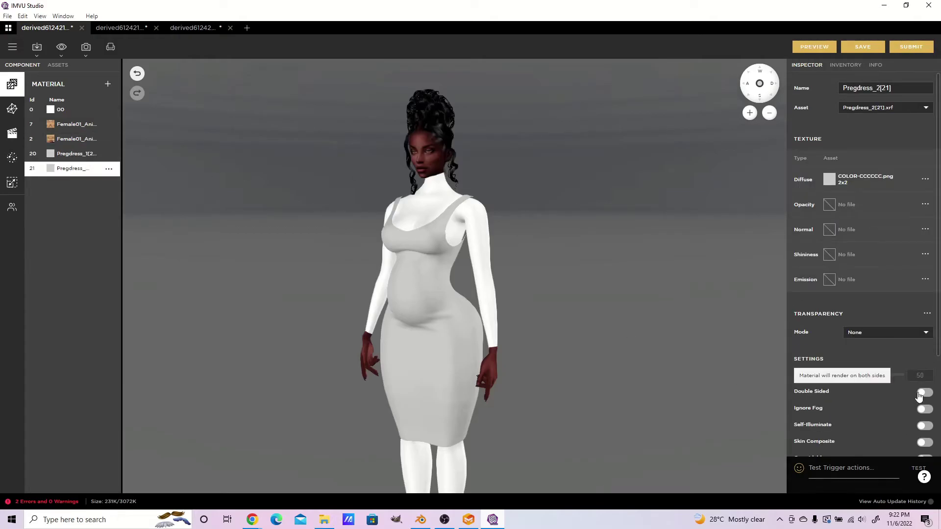
click(815, 47)
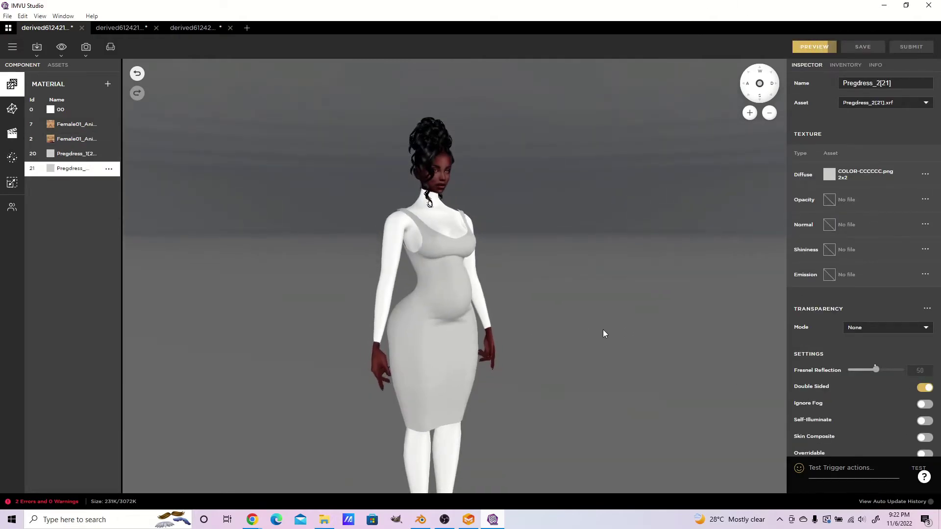
drag(508, 336, 327, 336)
- In the second derived product, add MCG.jpg as the opacity texture of material 00
click(129, 30)
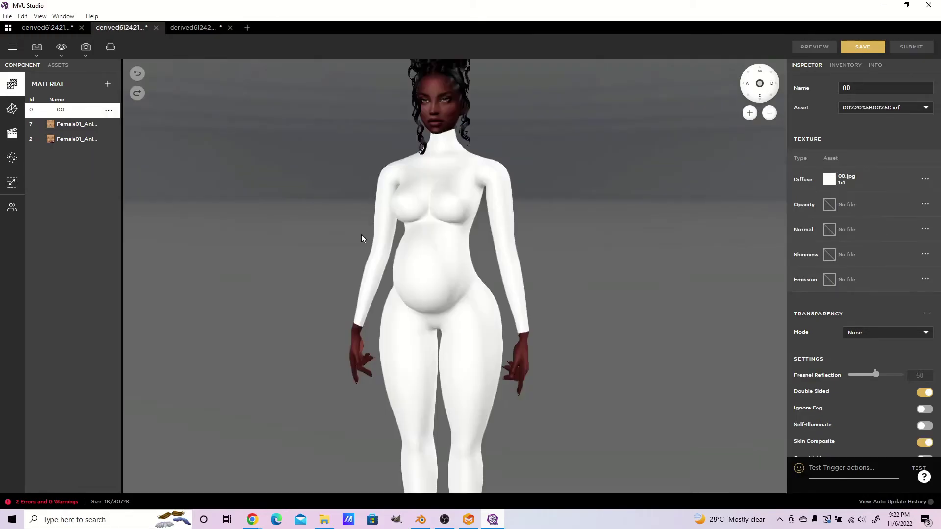
click(829, 205)
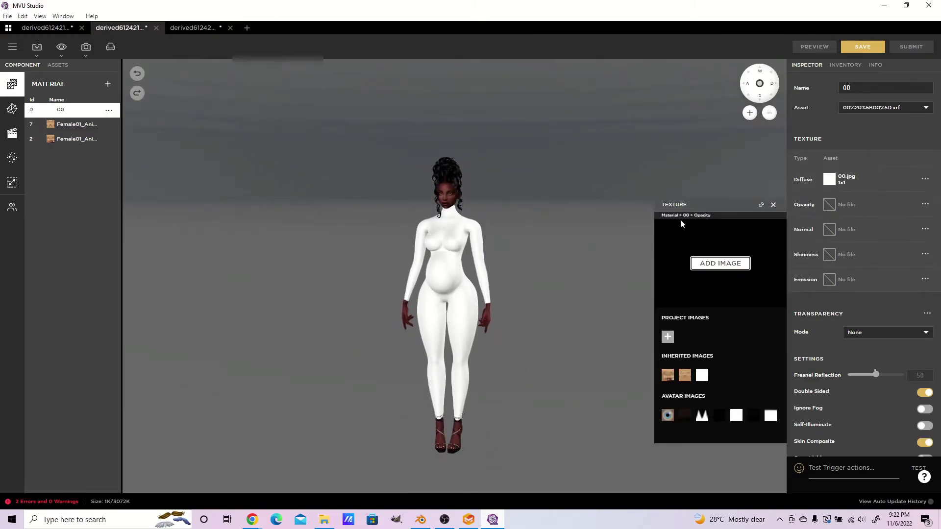
click(730, 268)
double_click(340, 189)
- Load the Preg 2 Dress FBX and assign mesh ID [5] abdomen and hips to Simple_Dress_P2
click(38, 50)
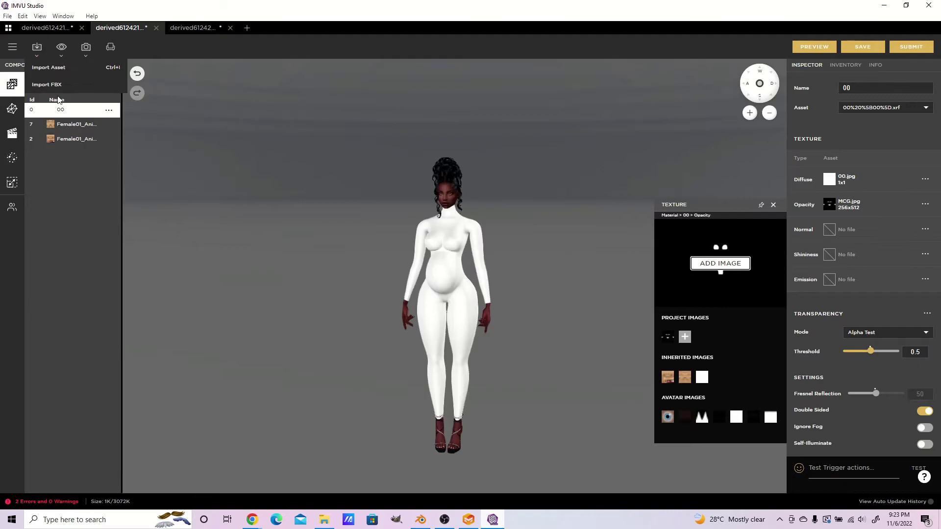
click(54, 85)
double_click(559, 115)
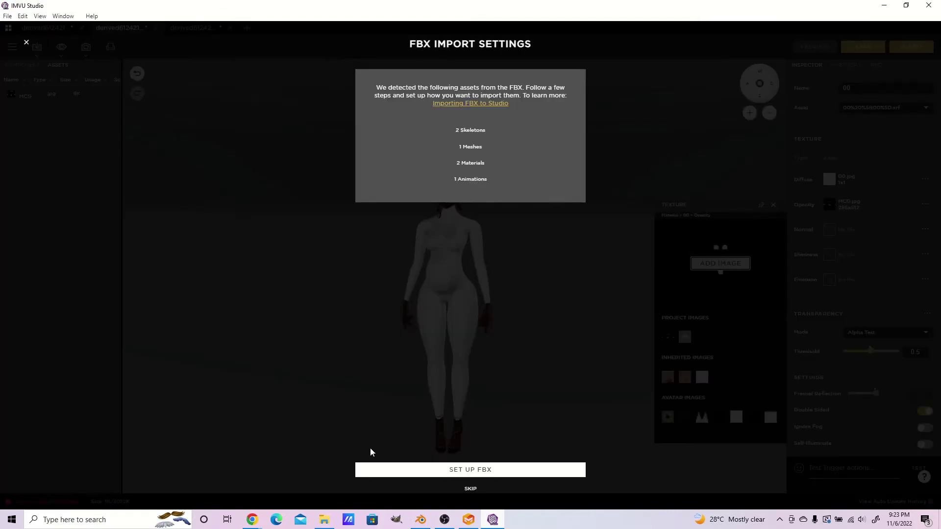
click(528, 191)
scroll(519, 220, up, 3)
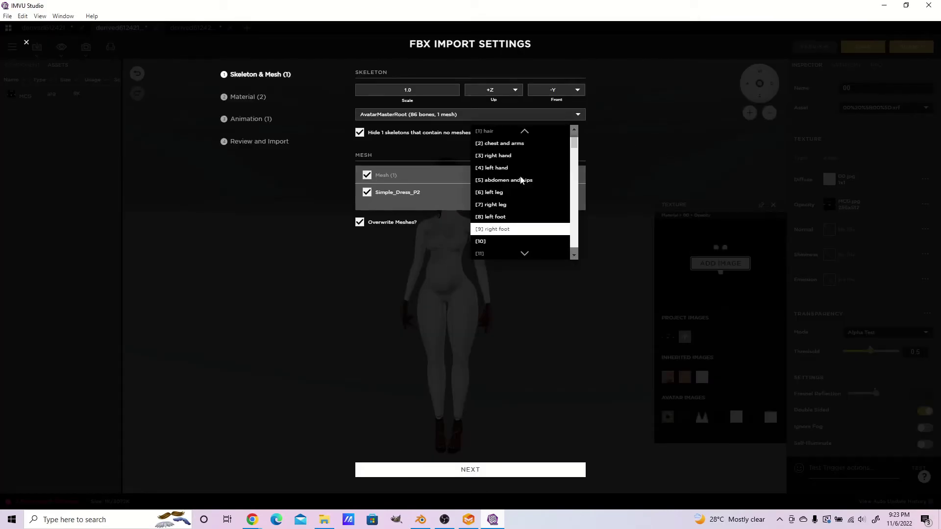
click(517, 202)
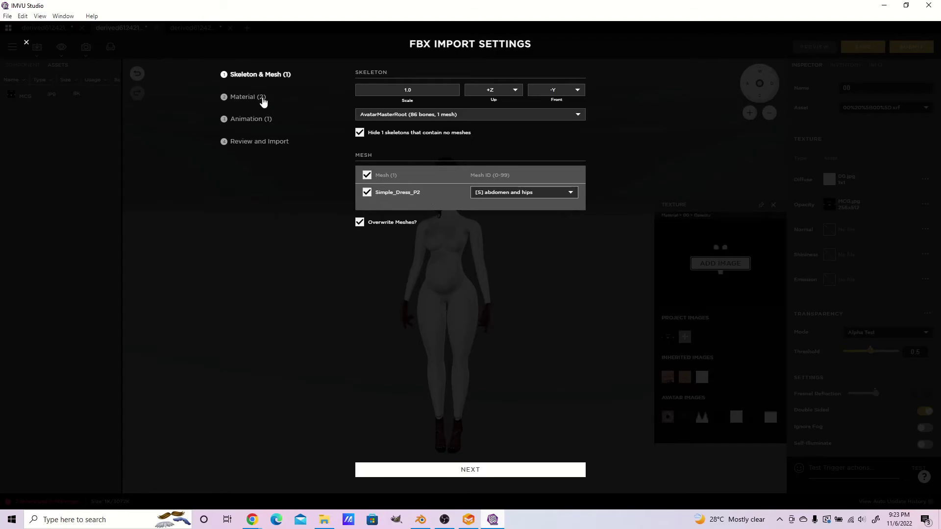
- Exclude the armature animation, complete the Simple_Dress_P2 import, and preview the dress on the avatar from several angles
click(263, 102)
click(266, 120)
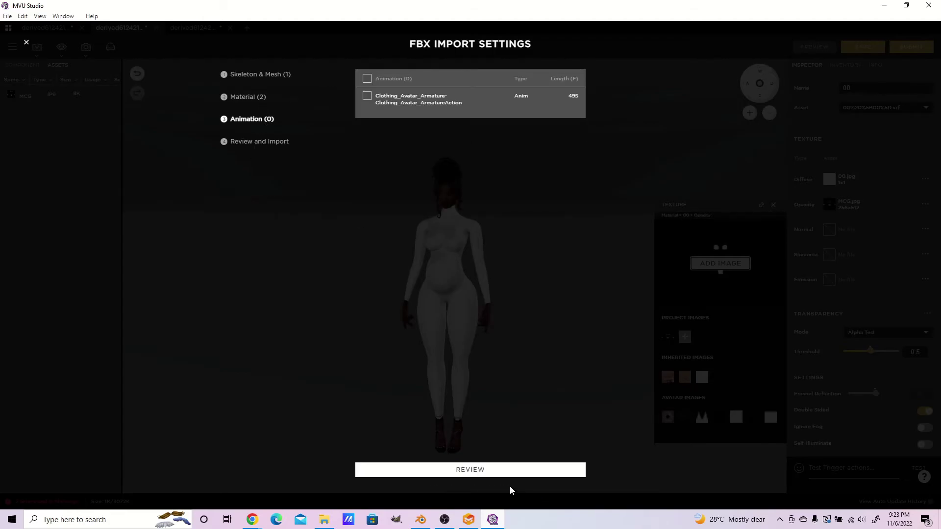
click(485, 469)
click(485, 468)
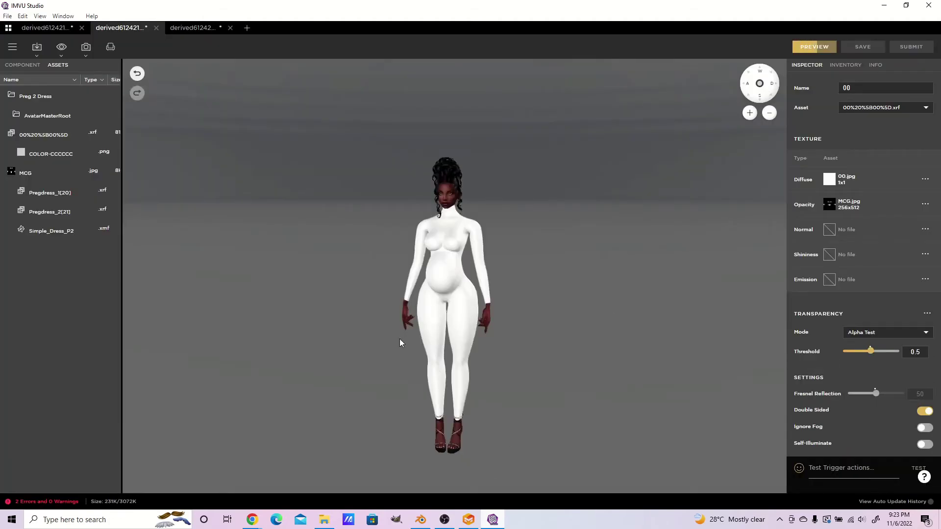
mouse_move(530, 335)
mouse_down()
mouse_move(564, 340)
mouse_move(532, 351)
mouse_up()
scroll(533, 350, up, 5)
scroll(569, 311, down, 3)
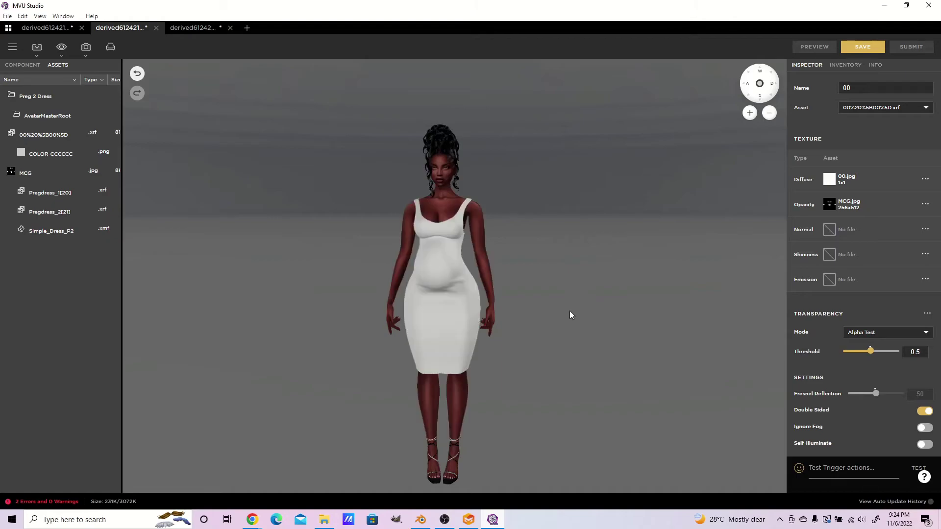
drag(536, 307, 407, 321)
- In the third derived product, add MCG.jpg as the opacity texture of material 00
click(193, 27)
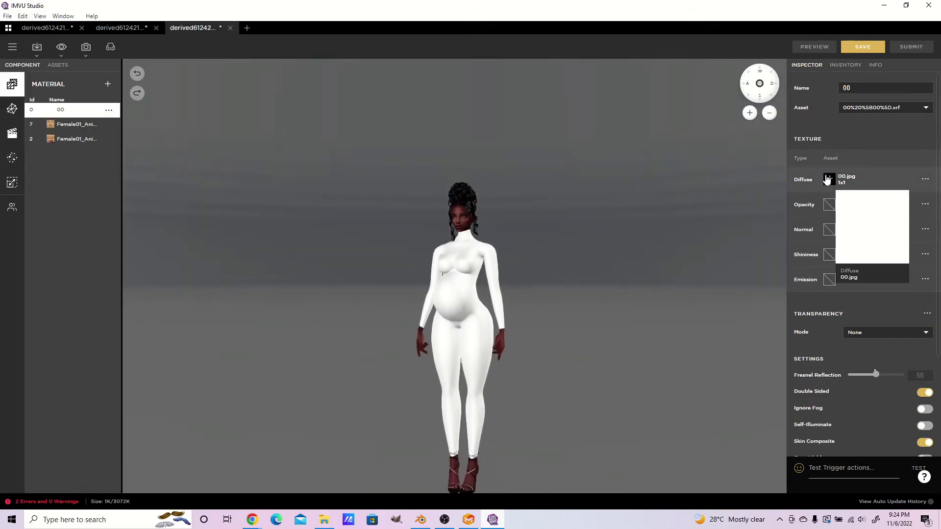
click(829, 204)
click(733, 271)
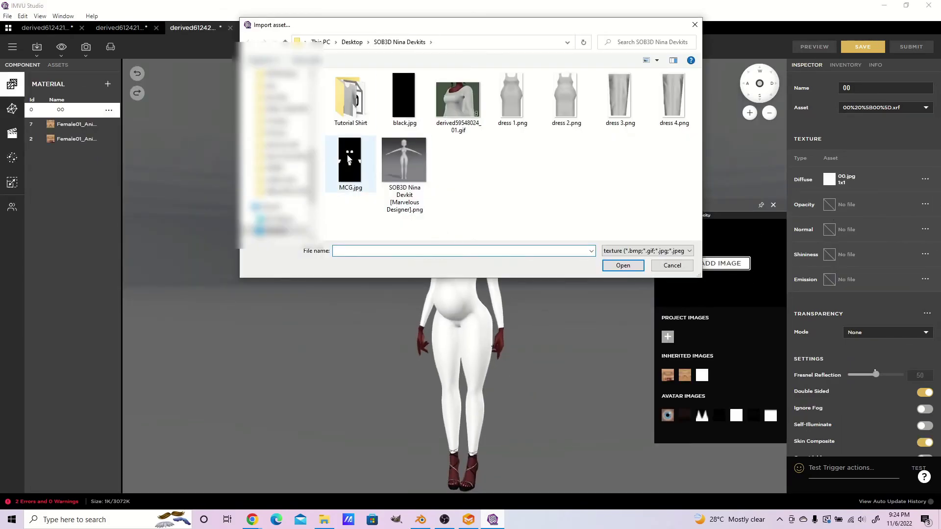
double_click(340, 168)
drag(307, 196, 409, 248)
- Load the Preg 3 Dress FBX and assign mesh ID [5] abdomen and hips to Simple_Dress_P3
click(42, 56)
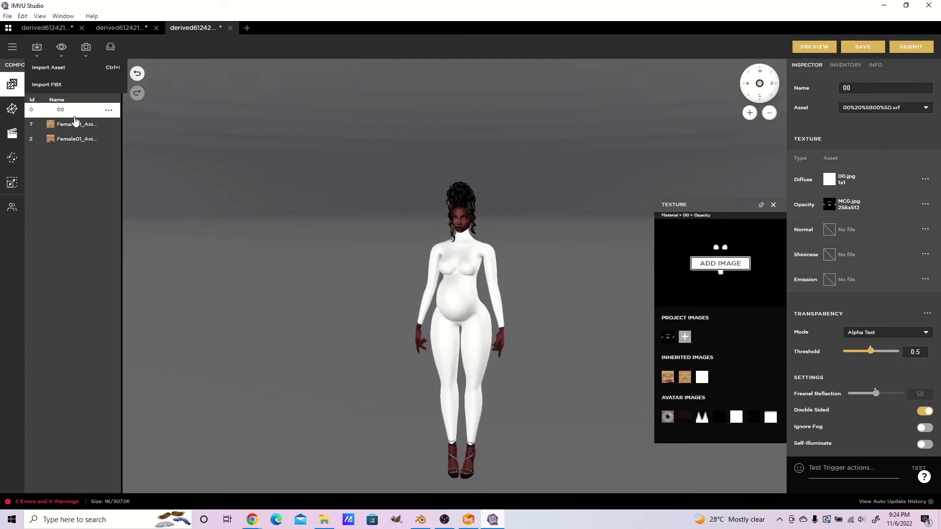
click(73, 81)
double_click(584, 127)
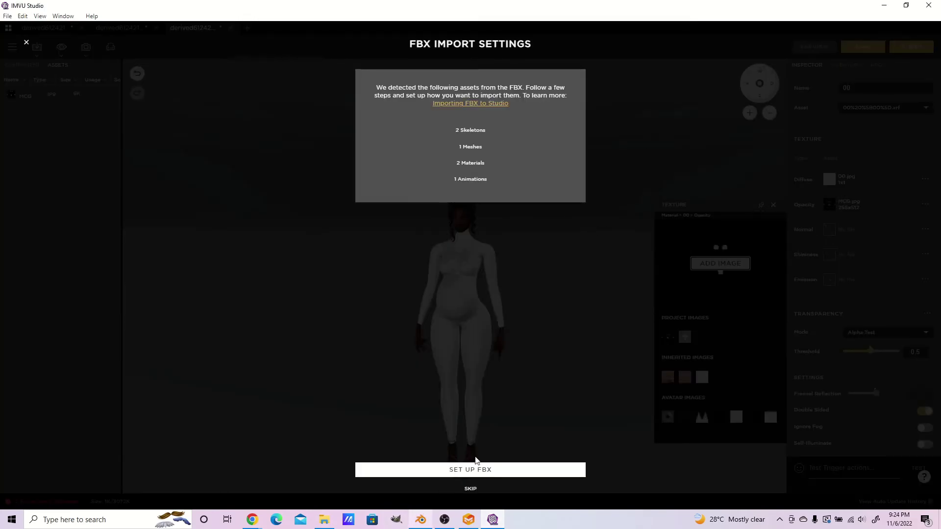
click(476, 468)
click(492, 193)
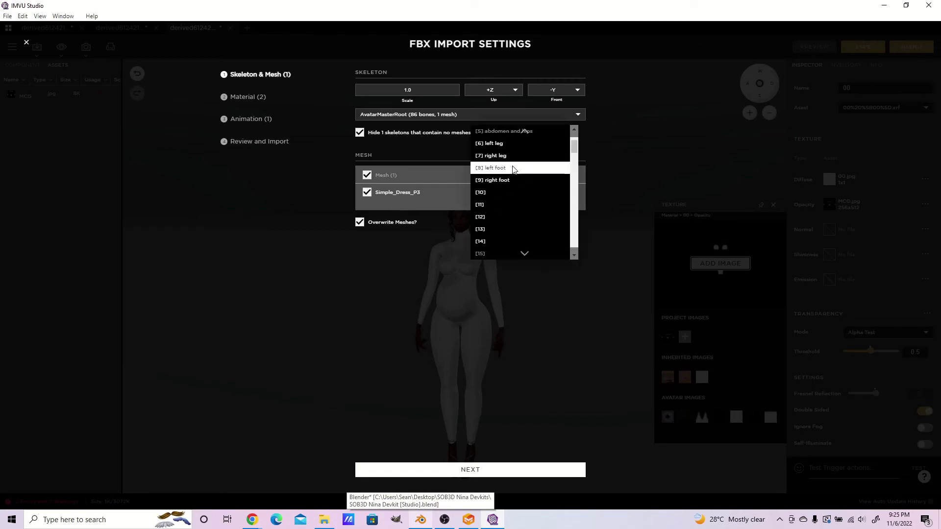
click(527, 181)
- Complete the Simple_Dress_P3 import without the armature animation and inspect the dress on the avatar
click(484, 474)
click(481, 471)
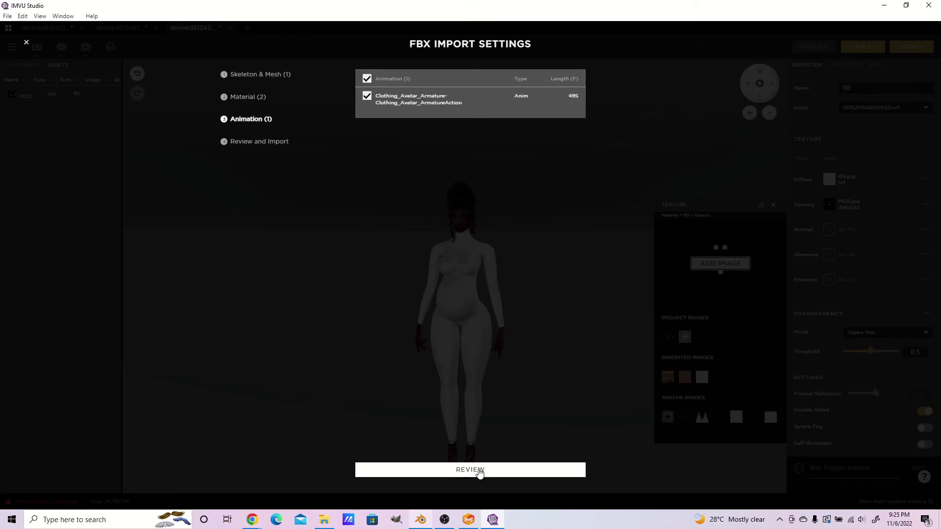
click(485, 475)
click(483, 468)
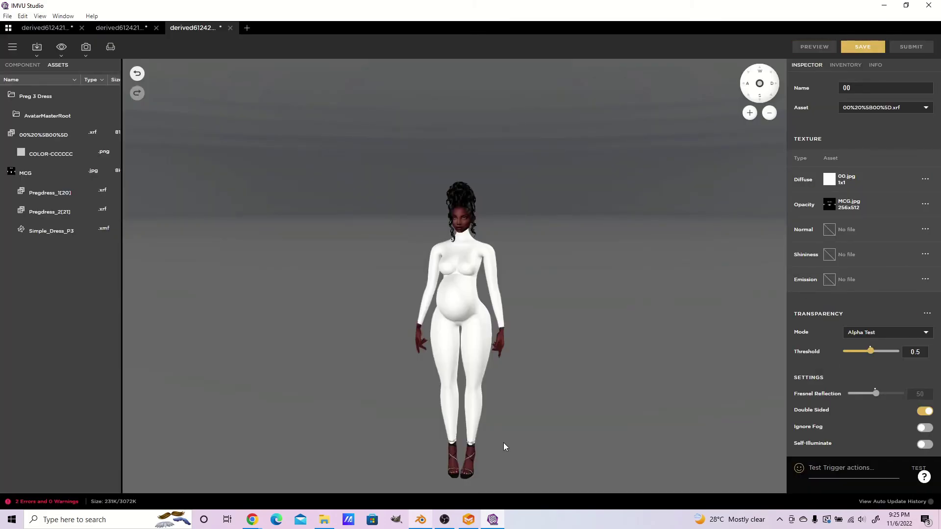
scroll(612, 430, up, 5)
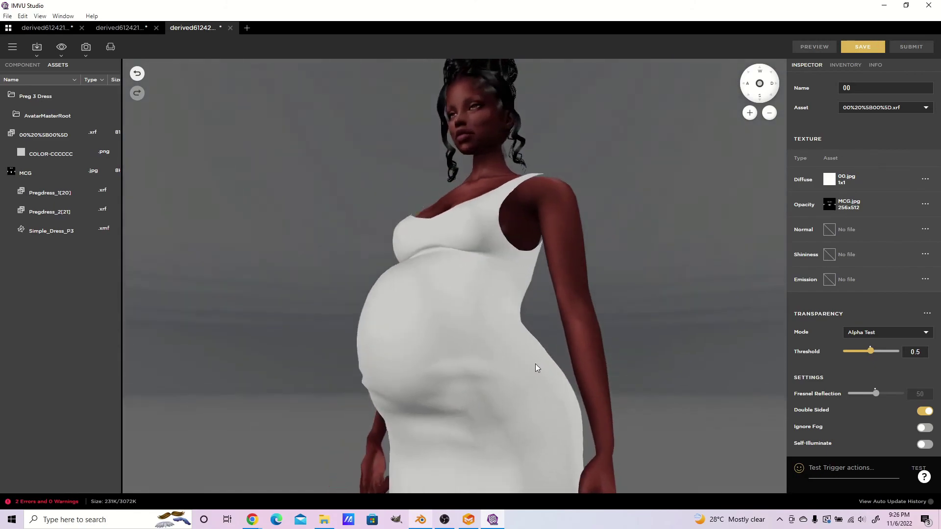
scroll(595, 400, down, 3)
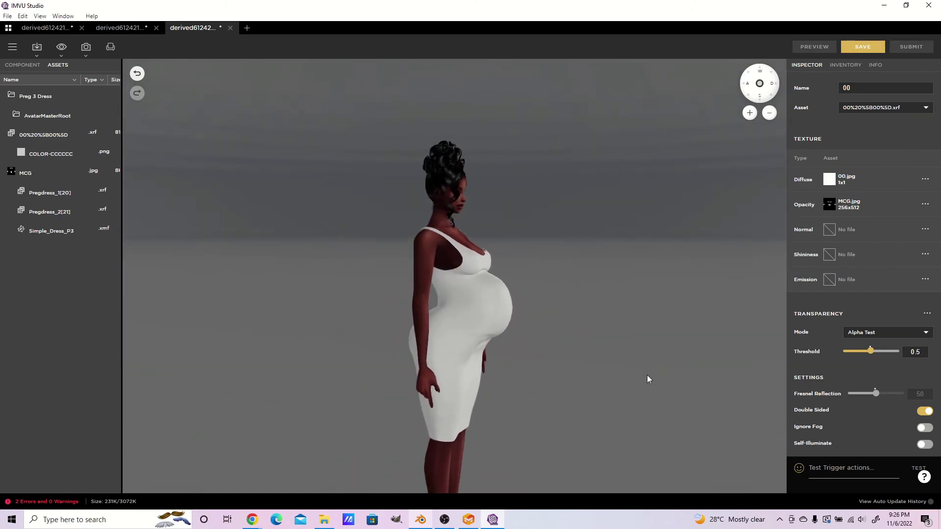